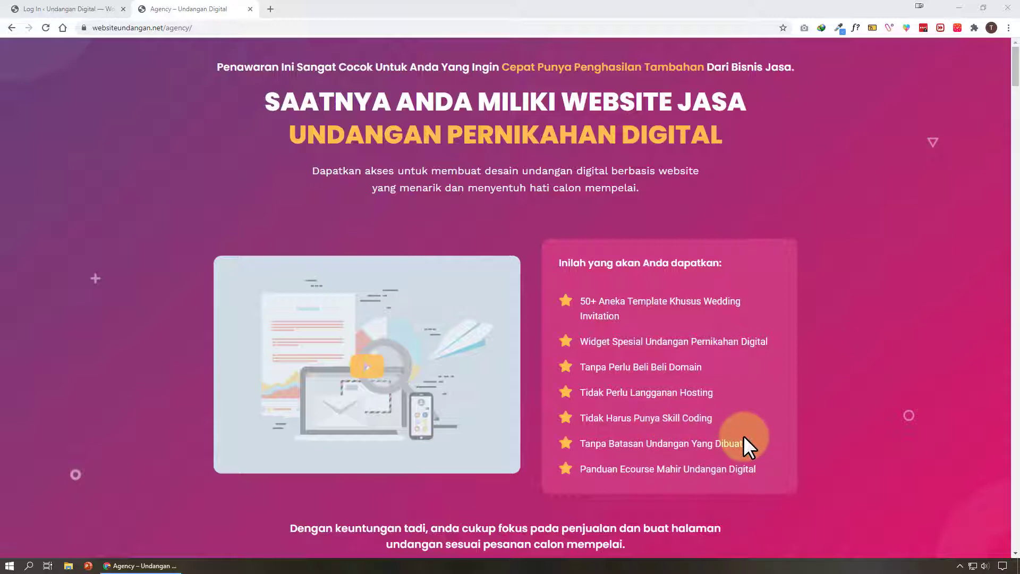
scroll(774, 430, down, 2)
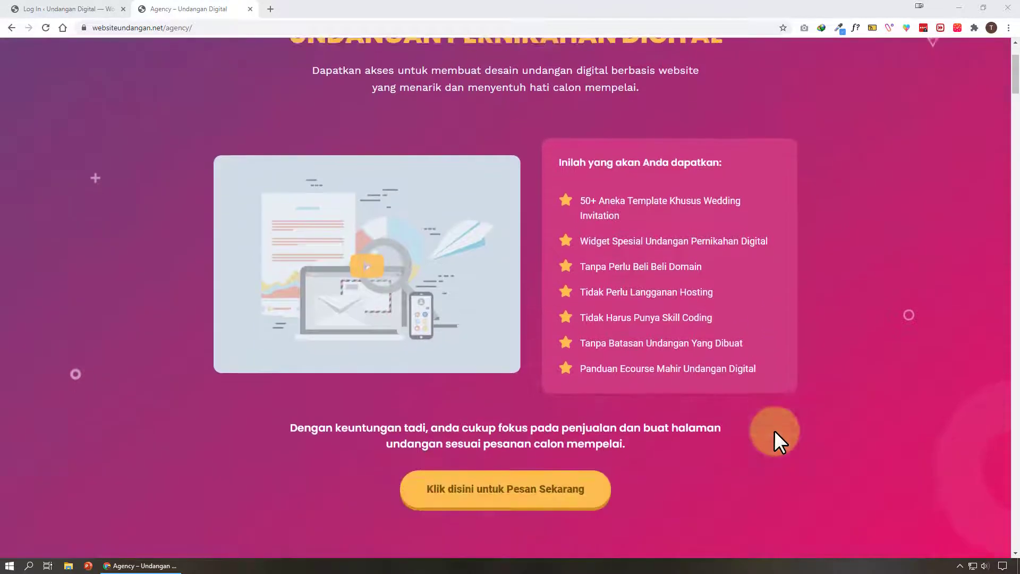
drag(610, 337, 744, 340)
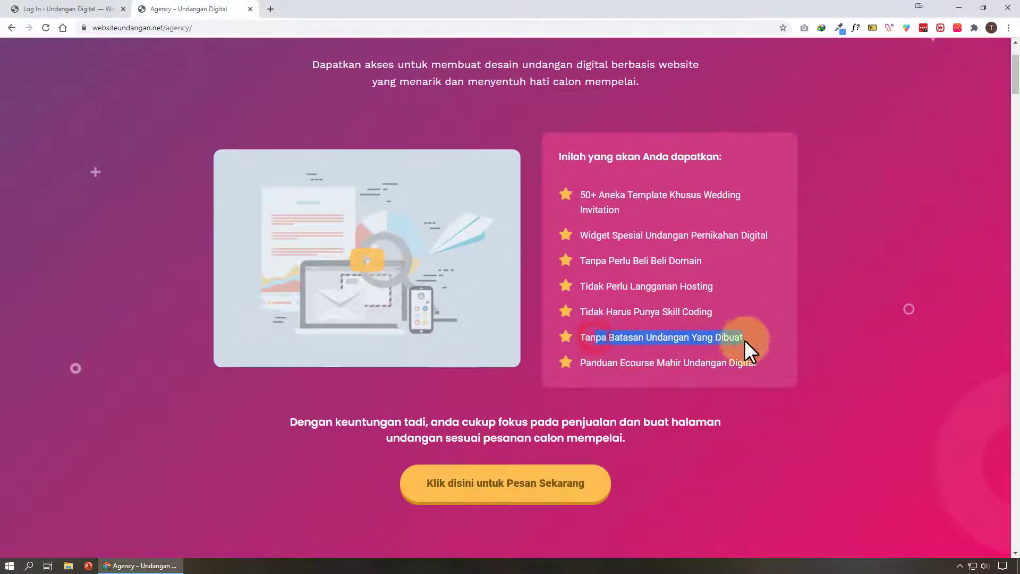
click(818, 392)
drag(581, 363, 778, 361)
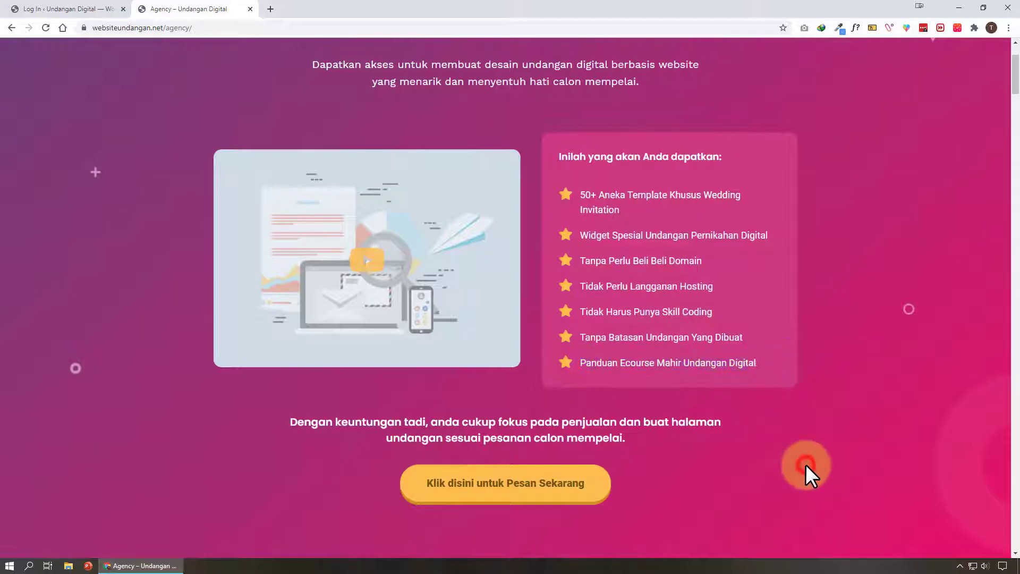
scroll(805, 463, down, 2)
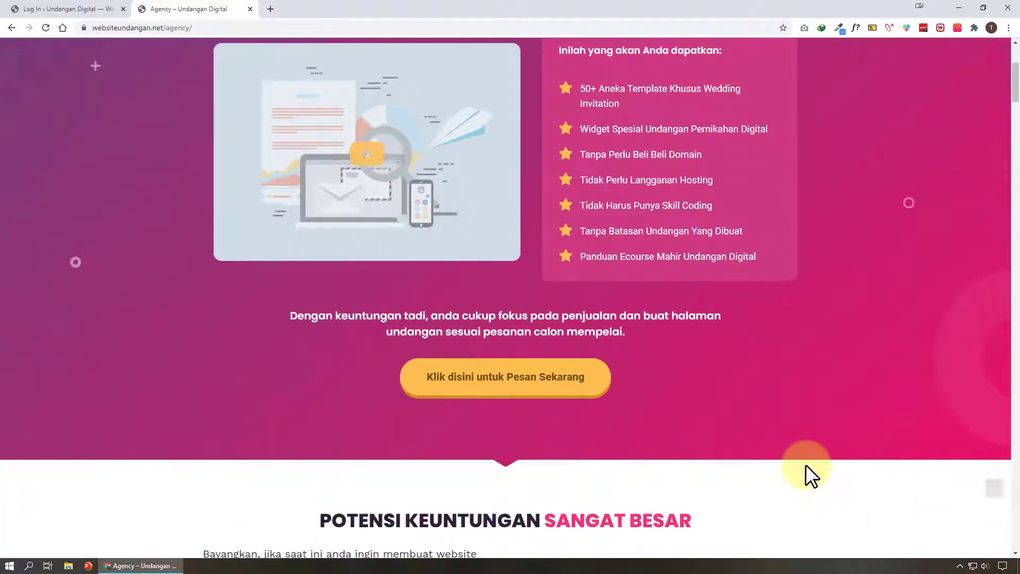
scroll(806, 464, up, 2)
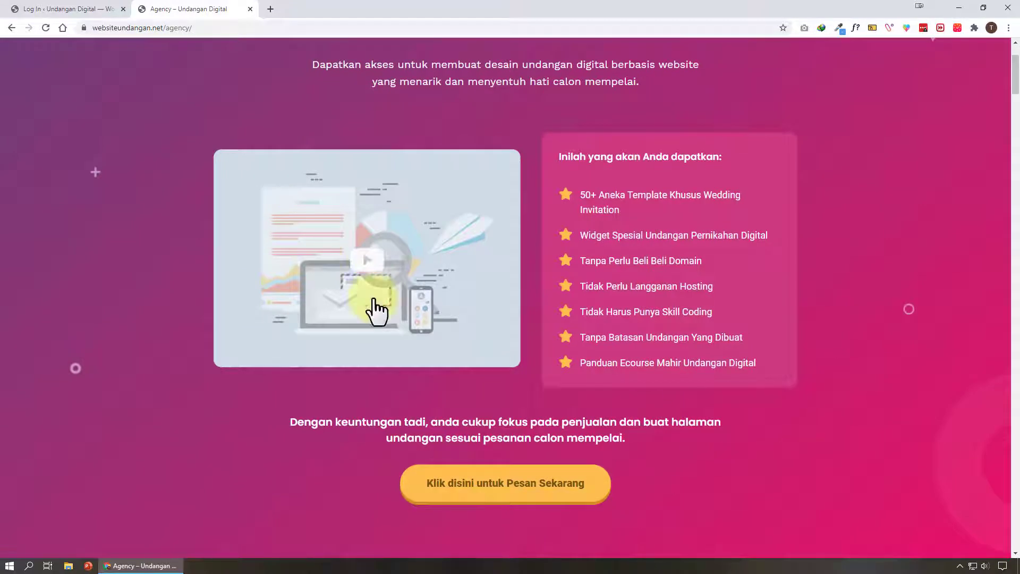
scroll(755, 425, down, 4)
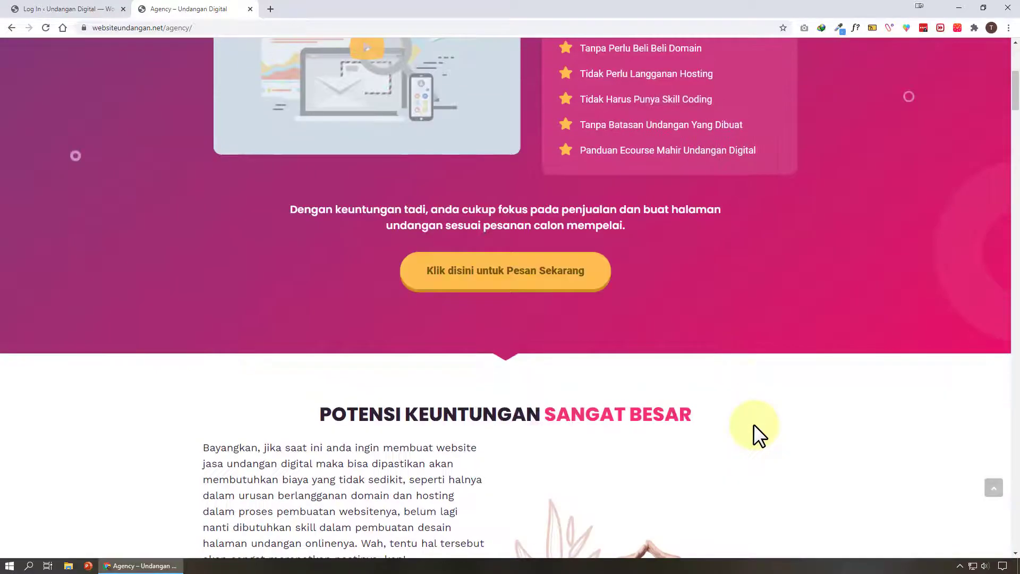
scroll(754, 425, down, 5)
scroll(754, 425, down, 2)
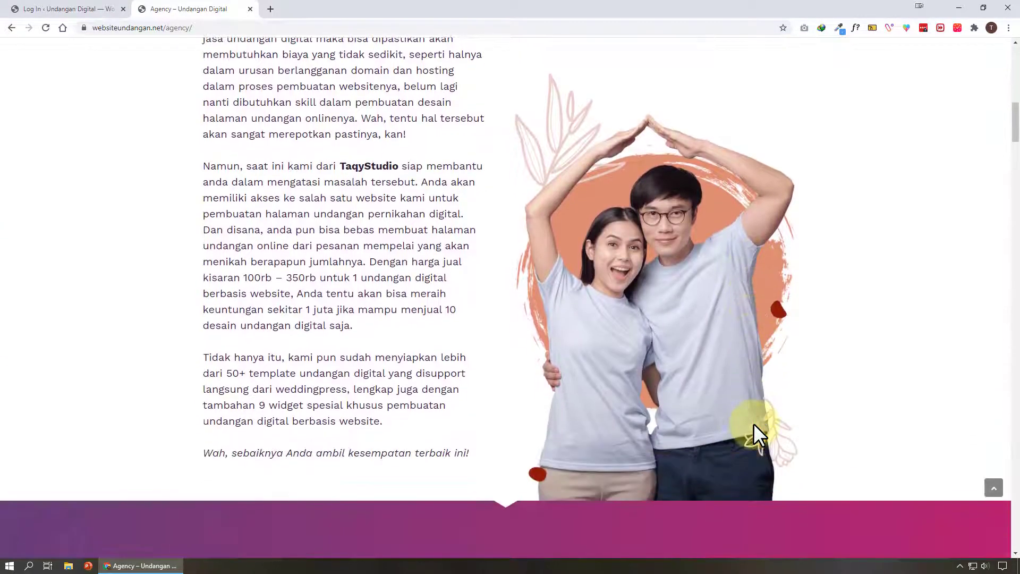
scroll(755, 425, up, 1)
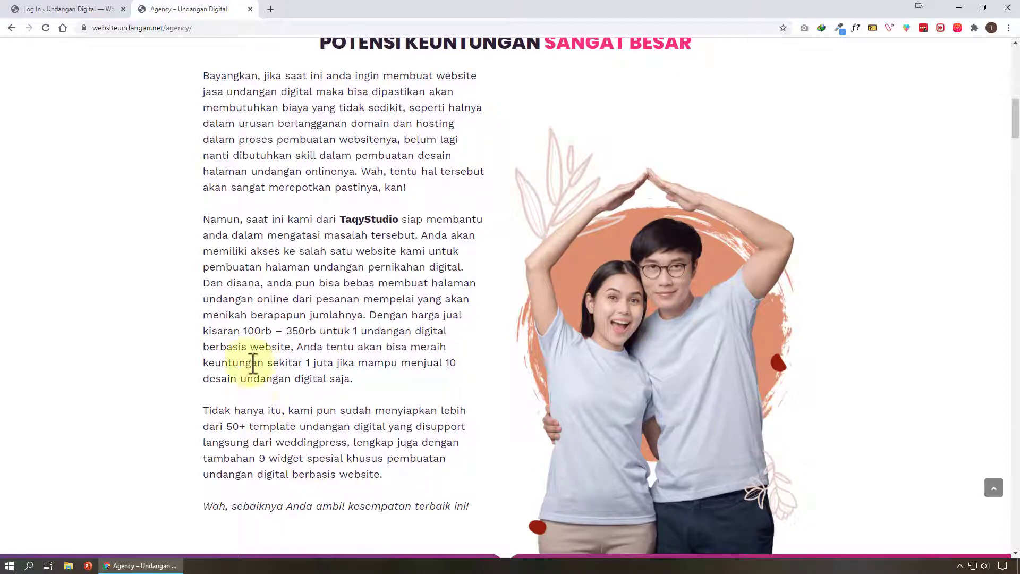
drag(244, 330, 325, 331)
click(399, 409)
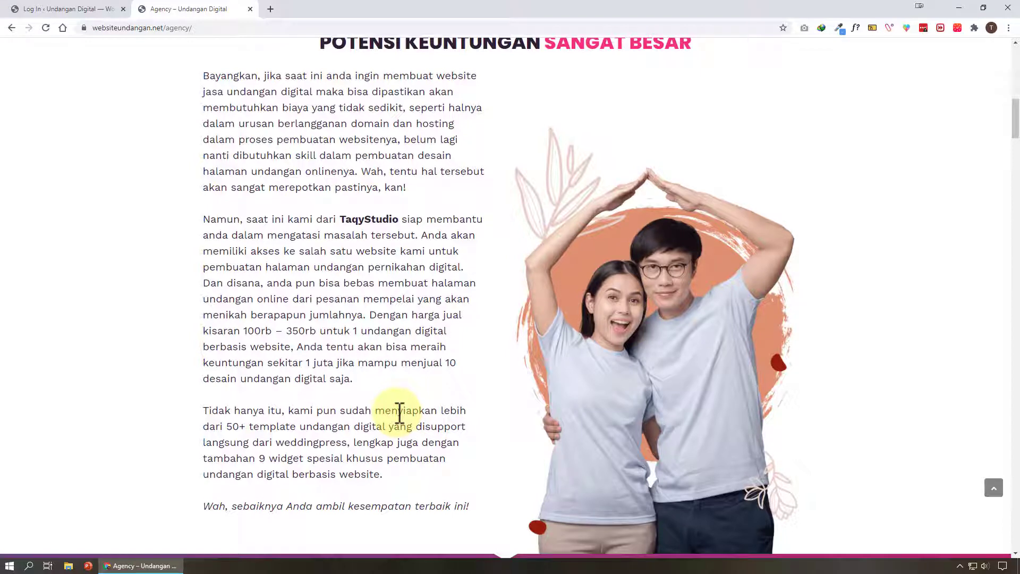
click(287, 331)
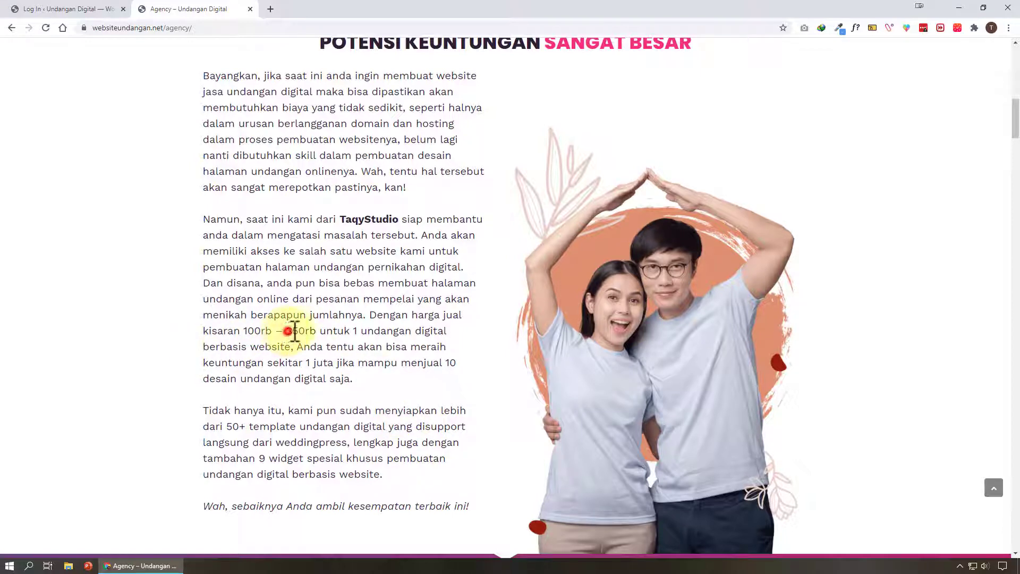
drag(295, 331, 317, 331)
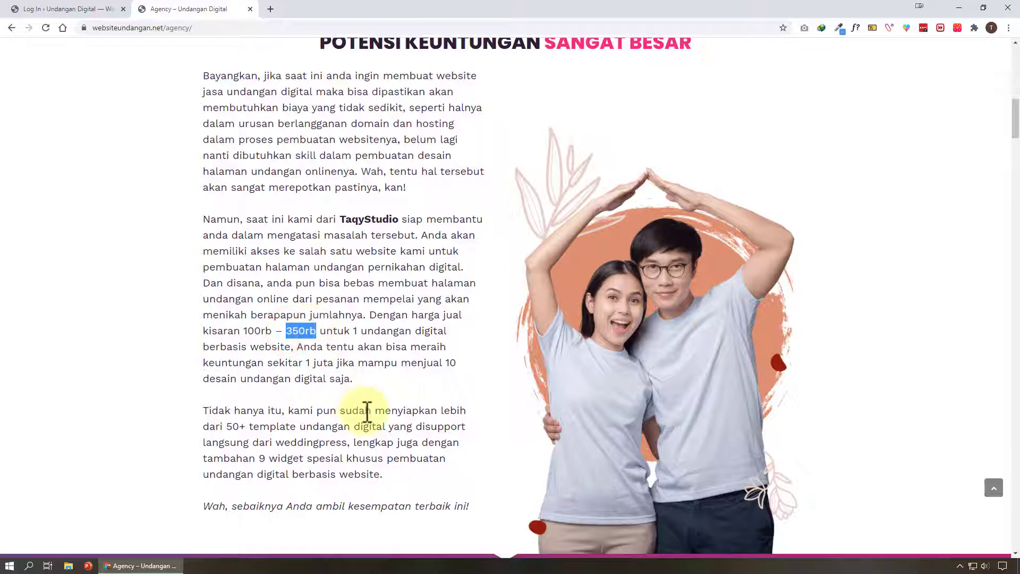
scroll(367, 410, down, 4)
scroll(367, 410, down, 3)
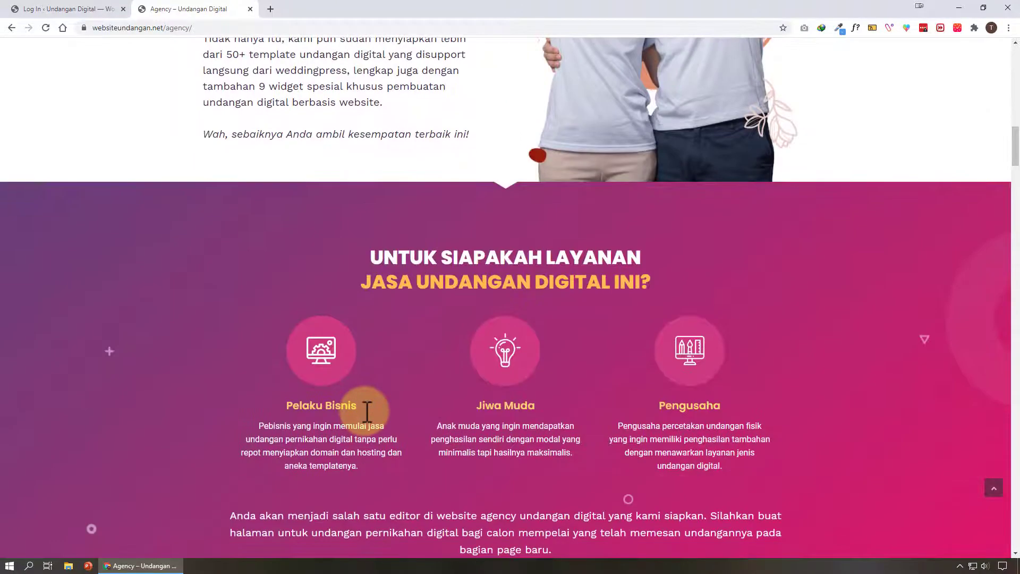
scroll(367, 410, up, 2)
drag(227, 161, 340, 192)
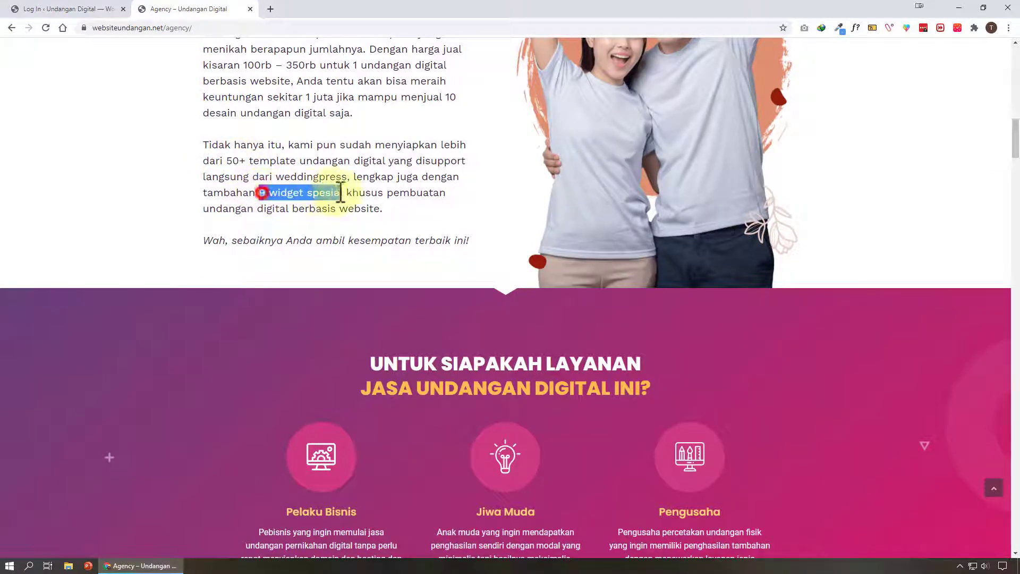
scroll(409, 281, down, 5)
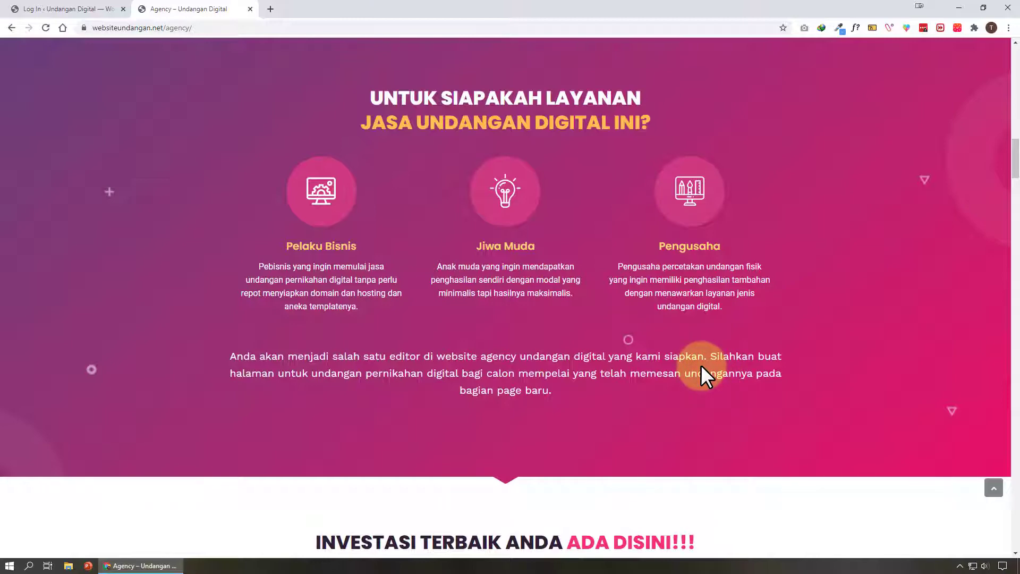
scroll(701, 364, down, 3)
scroll(696, 367, down, 4)
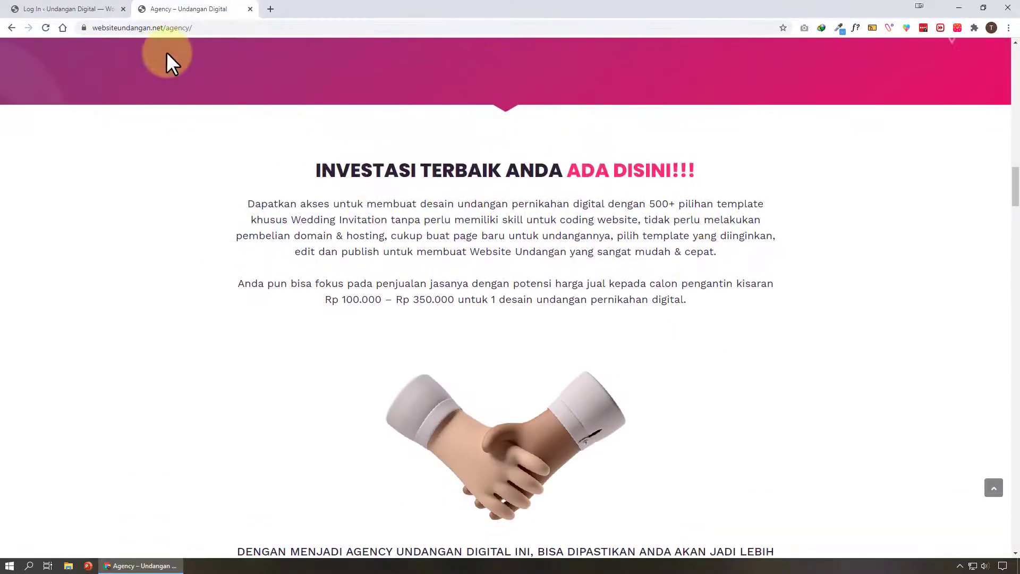
scroll(763, 307, down, 4)
scroll(763, 307, down, 3)
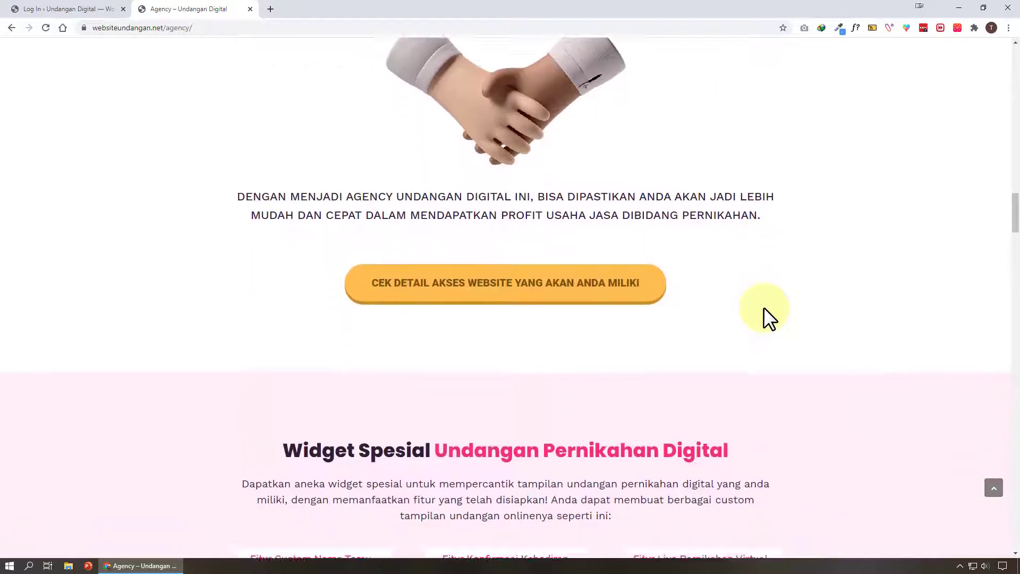
scroll(763, 307, down, 1)
scroll(638, 303, down, 1)
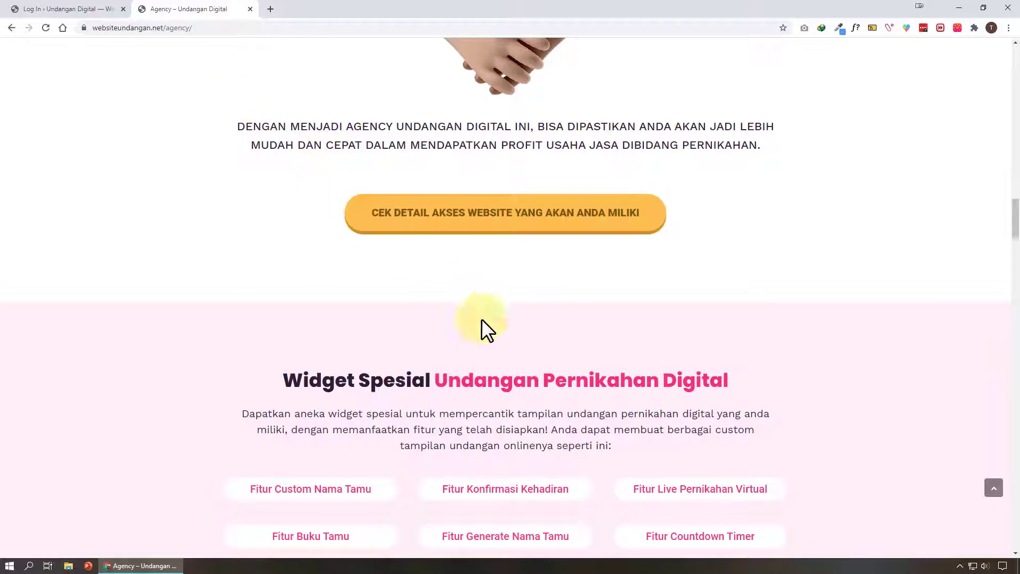
scroll(481, 318, down, 1)
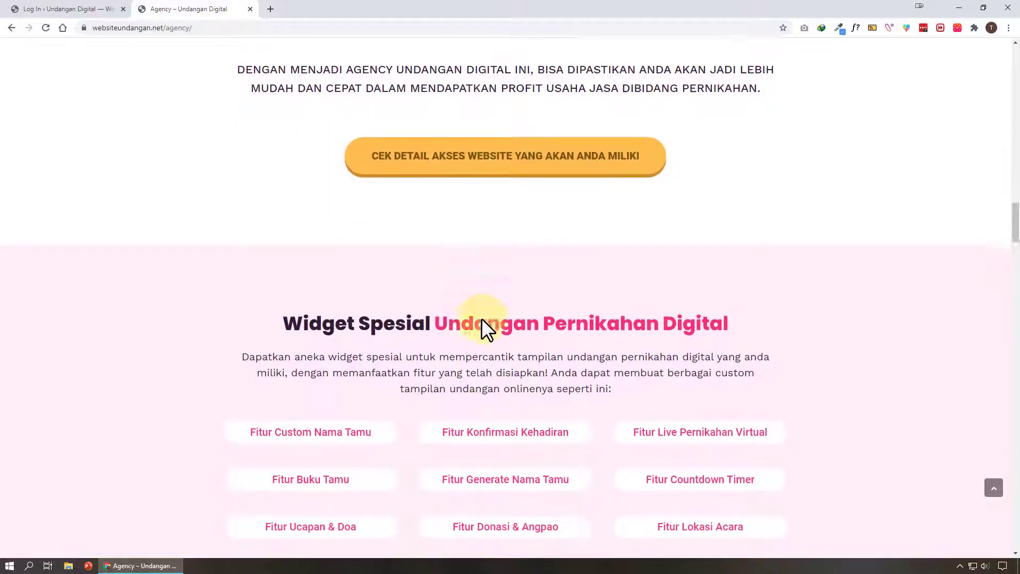
scroll(483, 327, down, 2)
scroll(532, 372, down, 1)
scroll(546, 372, down, 1)
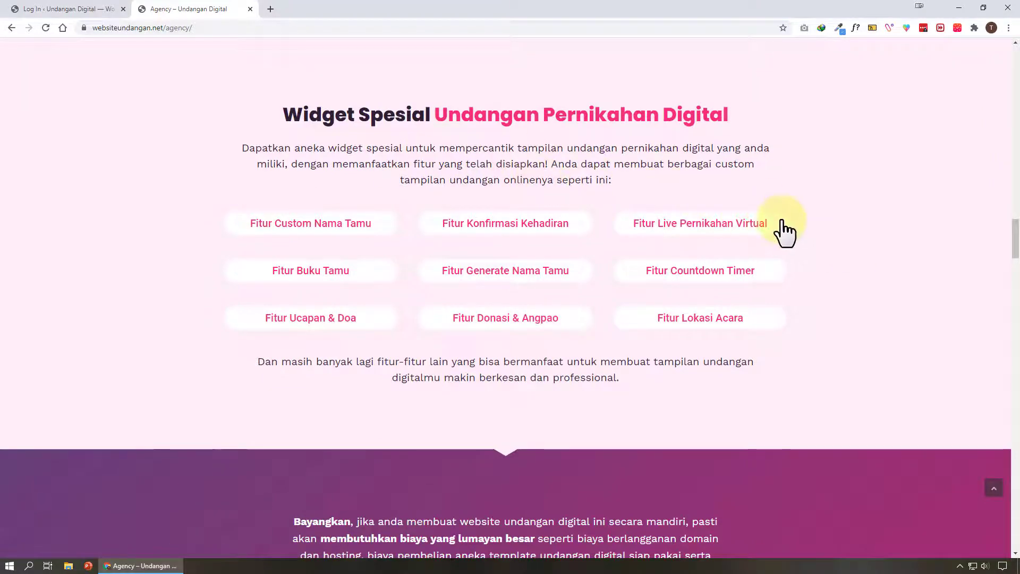
click(369, 223)
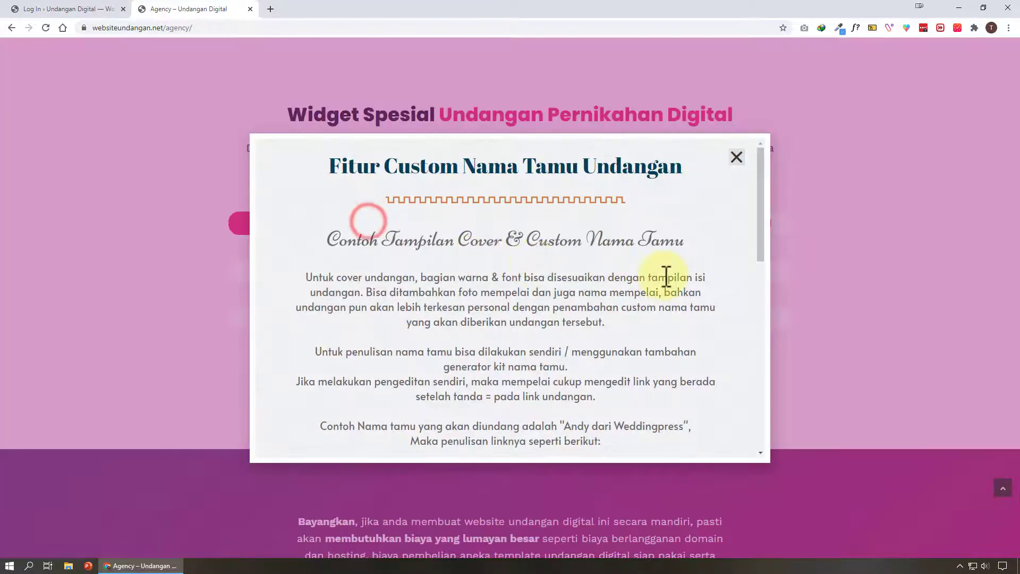
scroll(667, 276, down, 4)
scroll(662, 276, down, 2)
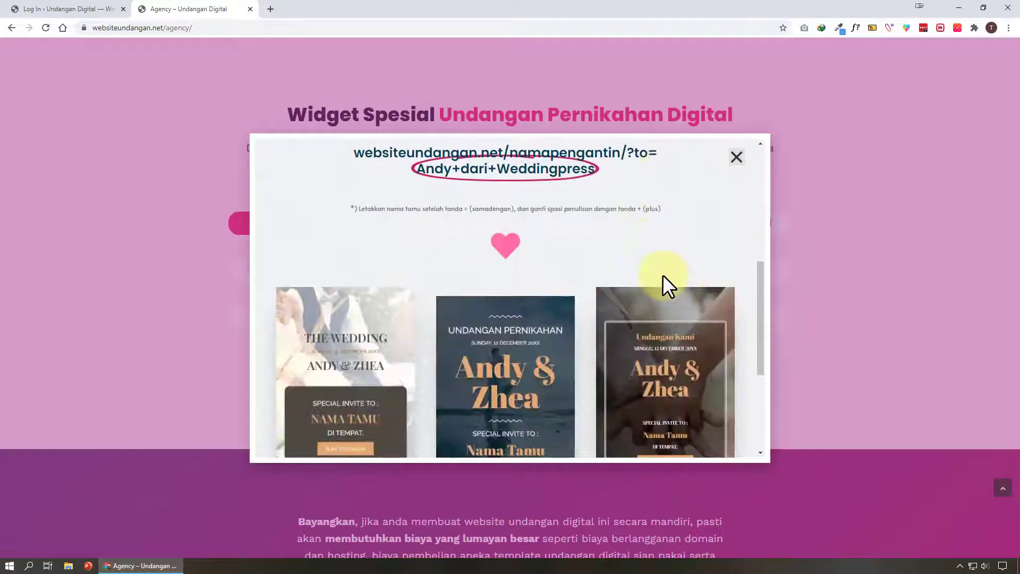
scroll(659, 274, up, 2)
scroll(460, 293, down, 1)
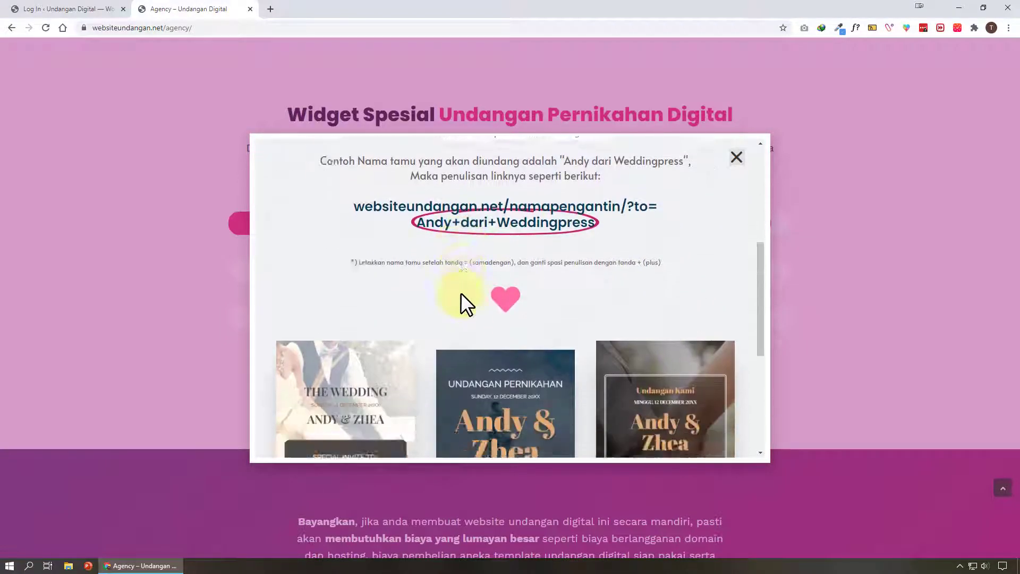
scroll(511, 333, down, 3)
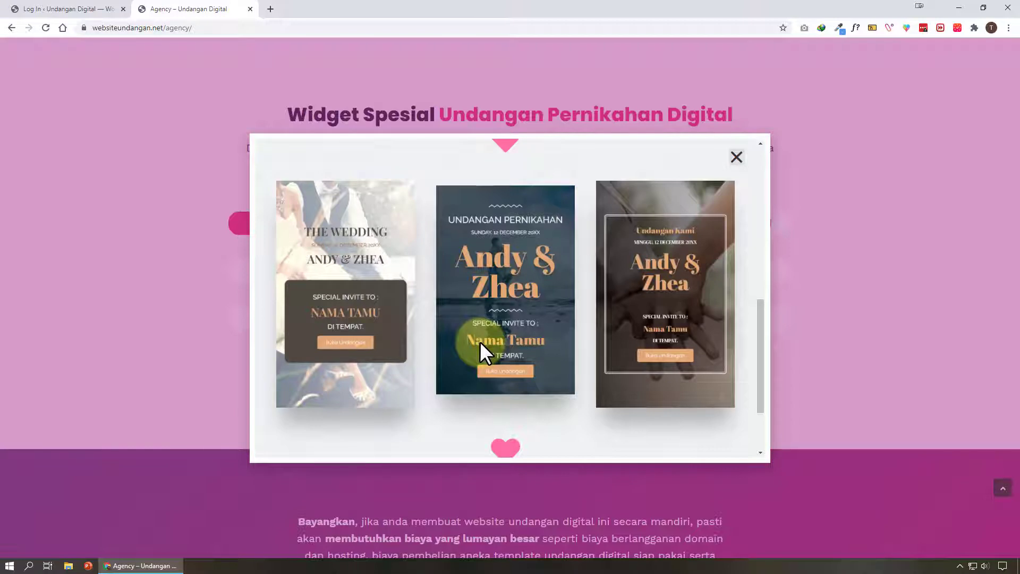
click(740, 159)
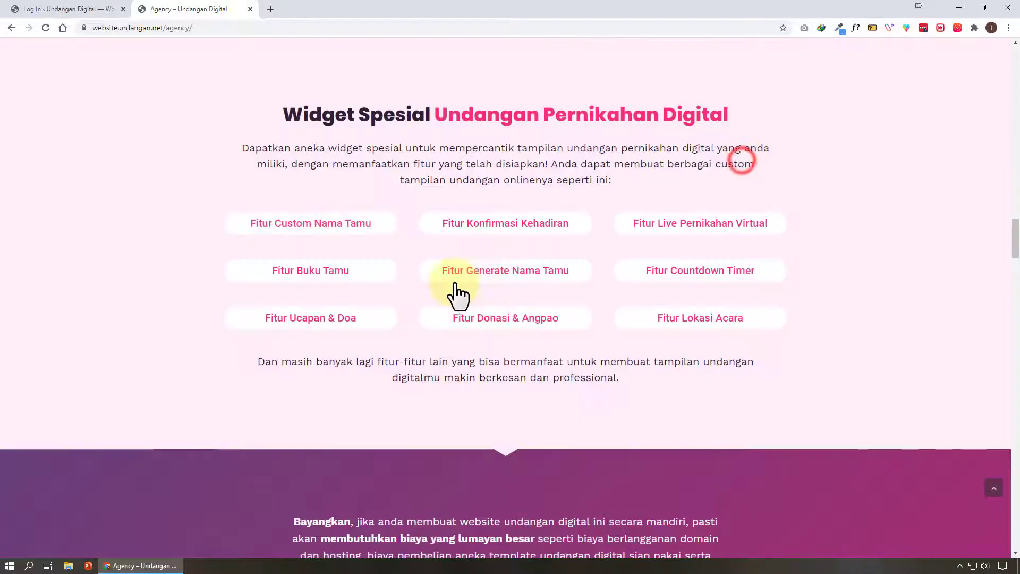
click(363, 269)
scroll(611, 284, down, 4)
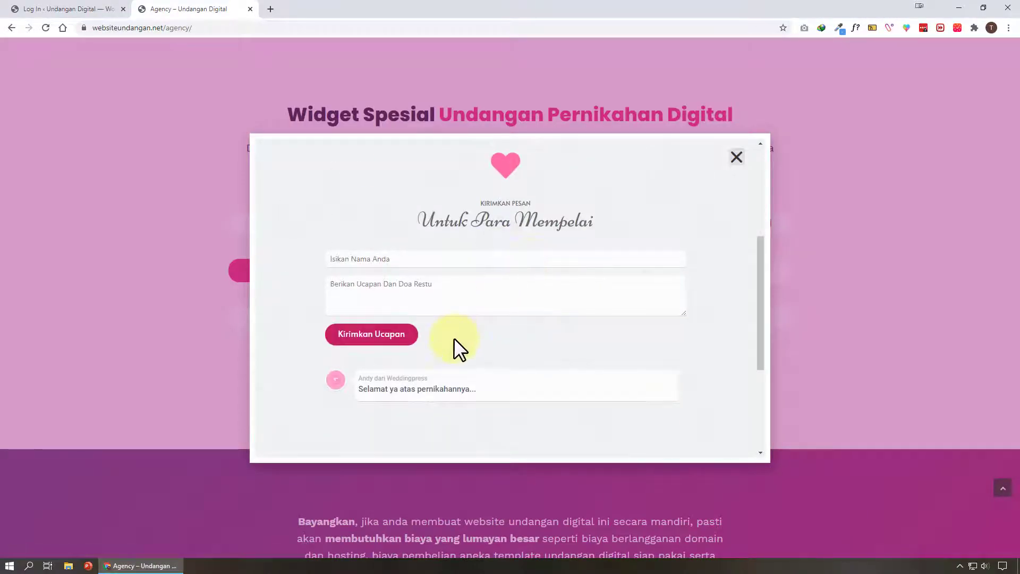
scroll(451, 329, up, 3)
scroll(462, 250, up, 1)
scroll(457, 244, down, 2)
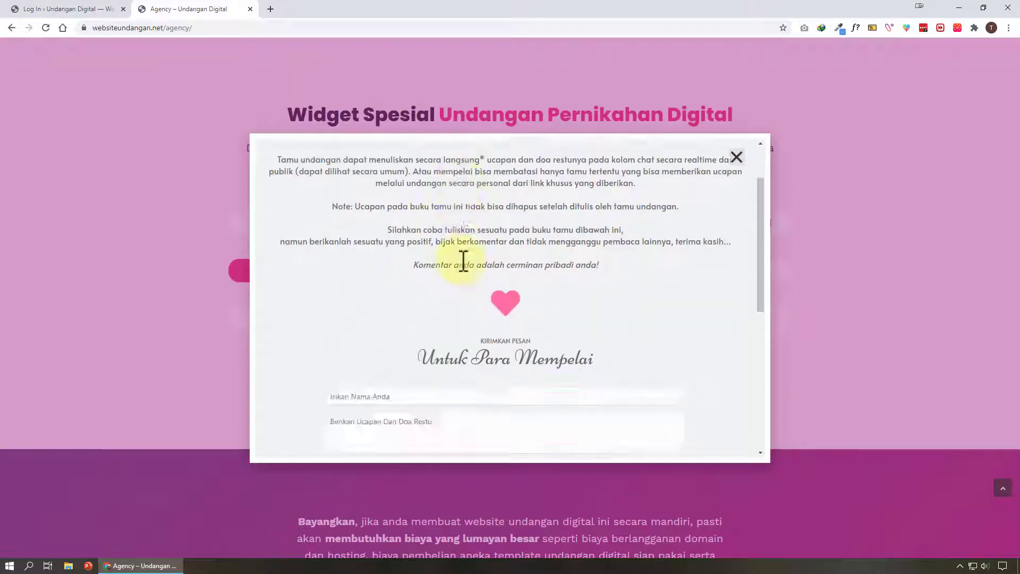
scroll(467, 277, down, 5)
scroll(425, 292, up, 2)
click(378, 204)
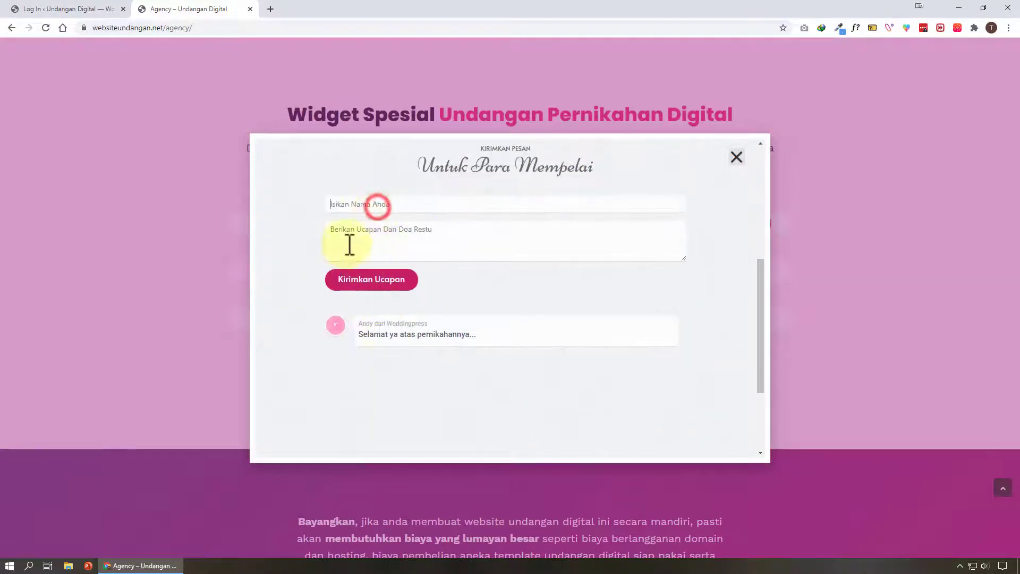
click(384, 235)
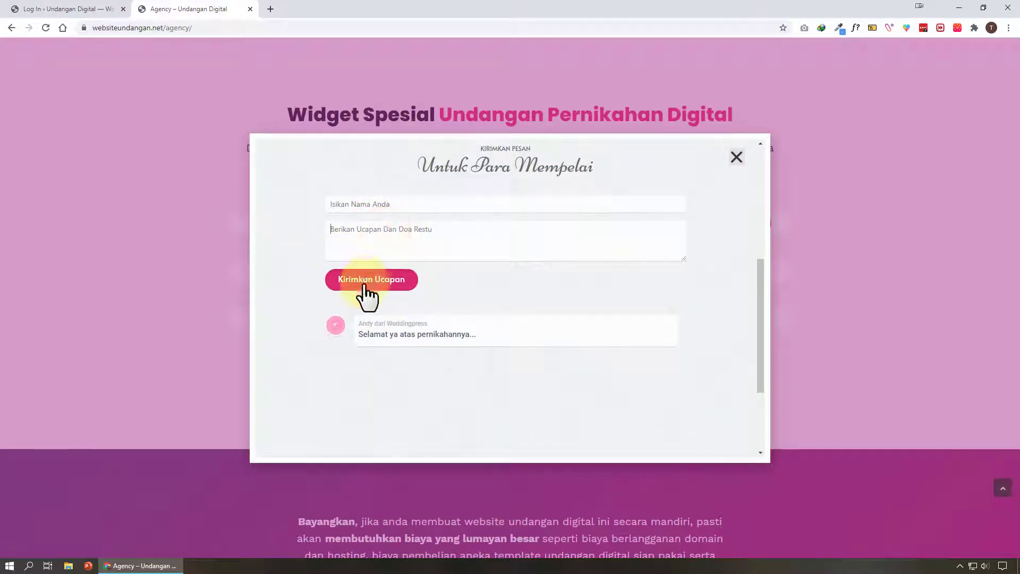
drag(363, 333, 443, 333)
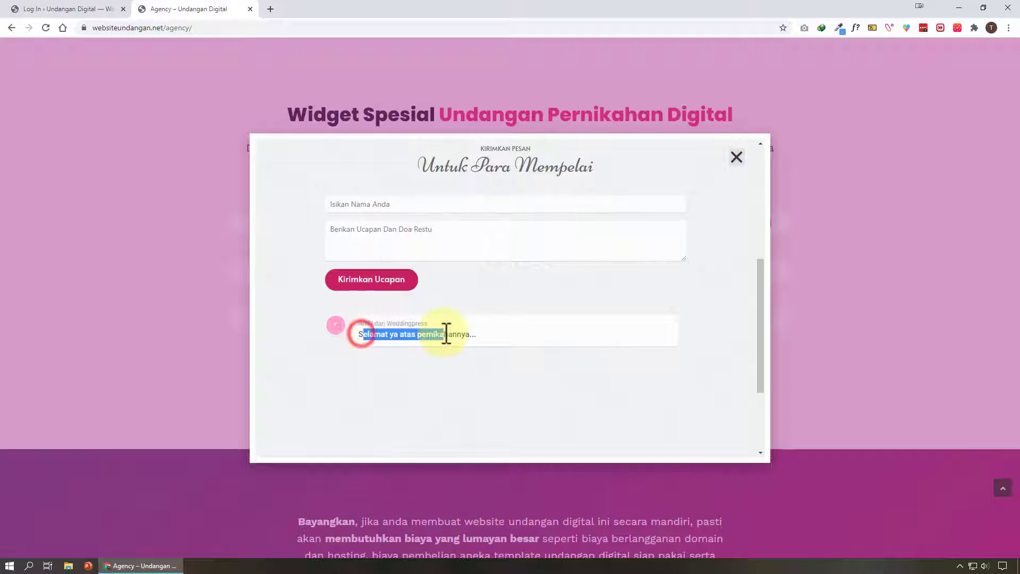
Step: Close the guestbook preview, then view and close the Ucapan & Doa widget preview
click(737, 157)
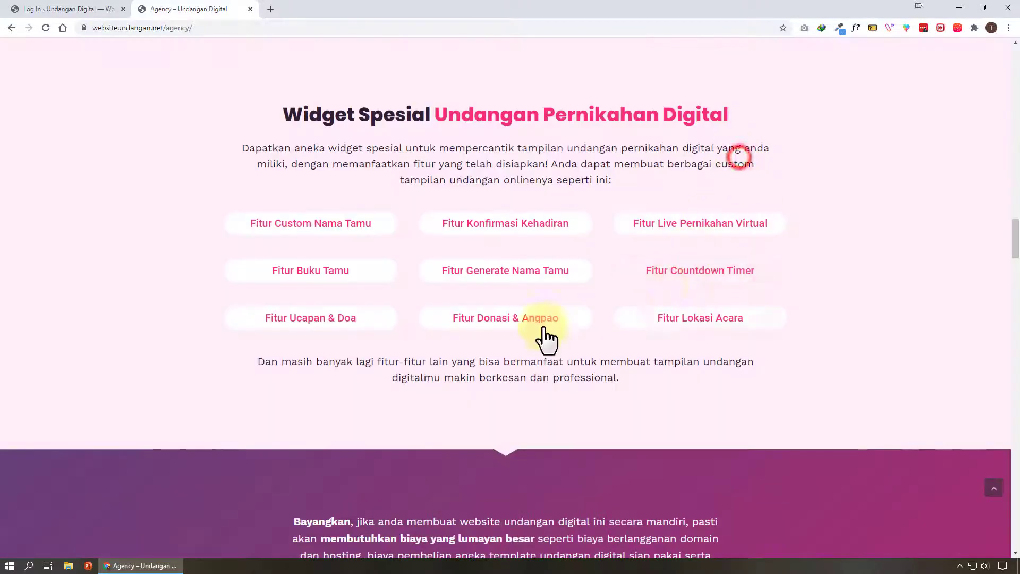
click(334, 323)
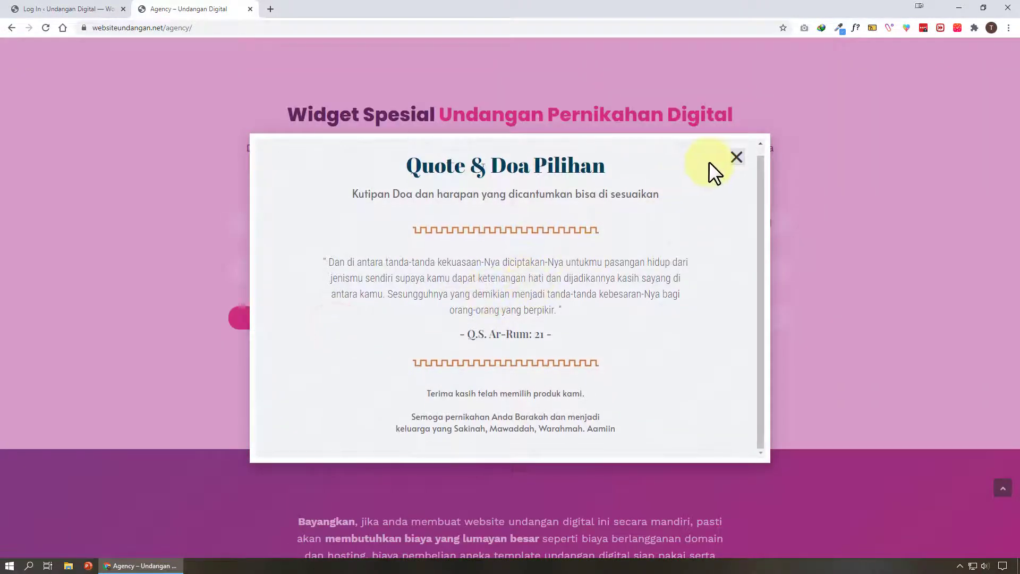
click(737, 157)
Step: In the Konfirmasi Kehadiran preview, try the Datang, Ragu and Tidak Bisa Datang answers and the message box
click(556, 221)
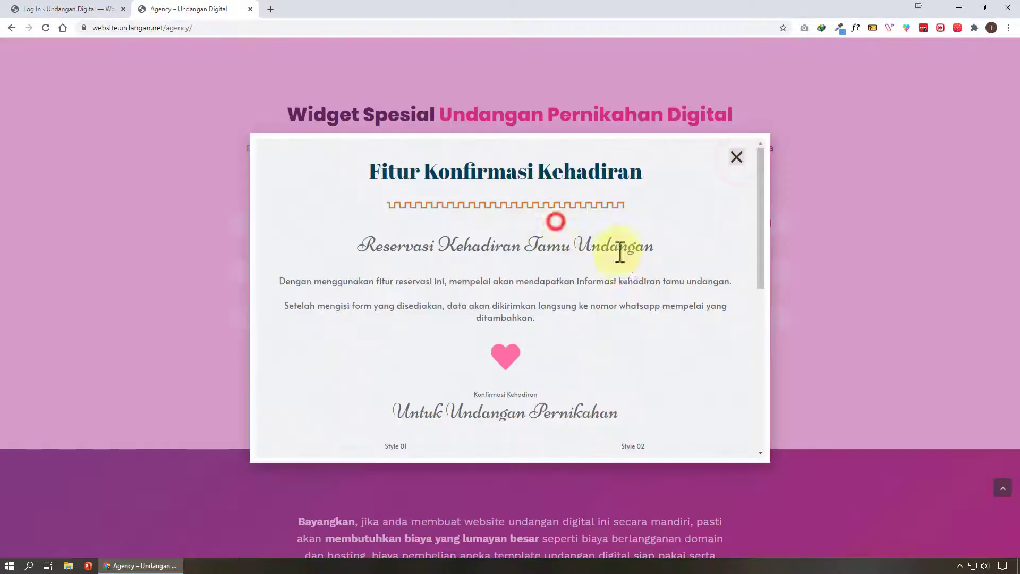
scroll(618, 258, down, 1)
scroll(617, 258, down, 4)
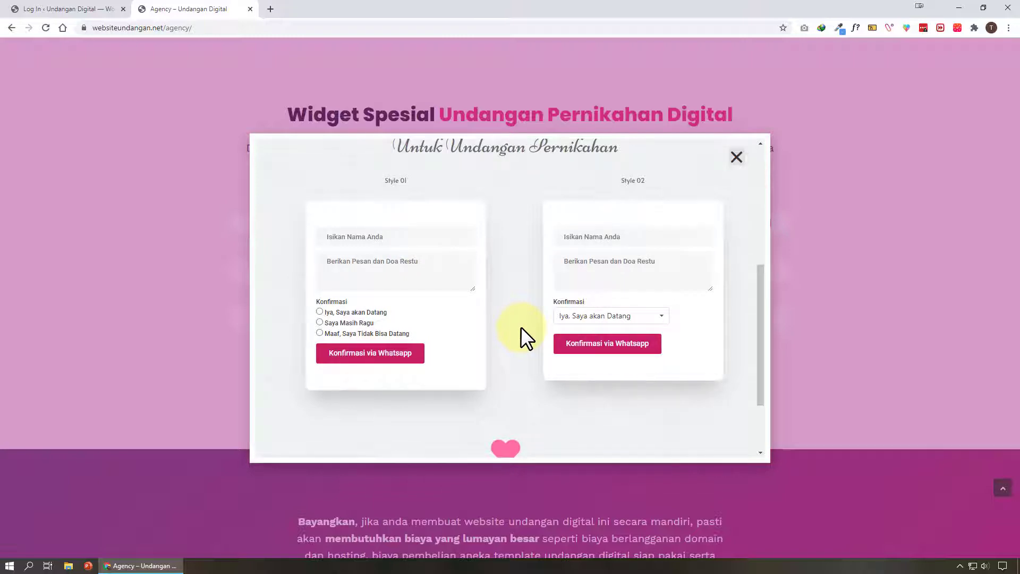
click(354, 314)
click(357, 323)
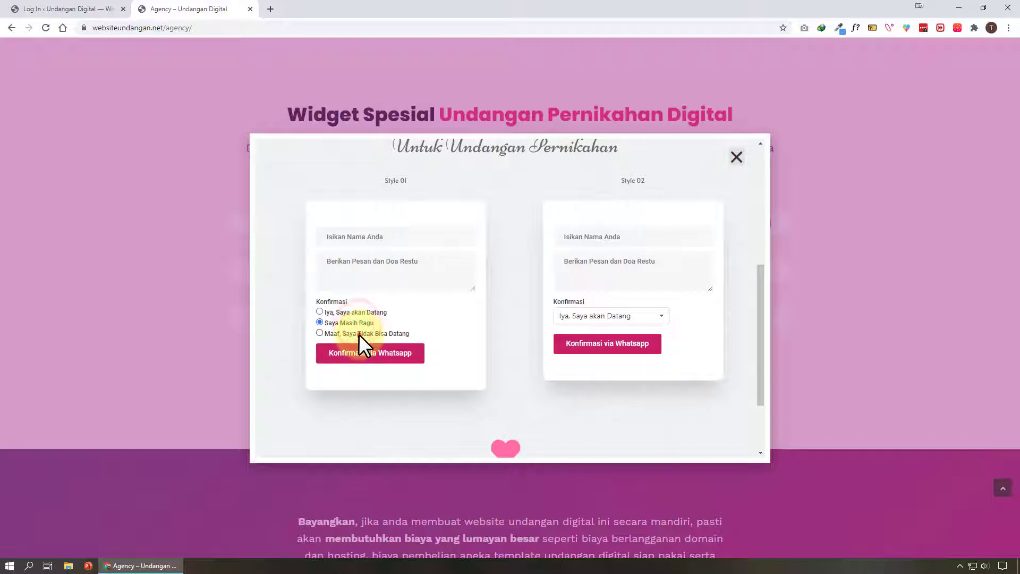
click(359, 334)
click(366, 275)
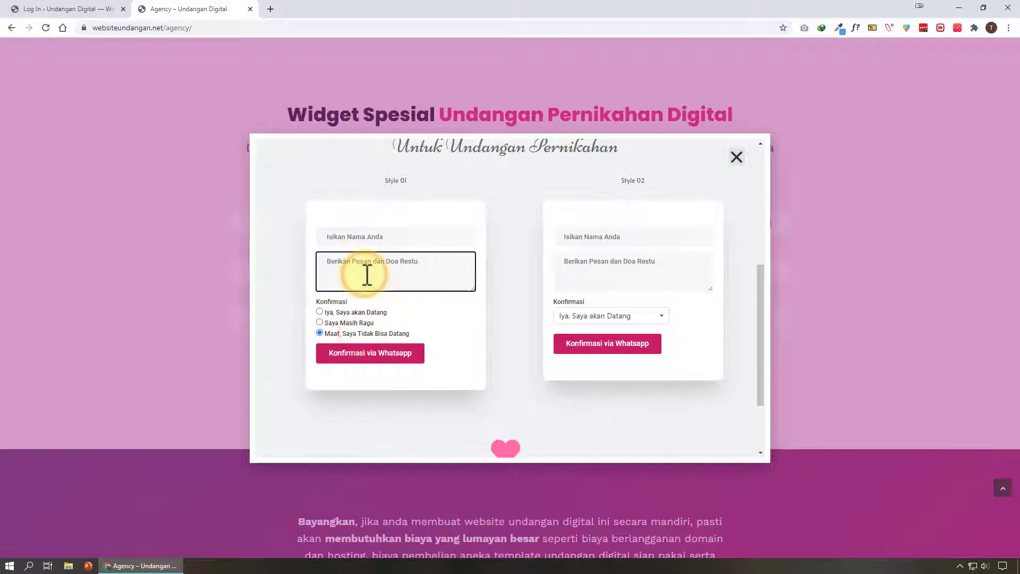
click(735, 157)
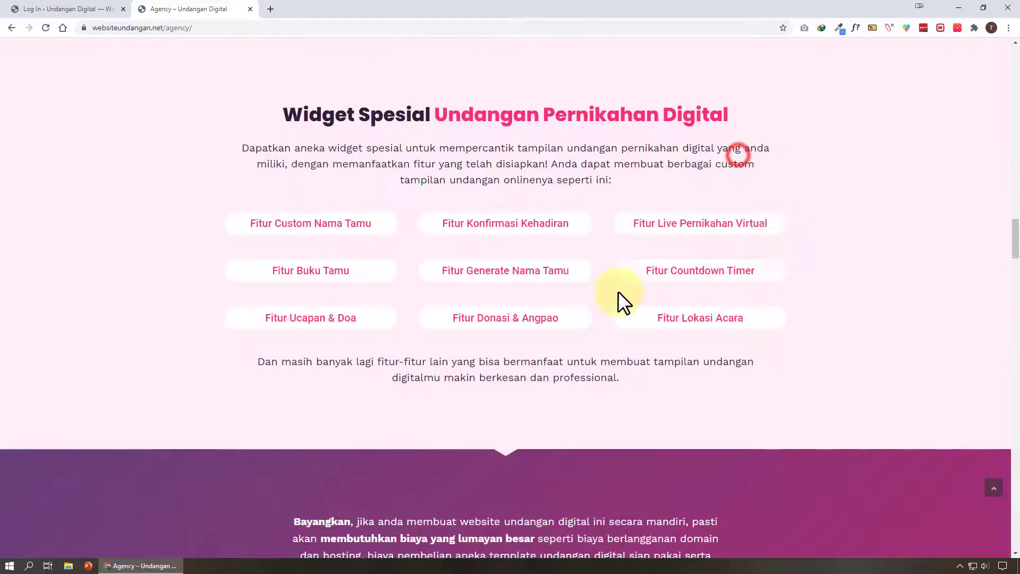
Step: Preview the Generate Nama Tamu guest-link widget
click(558, 273)
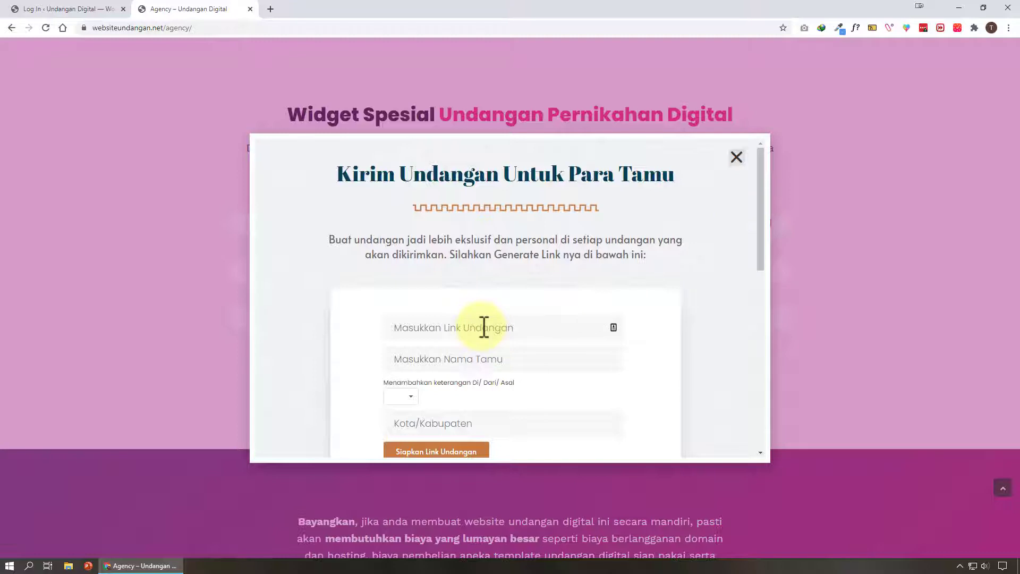
scroll(484, 327, down, 2)
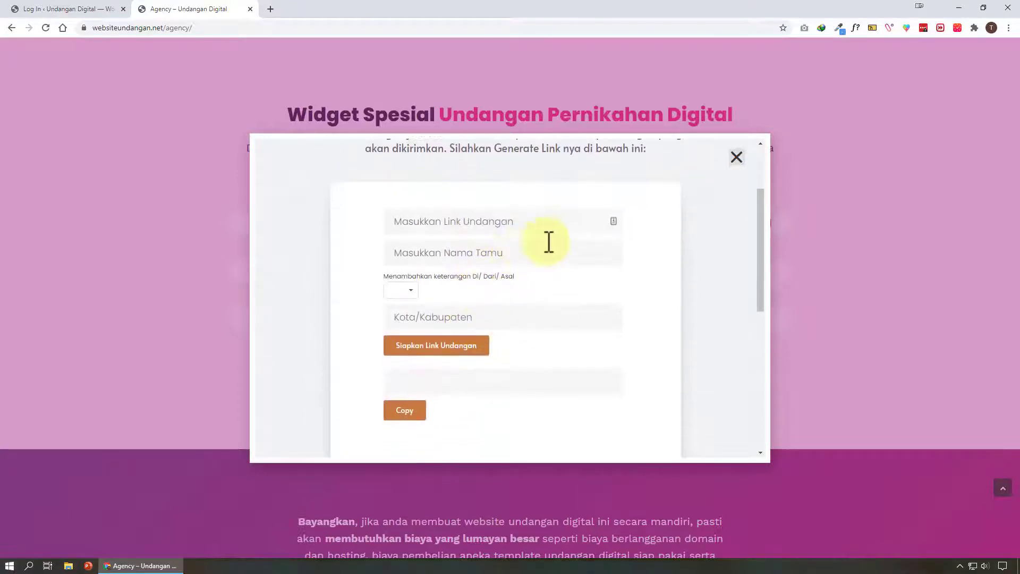
scroll(581, 312, down, 4)
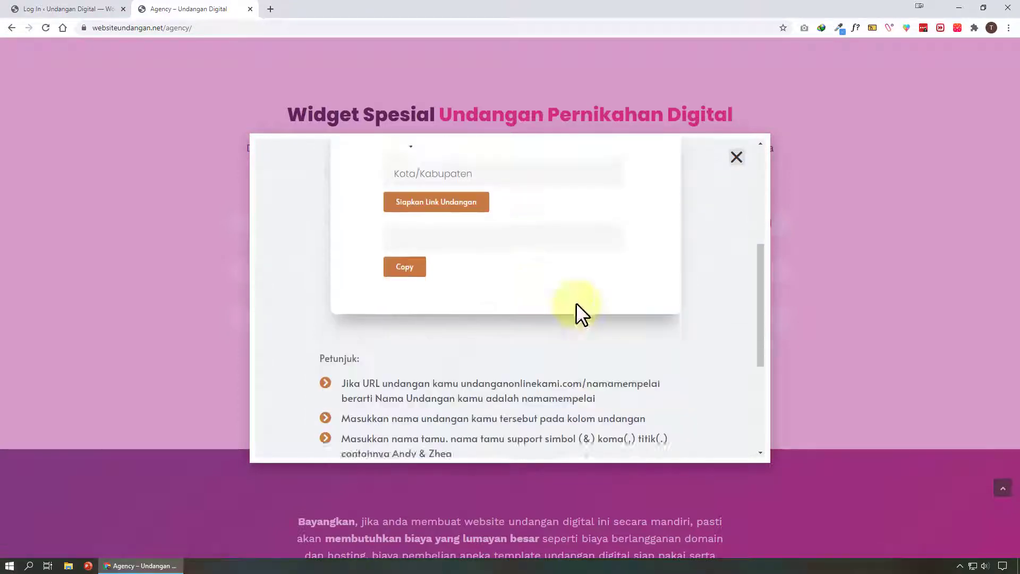
click(736, 156)
Step: Preview the Donasi & Angpao widget and copy the mandiri account number
click(553, 324)
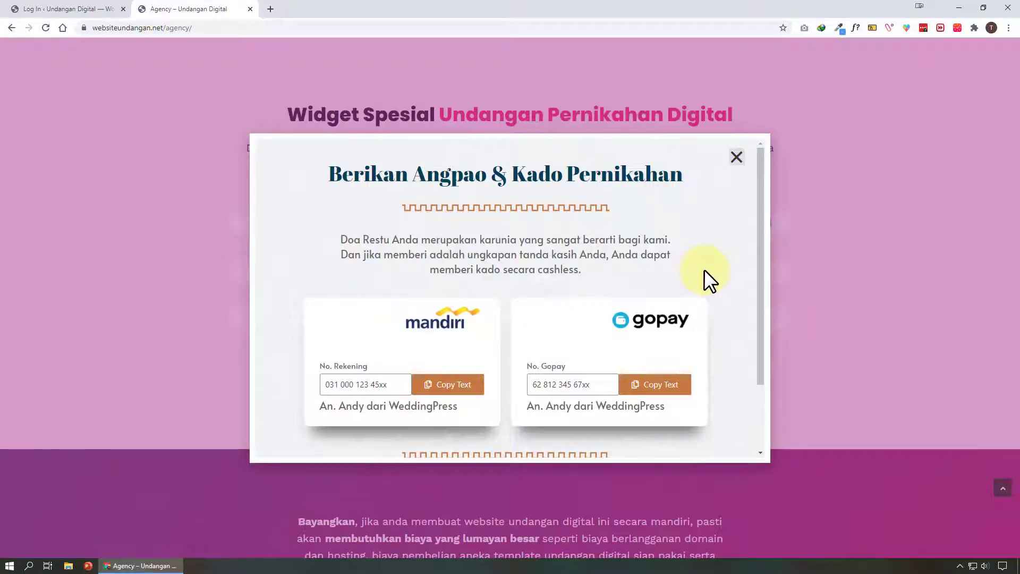
scroll(467, 353, down, 2)
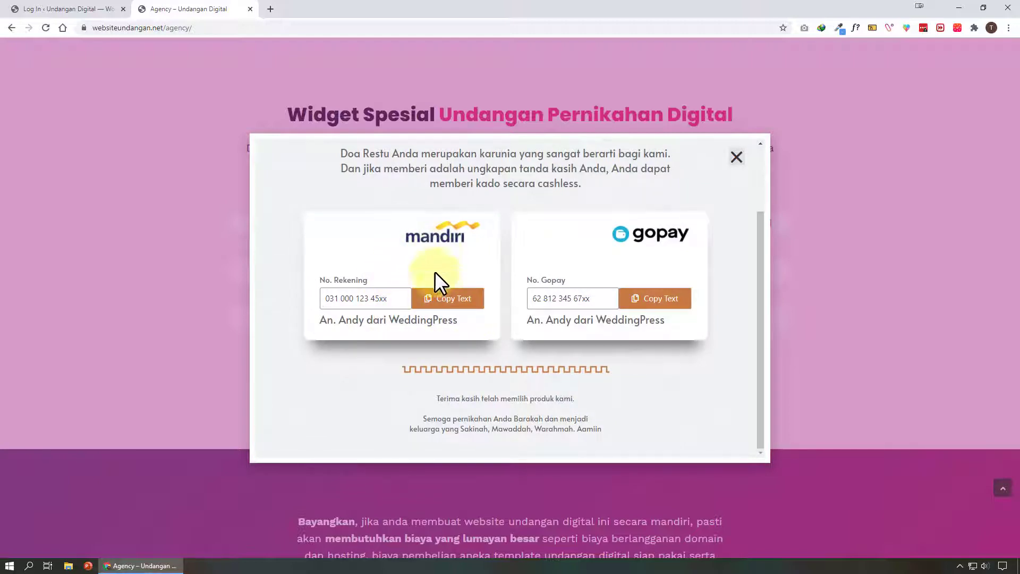
click(432, 300)
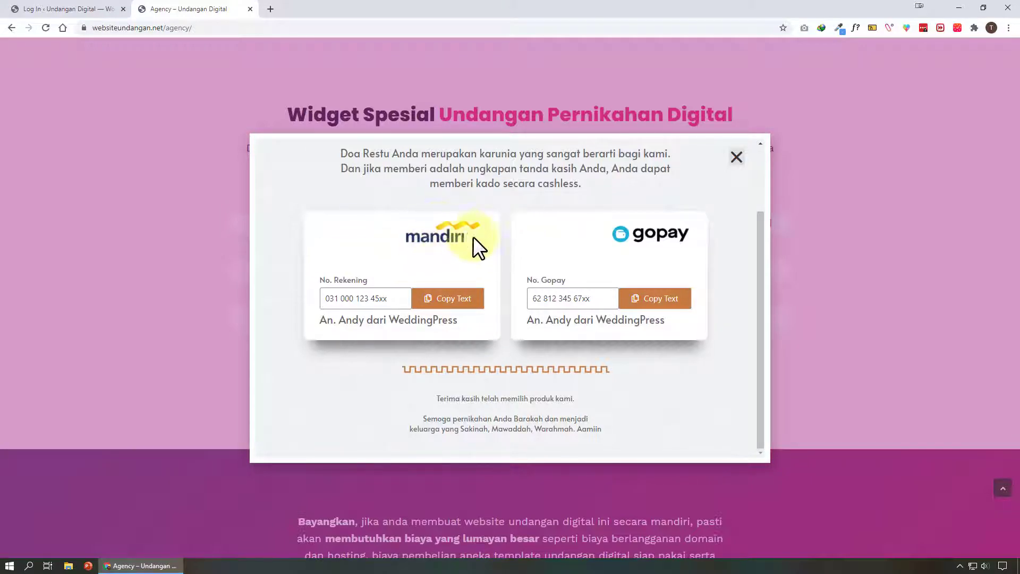
click(441, 299)
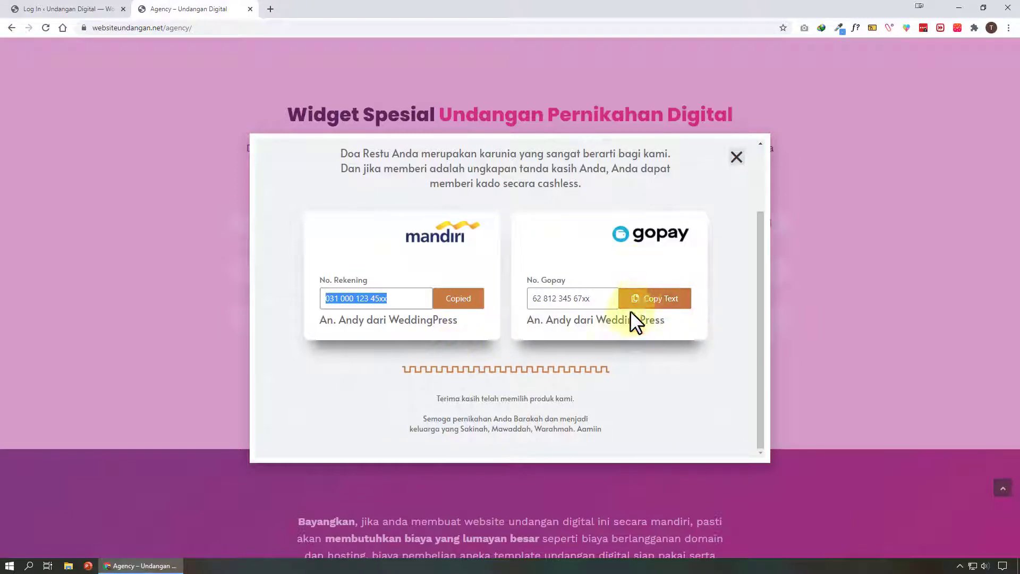
click(736, 157)
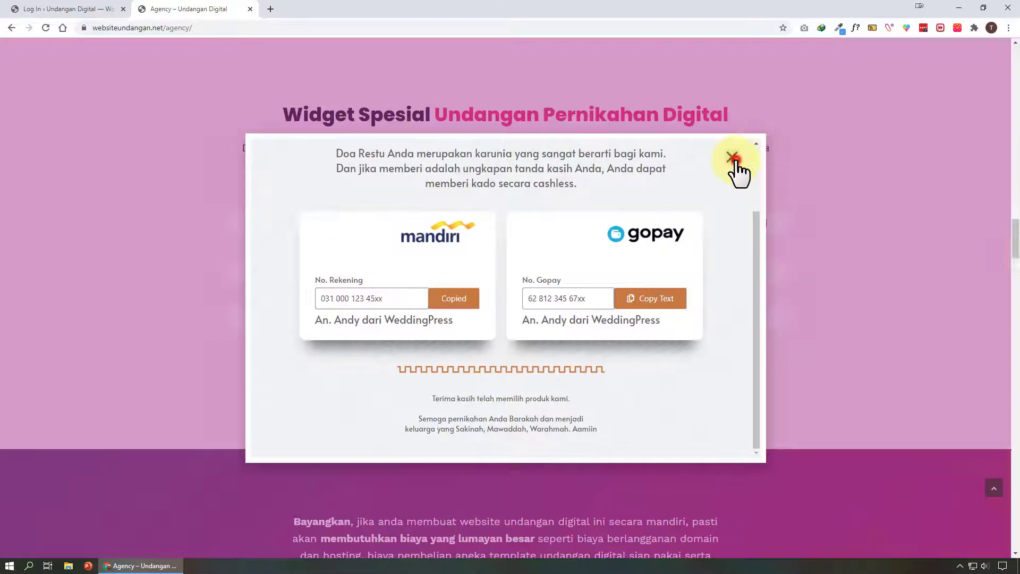
Step: Preview the Live Pernikahan Virtual live-stream widget
click(751, 223)
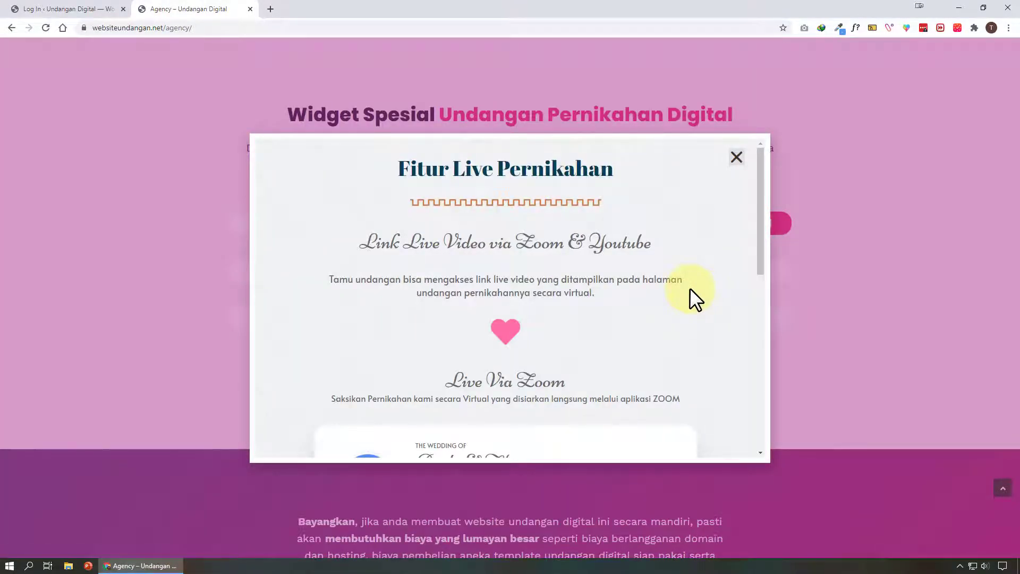
scroll(690, 288, down, 2)
scroll(475, 286, down, 2)
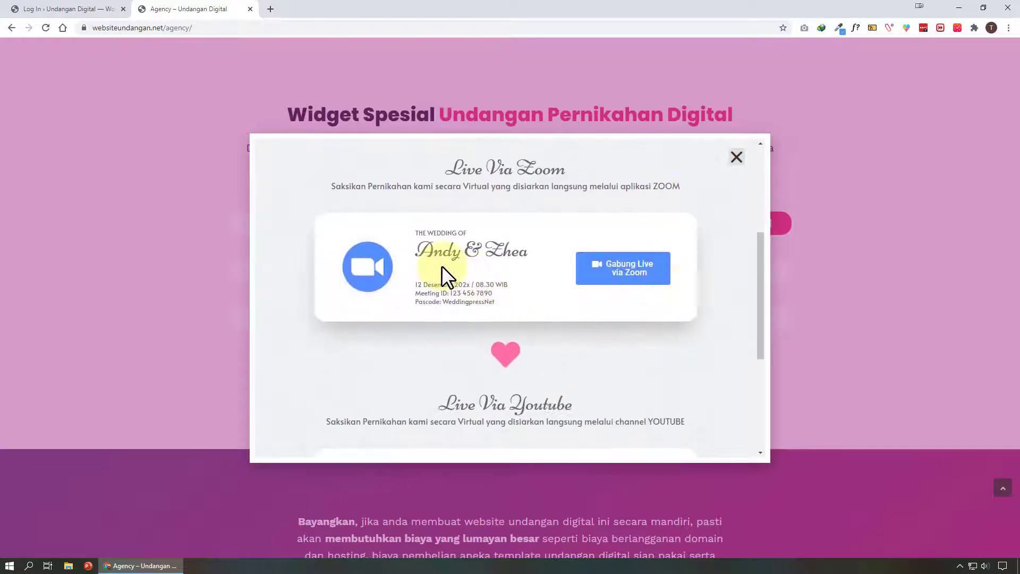
scroll(543, 275, down, 4)
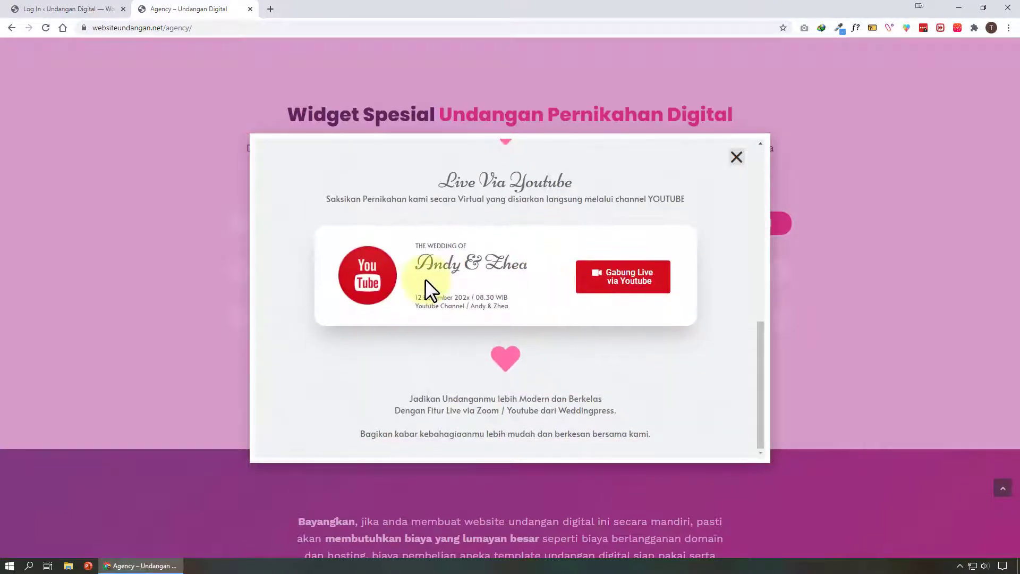
scroll(552, 295, up, 2)
scroll(579, 290, up, 2)
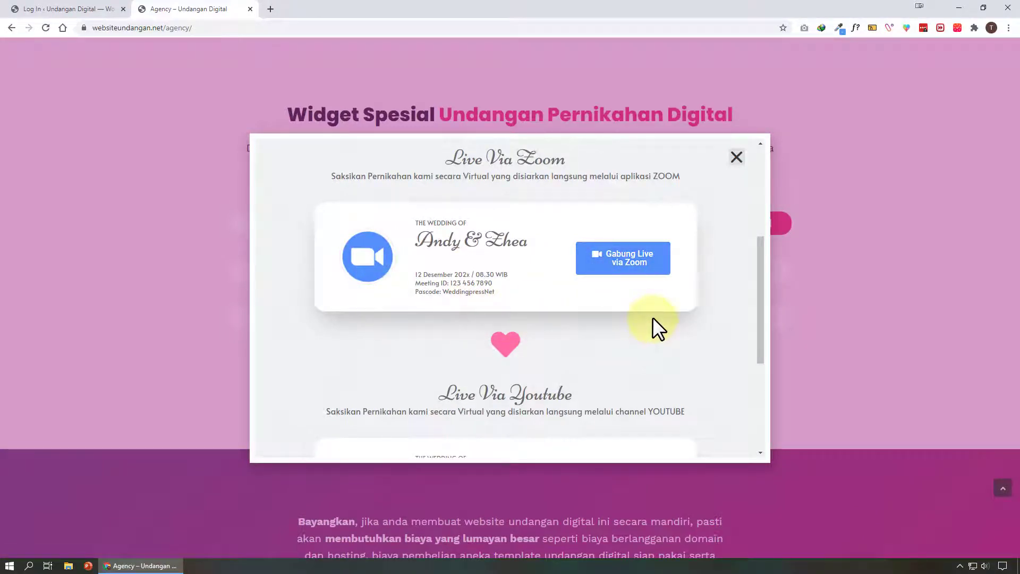
click(736, 158)
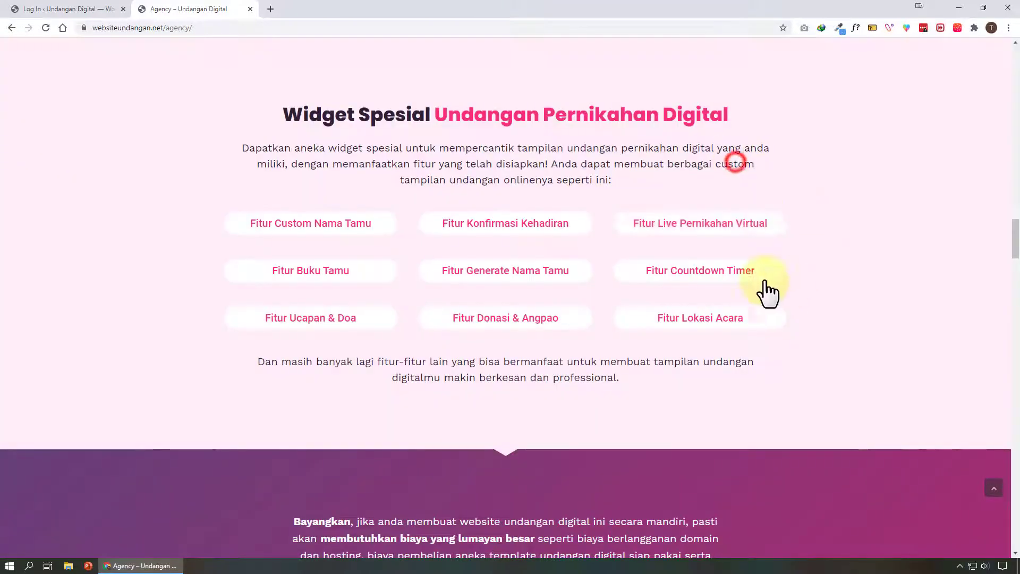
Step: Preview the Countdown Timer widget, then bring up the Lokasi Acara map preview
click(757, 272)
scroll(716, 299, down, 2)
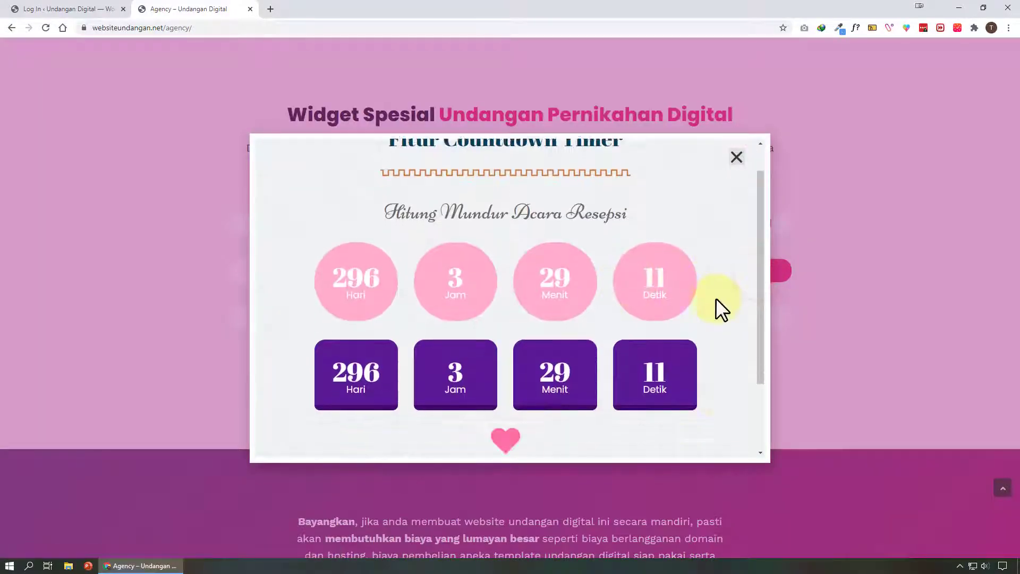
scroll(715, 298, up, 1)
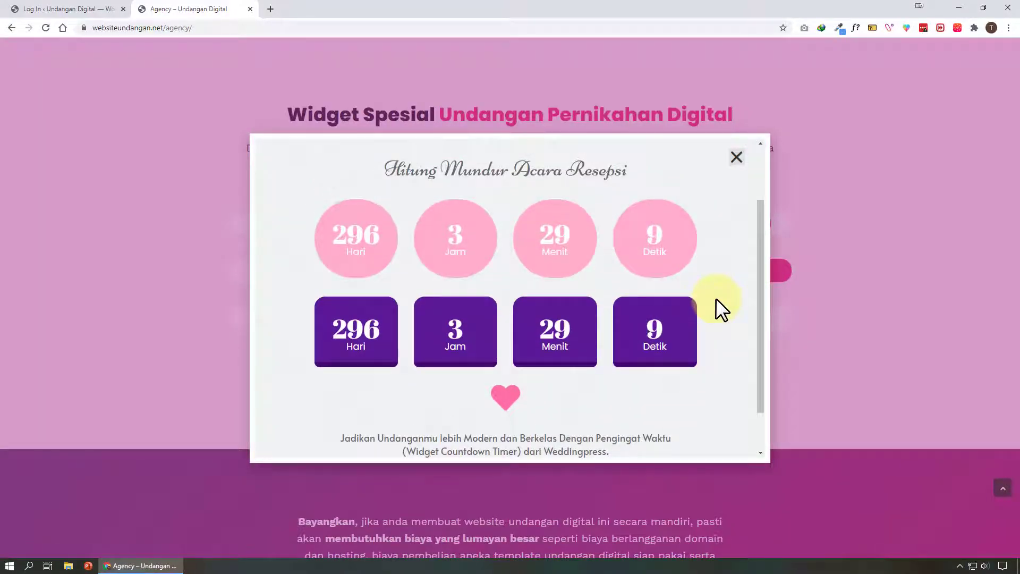
click(736, 157)
click(732, 320)
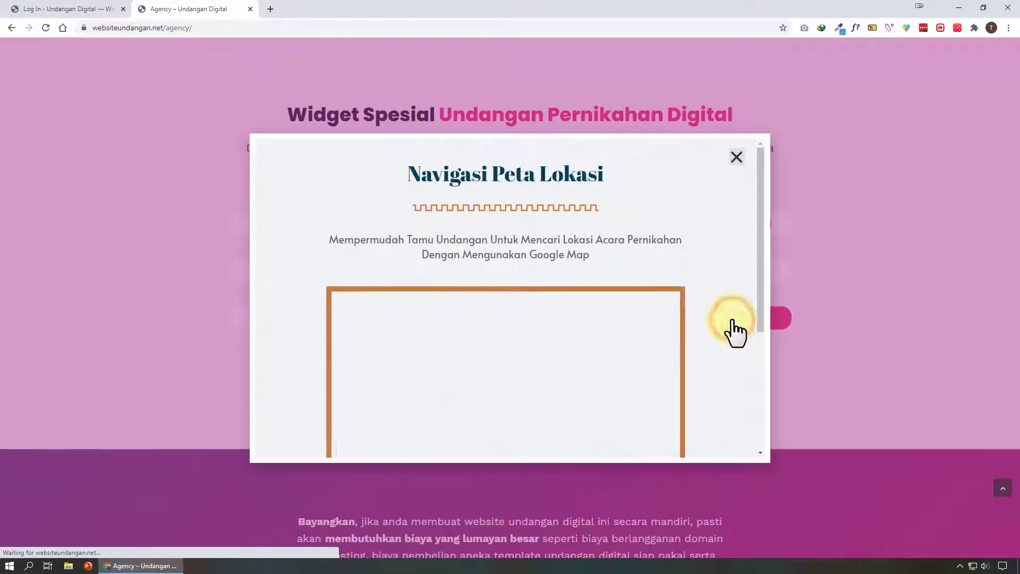
scroll(732, 320, down, 4)
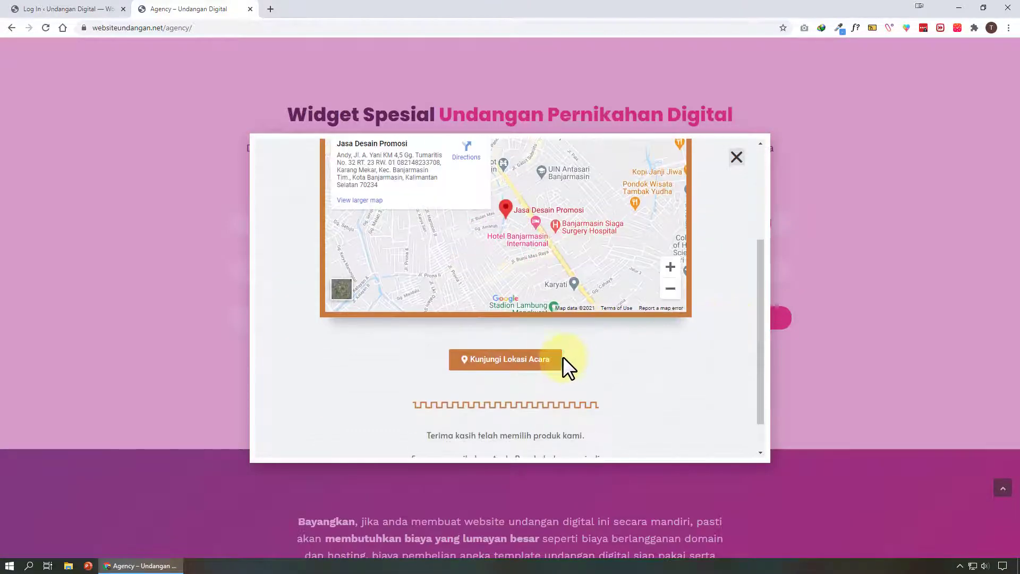
click(533, 362)
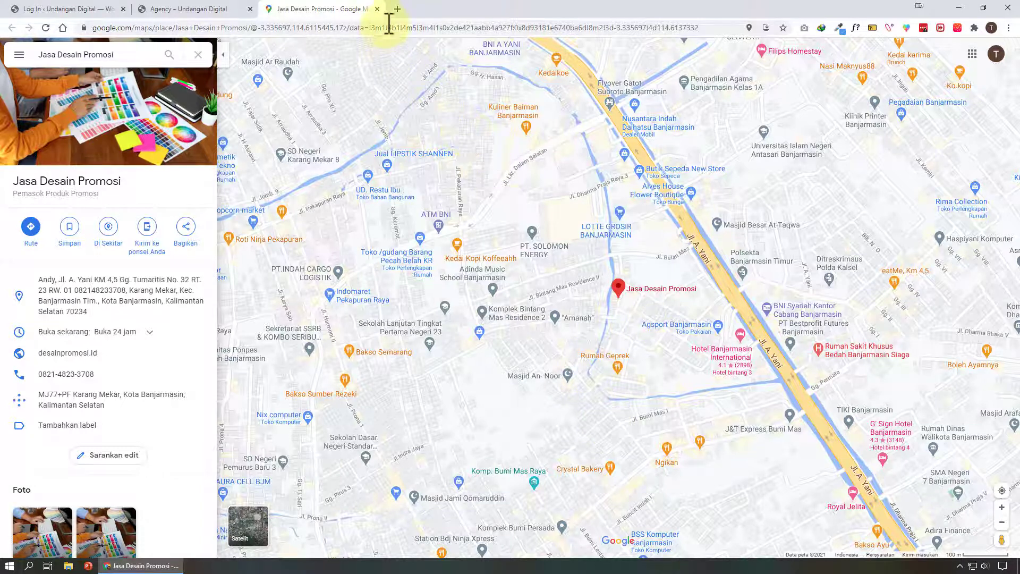
click(377, 9)
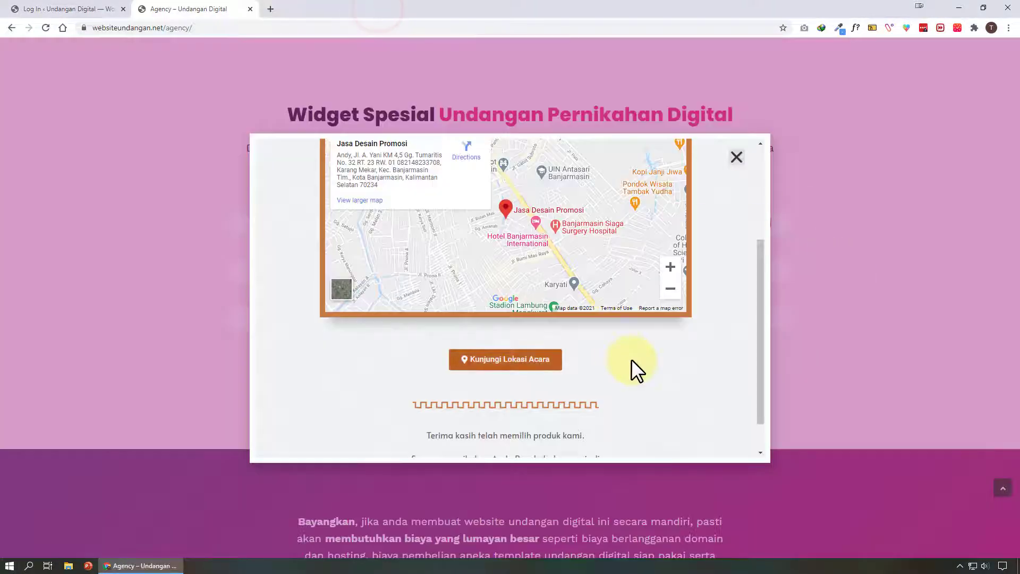
Step: Close the map preview and scroll down to the Template PowerPoint Video Wedding and ecourse bonuses
click(736, 156)
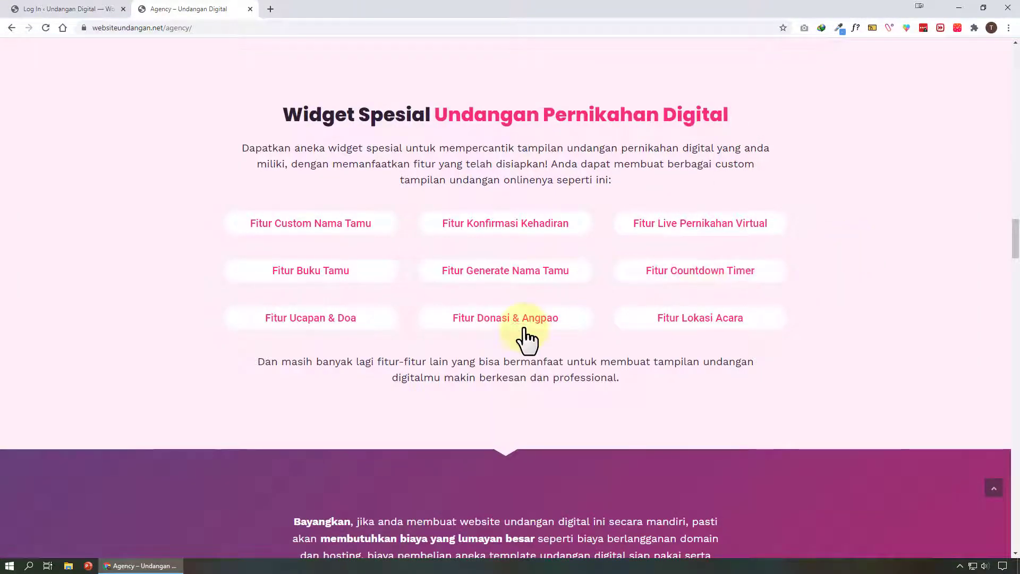
scroll(698, 372, down, 4)
scroll(698, 372, down, 5)
scroll(698, 372, down, 4)
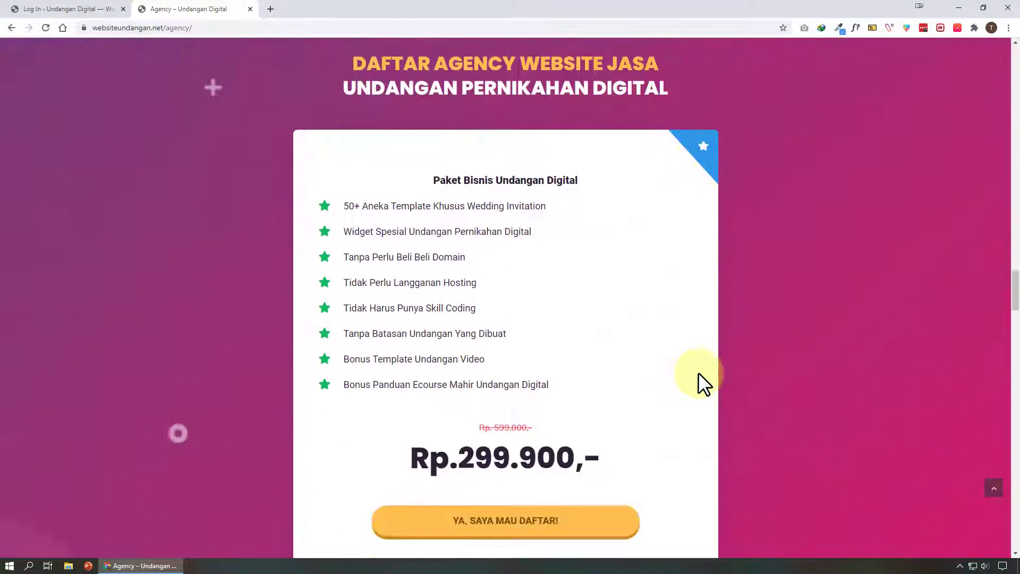
scroll(698, 371, down, 8)
scroll(698, 371, down, 2)
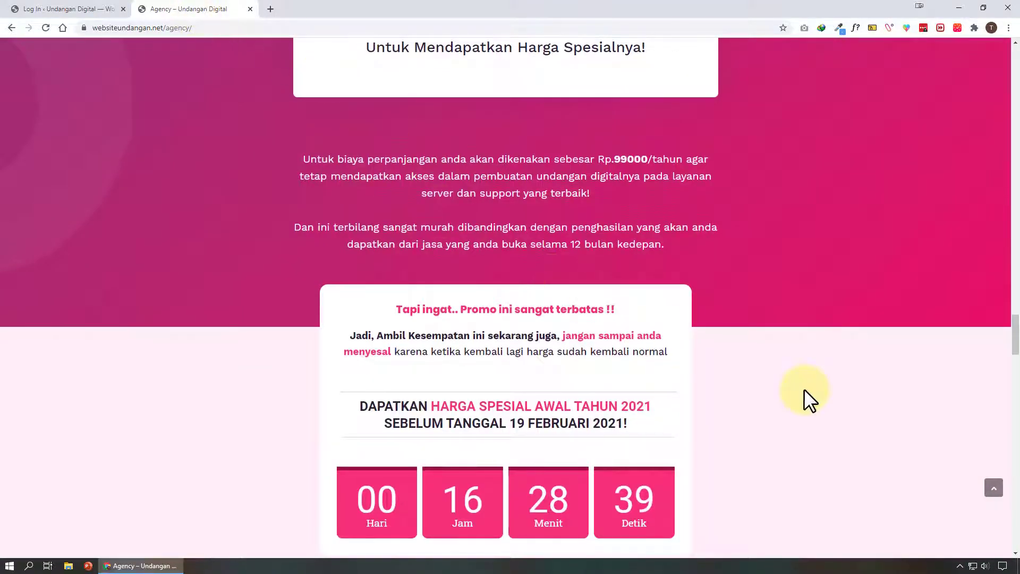
scroll(805, 390, down, 3)
scroll(804, 391, down, 2)
scroll(882, 387, down, 2)
scroll(882, 387, down, 4)
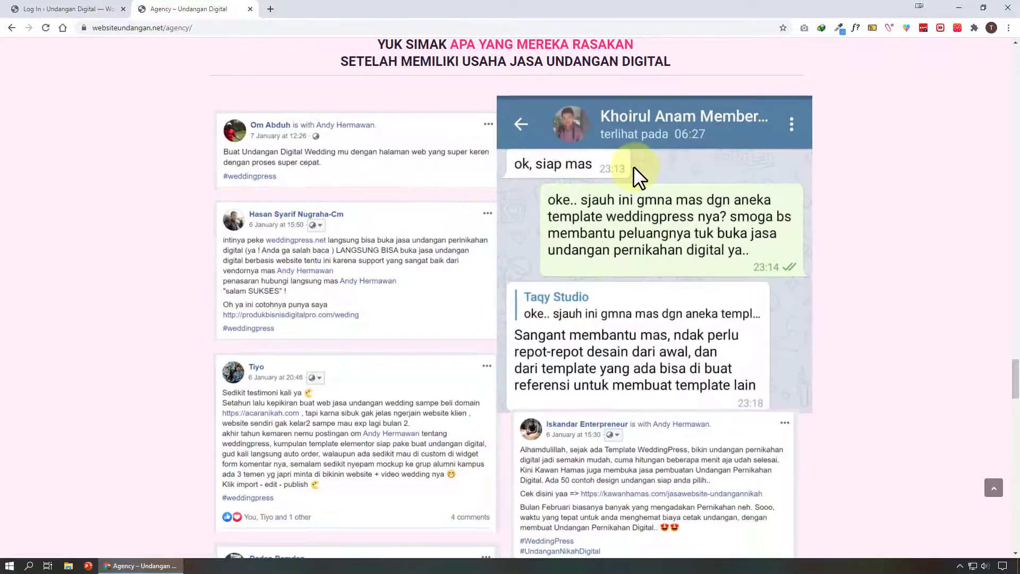
scroll(928, 213, down, 4)
scroll(927, 213, down, 3)
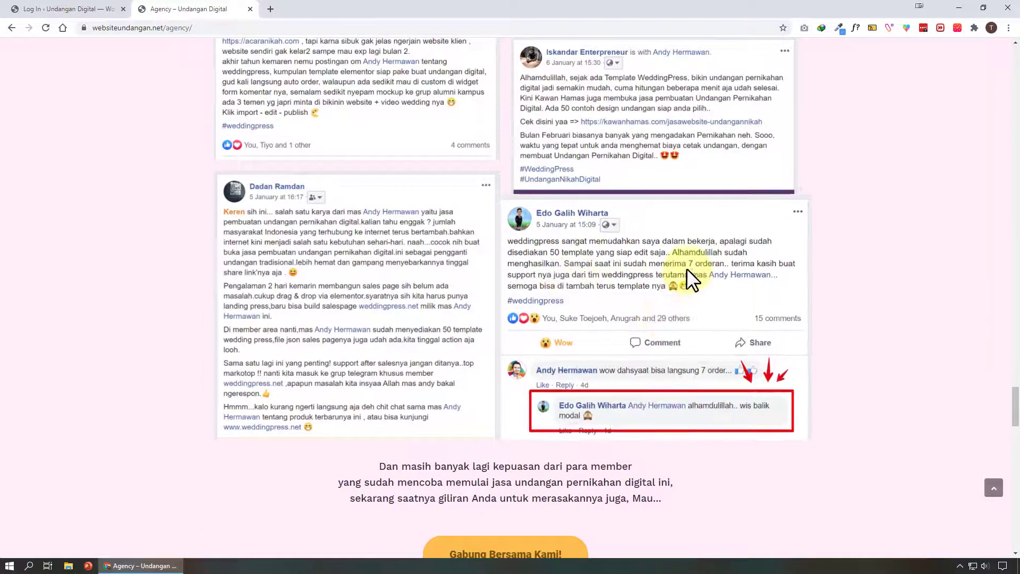
scroll(850, 270, down, 2)
scroll(852, 270, down, 6)
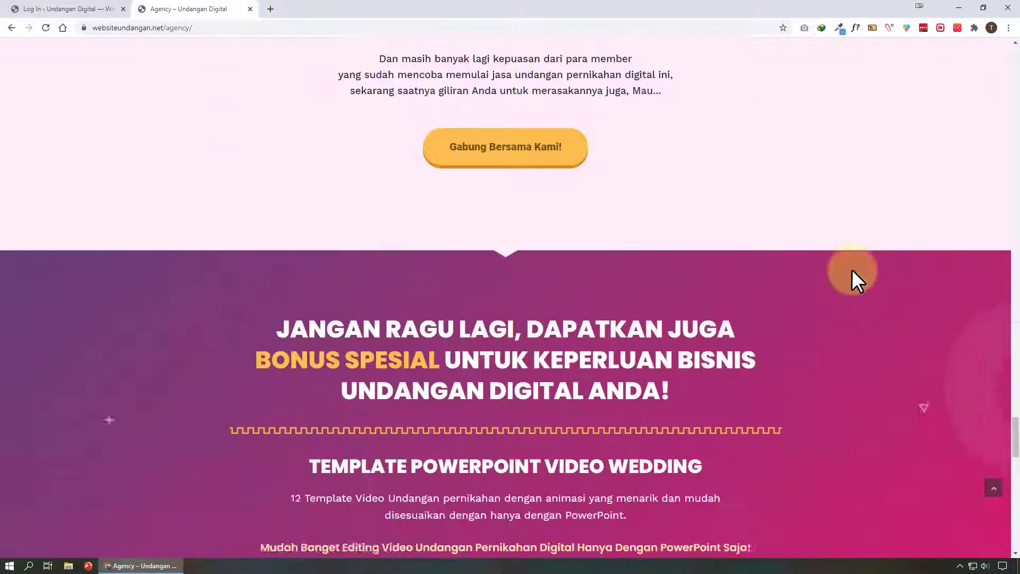
scroll(852, 269, down, 6)
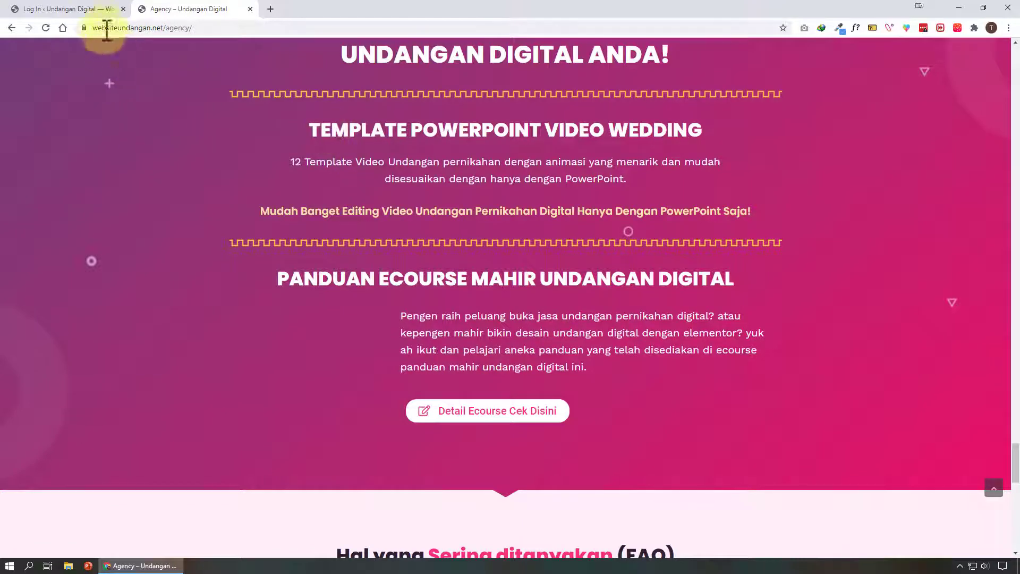
Step: Reload the agency page, watch the second template video full screen, then open the ecourse details
click(44, 27)
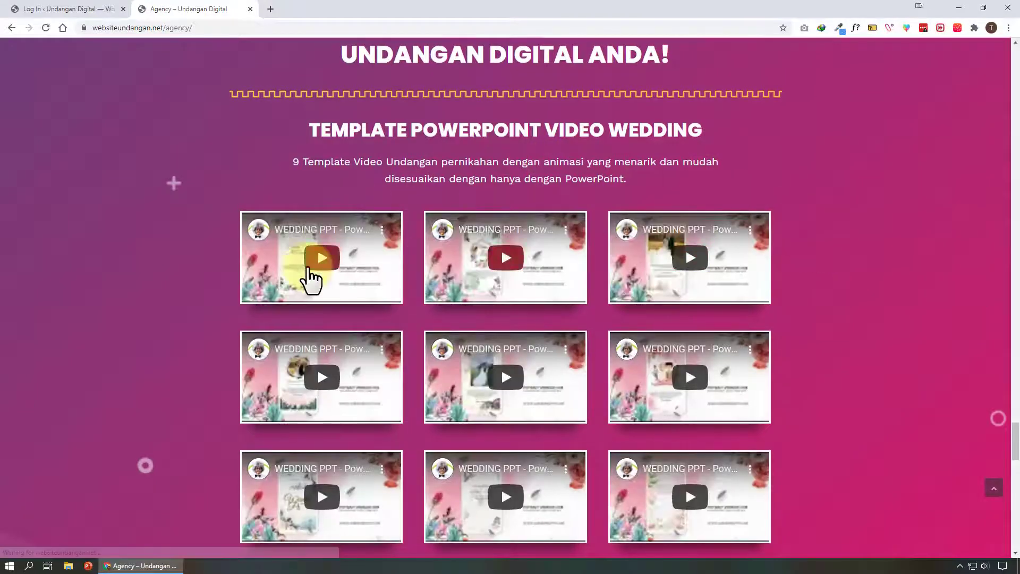
scroll(686, 281, down, 2)
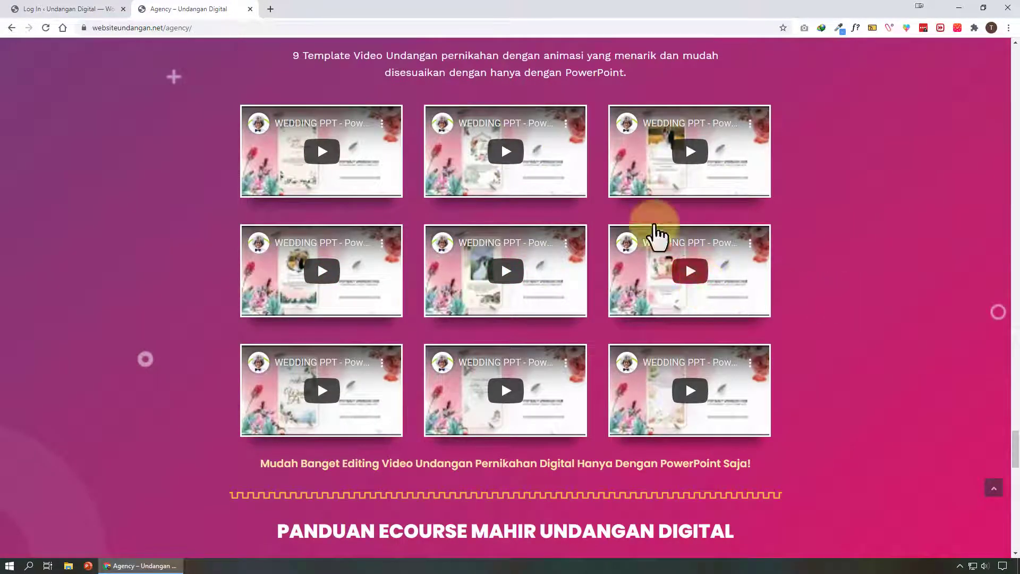
click(534, 160)
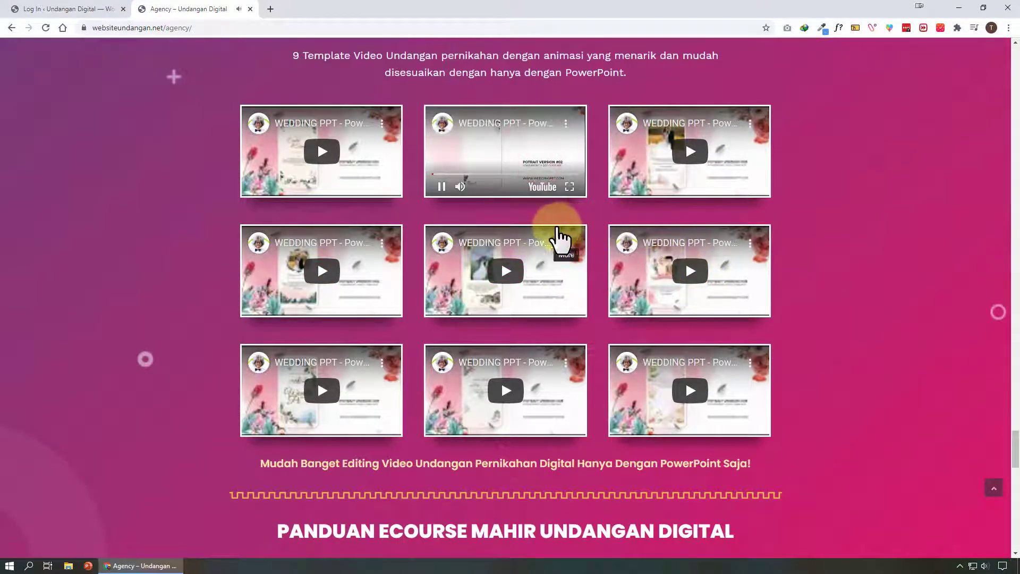
scroll(866, 273, up, 1)
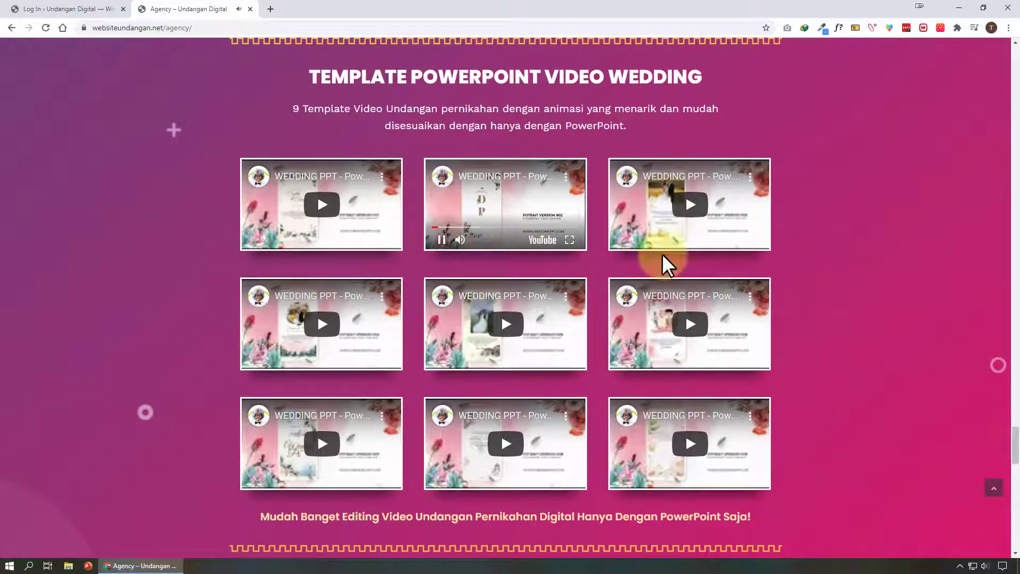
click(569, 241)
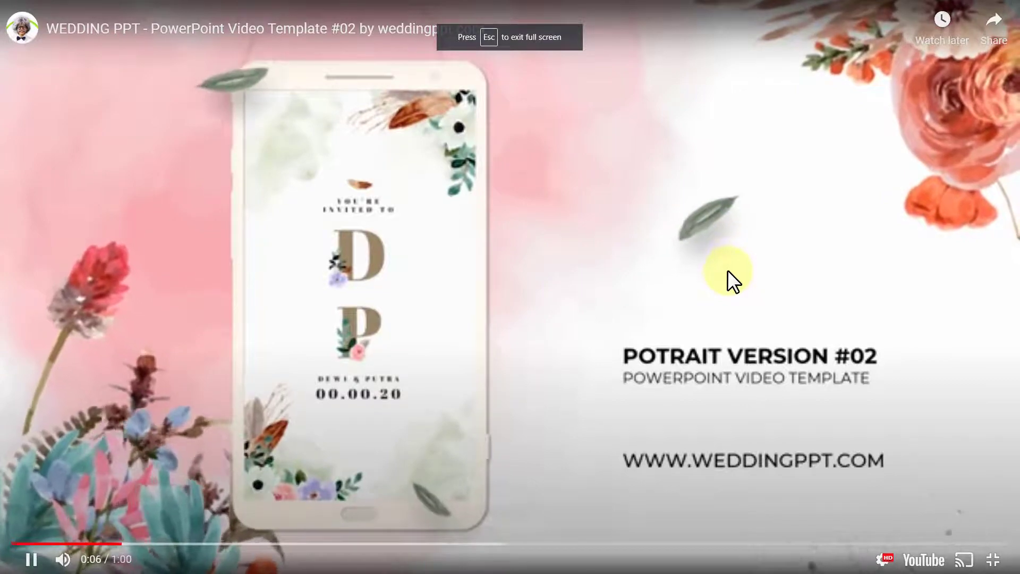
key(Escape)
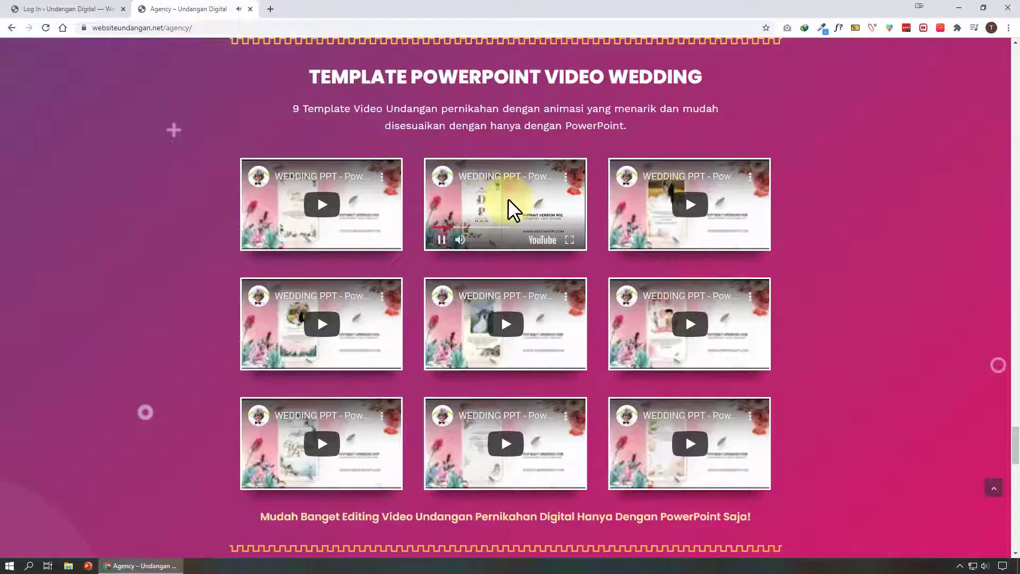
scroll(882, 268, down, 7)
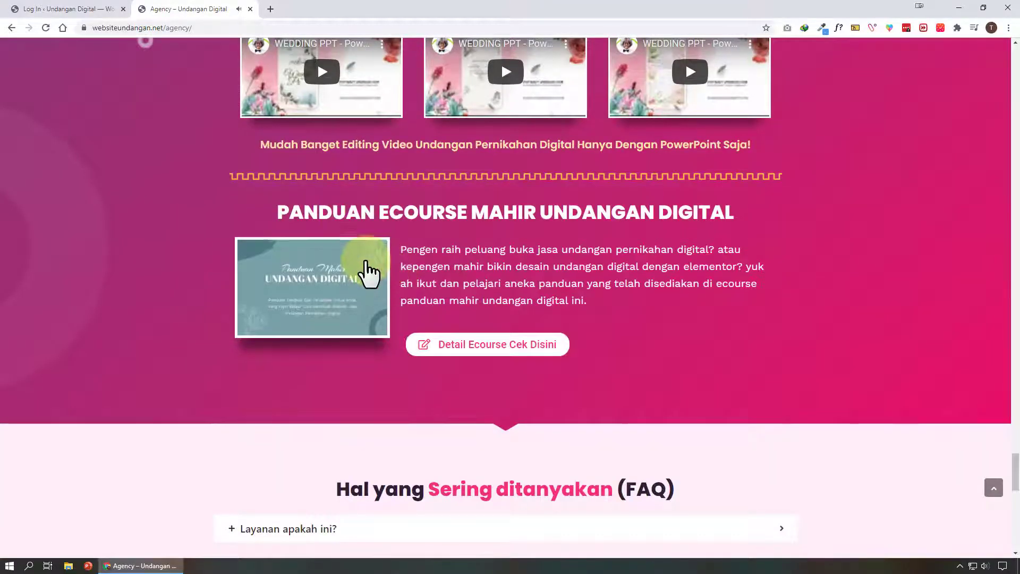
click(467, 346)
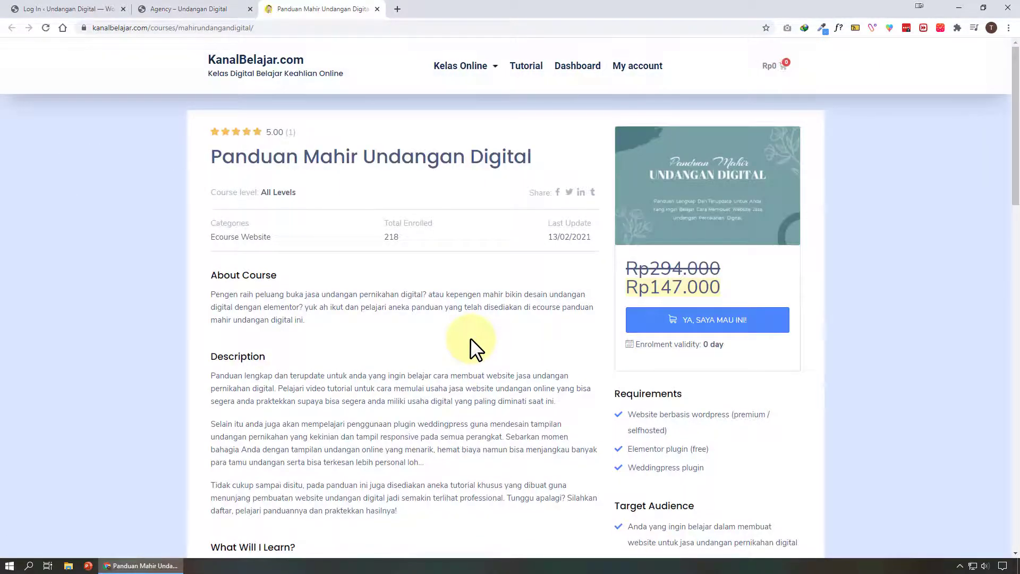
Step: Expand and collapse the Hal Pertama Yang Harus Disiapkan and Panduan Penggunaan Weddingpress course topics
click(191, 8)
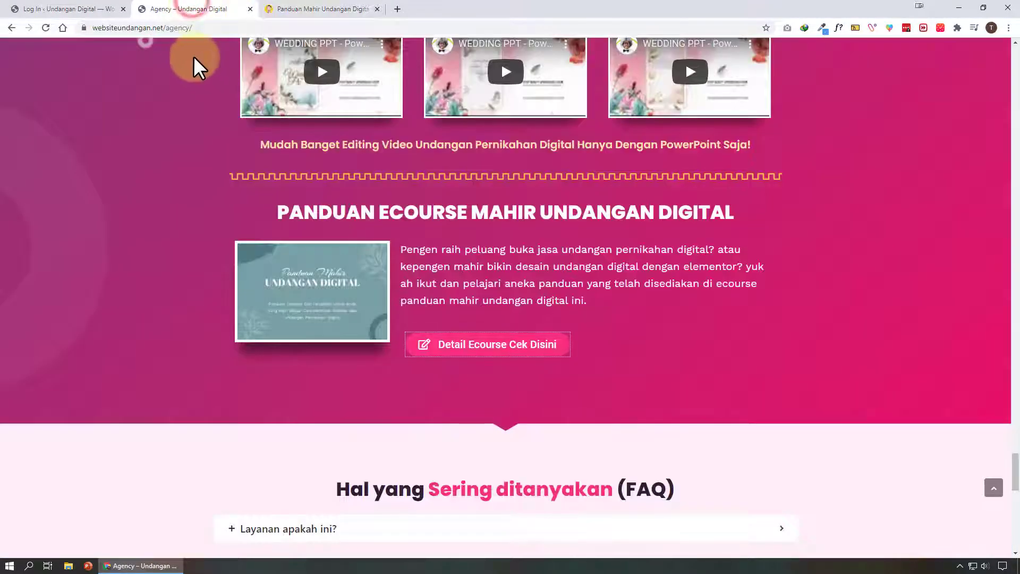
click(305, 9)
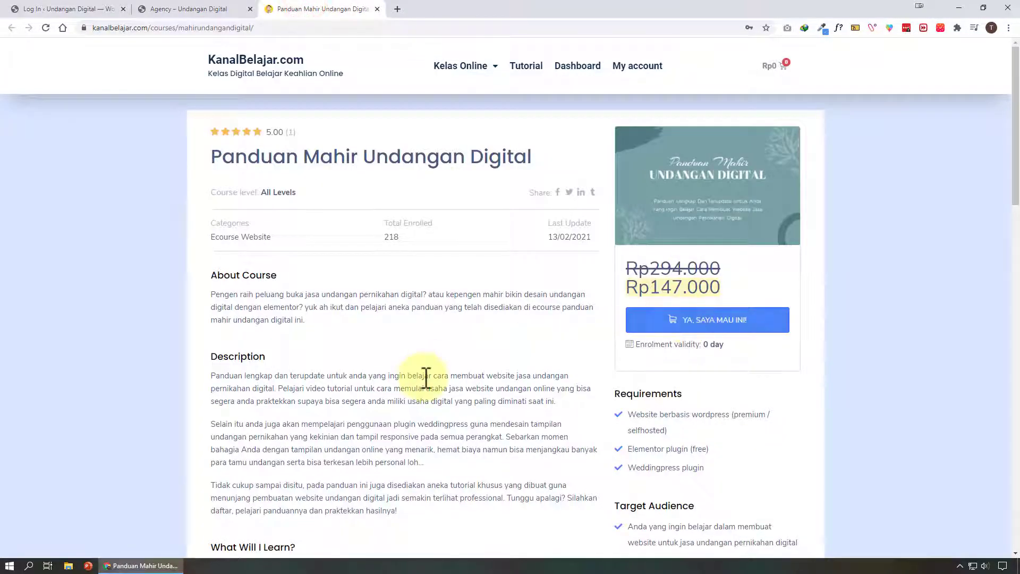
scroll(426, 375, down, 2)
scroll(425, 375, down, 1)
scroll(425, 375, down, 4)
scroll(426, 375, down, 1)
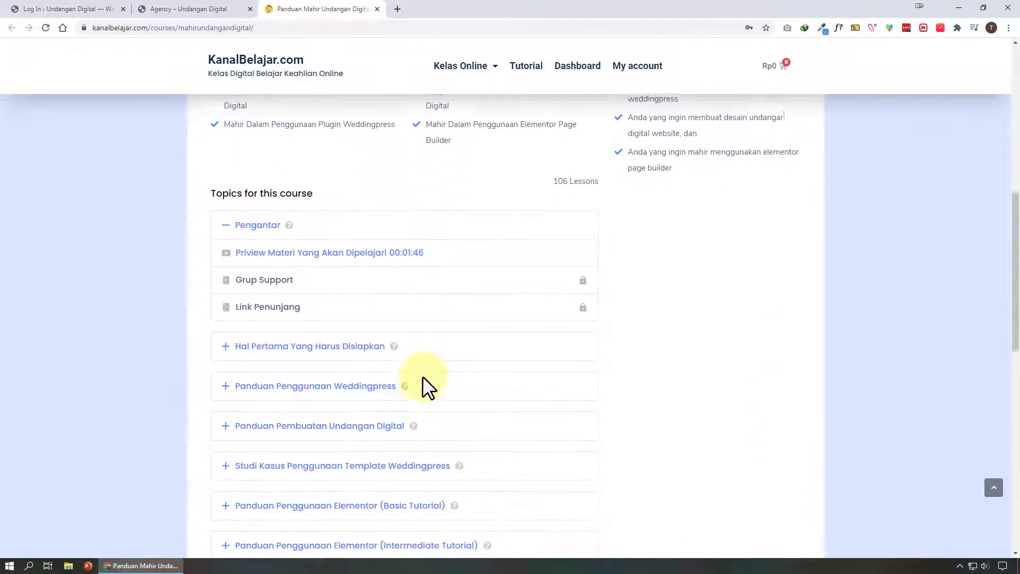
scroll(422, 375, down, 2)
click(441, 240)
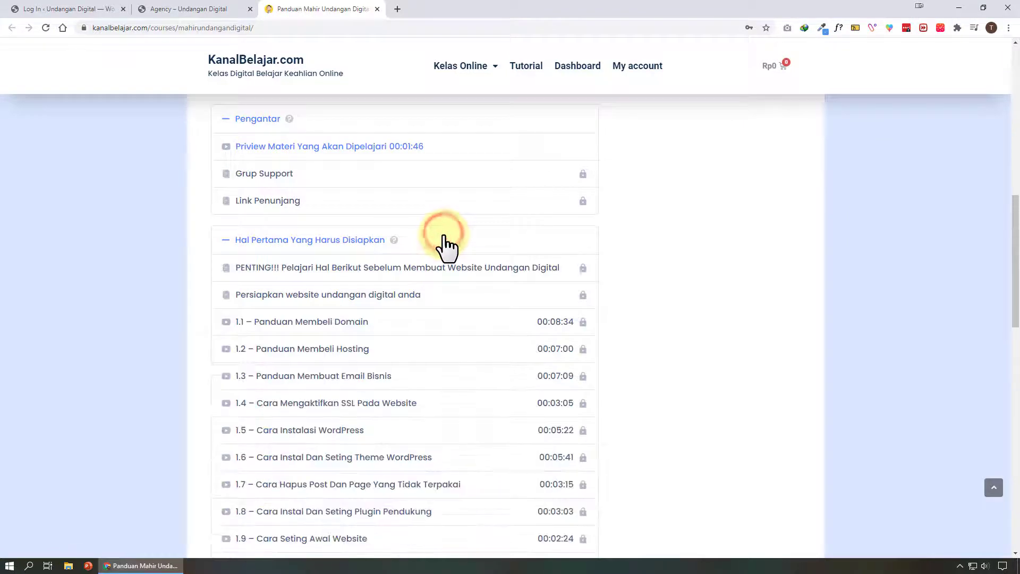
click(444, 236)
click(441, 288)
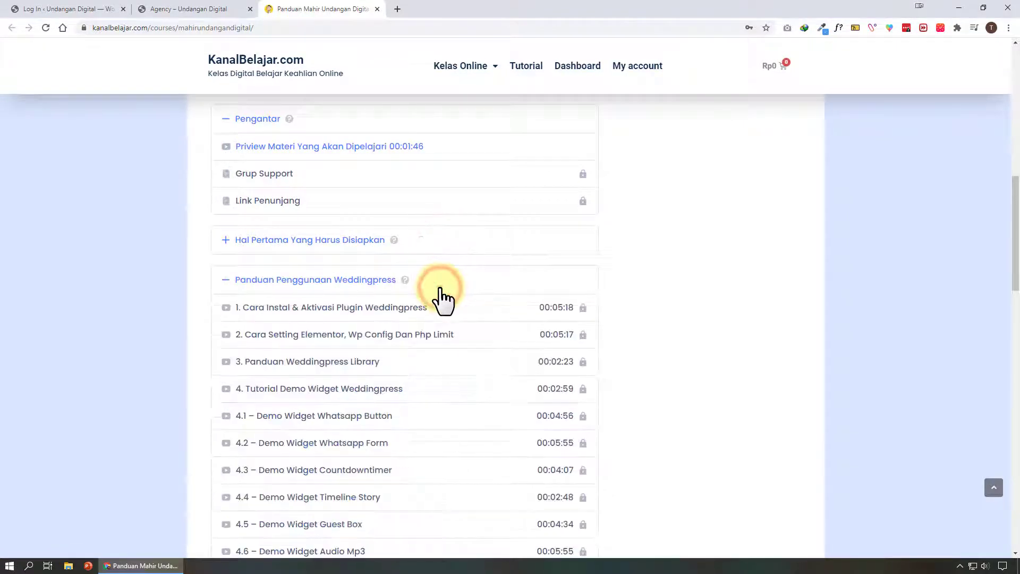
click(440, 288)
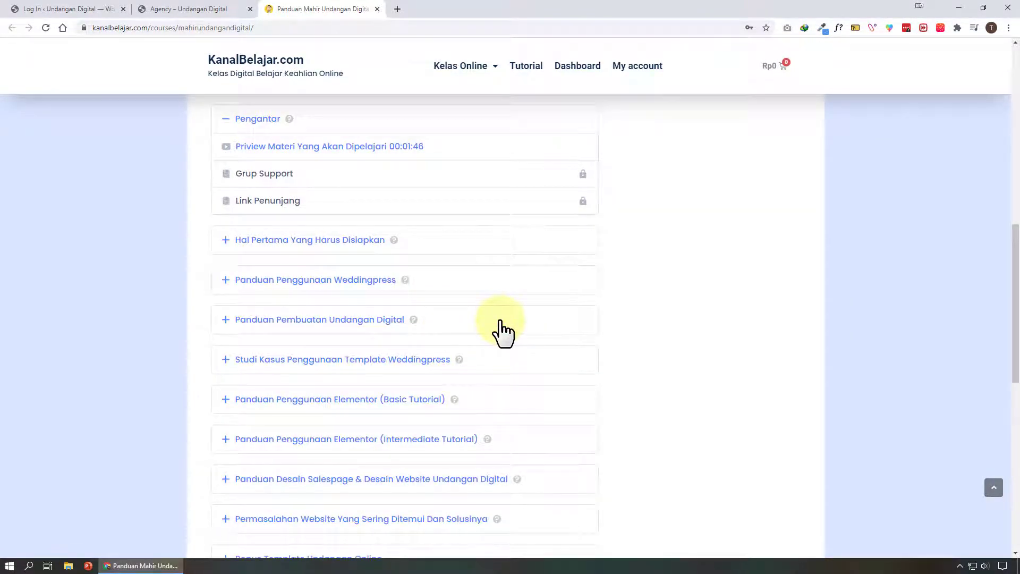
click(216, 10)
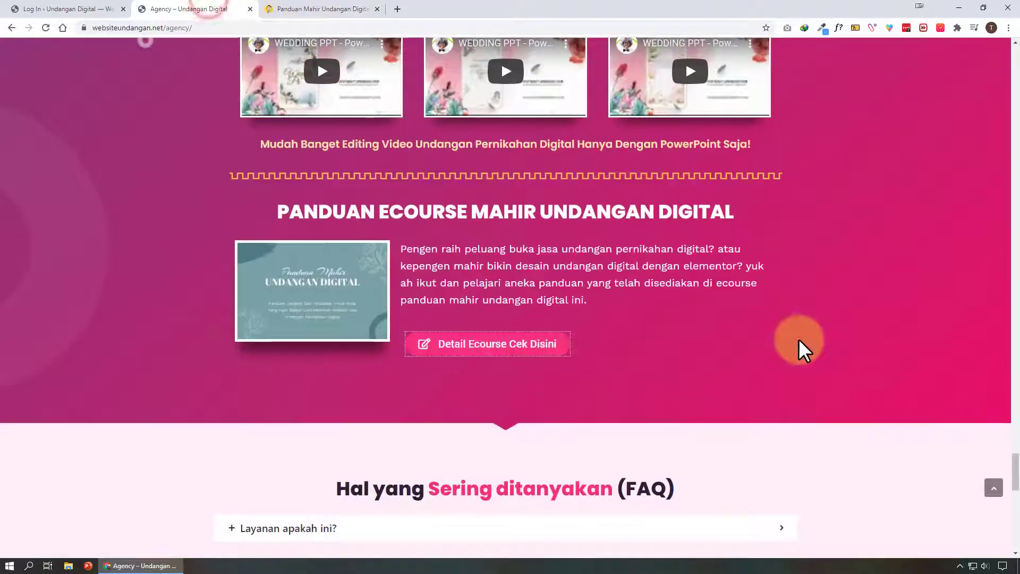
Step: Scroll through the FAQ, testimonials and Rp.299.900 package card, then switch to the login tab
scroll(798, 339, down, 4)
scroll(799, 339, down, 4)
scroll(799, 339, down, 5)
scroll(799, 339, up, 1)
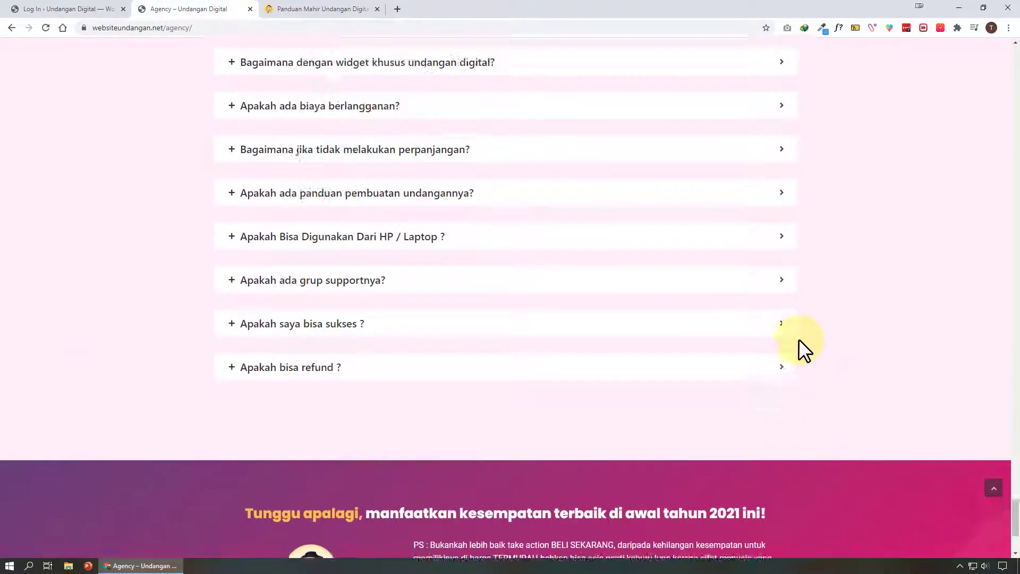
scroll(798, 339, up, 5)
scroll(806, 335, up, 8)
scroll(808, 334, up, 6)
scroll(807, 334, up, 6)
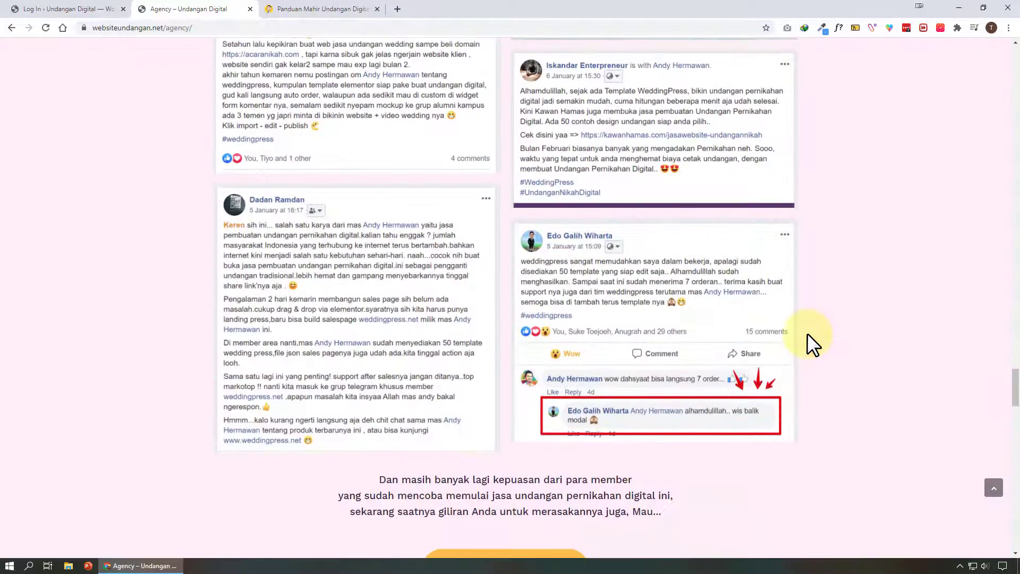
scroll(808, 332, up, 6)
scroll(806, 332, up, 5)
scroll(807, 333, up, 5)
scroll(807, 333, up, 5)
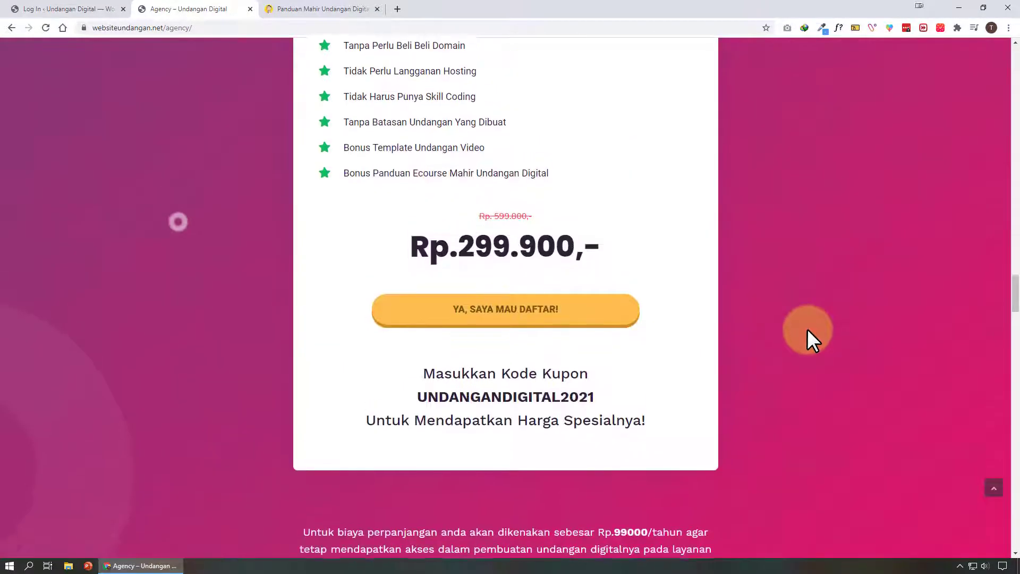
scroll(807, 331, up, 3)
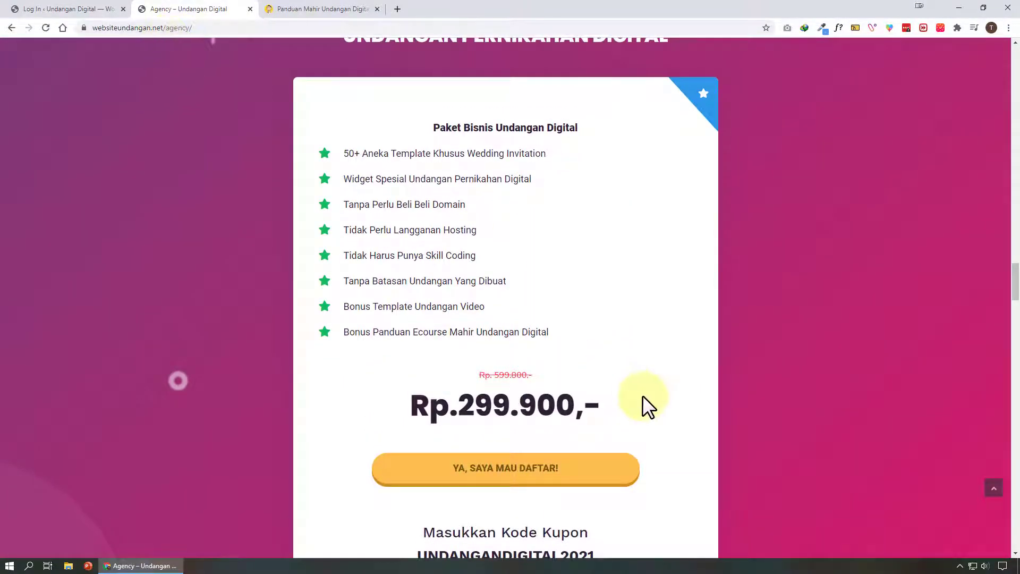
key(ctrl+shift+Tab)
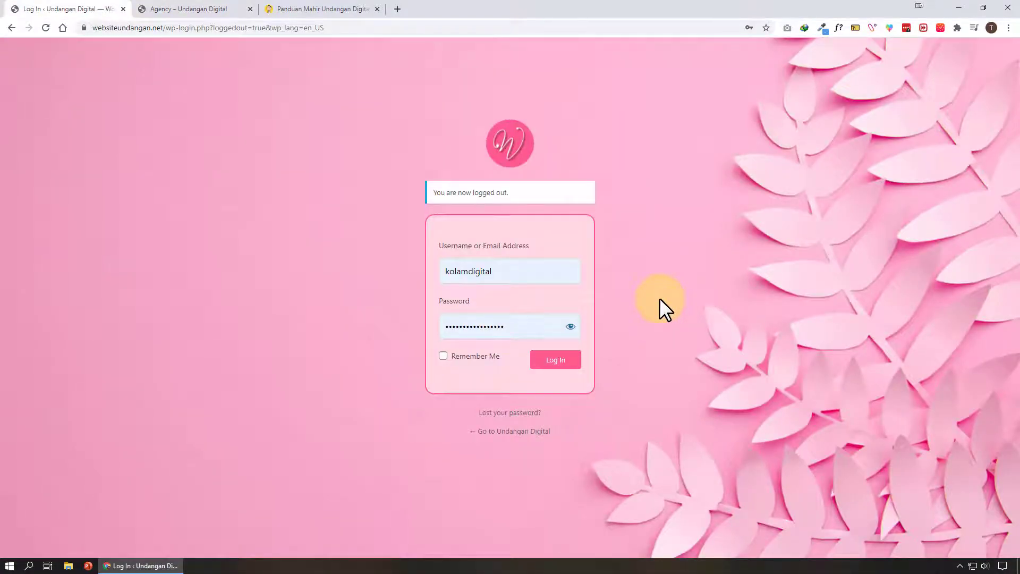
Step: Log in with Remember Me ticked and scroll through the Dashboard's welcome panel and video tutorials
click(492, 359)
click(547, 367)
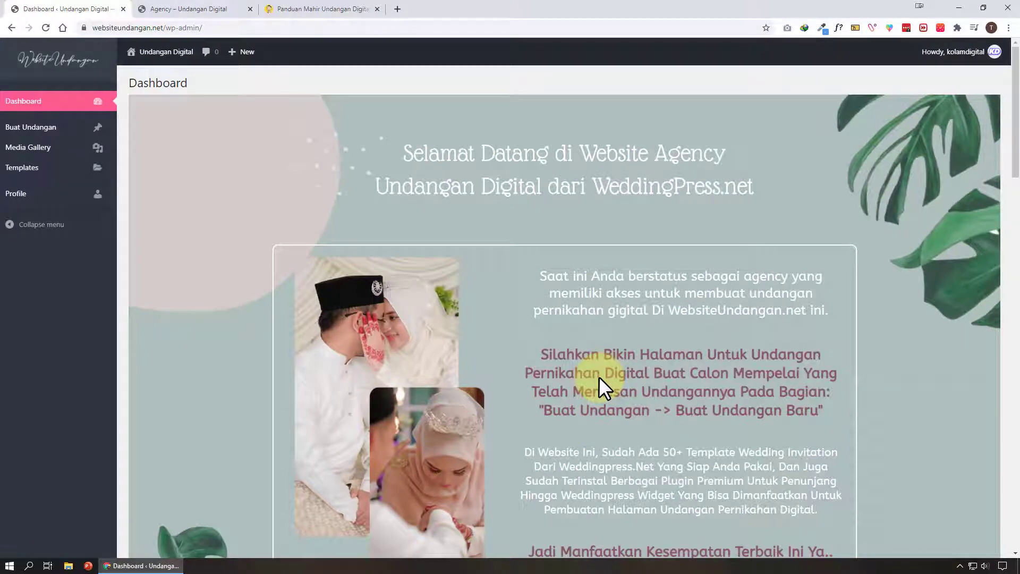
scroll(658, 266, down, 7)
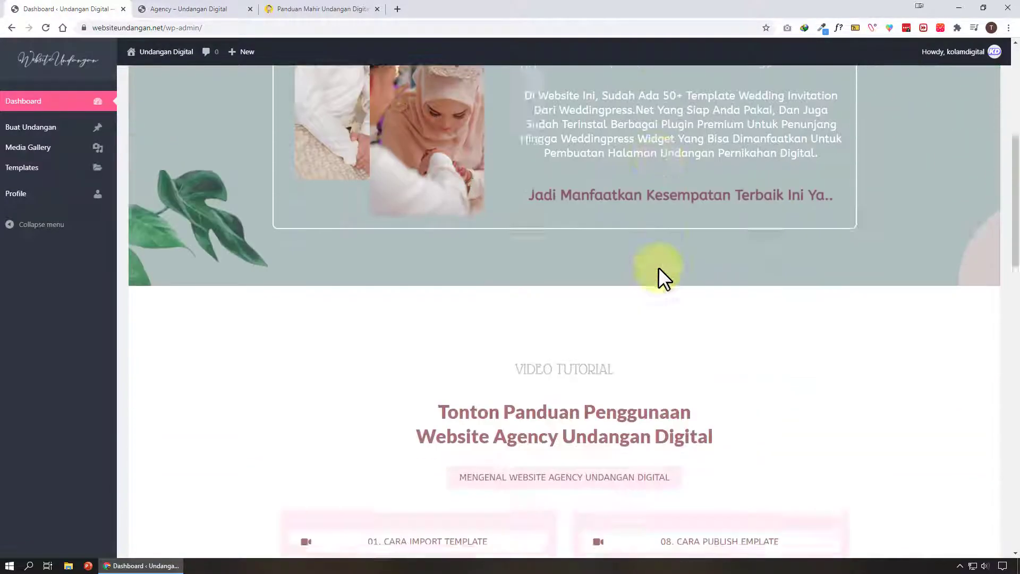
scroll(658, 267, down, 4)
scroll(825, 357, down, 3)
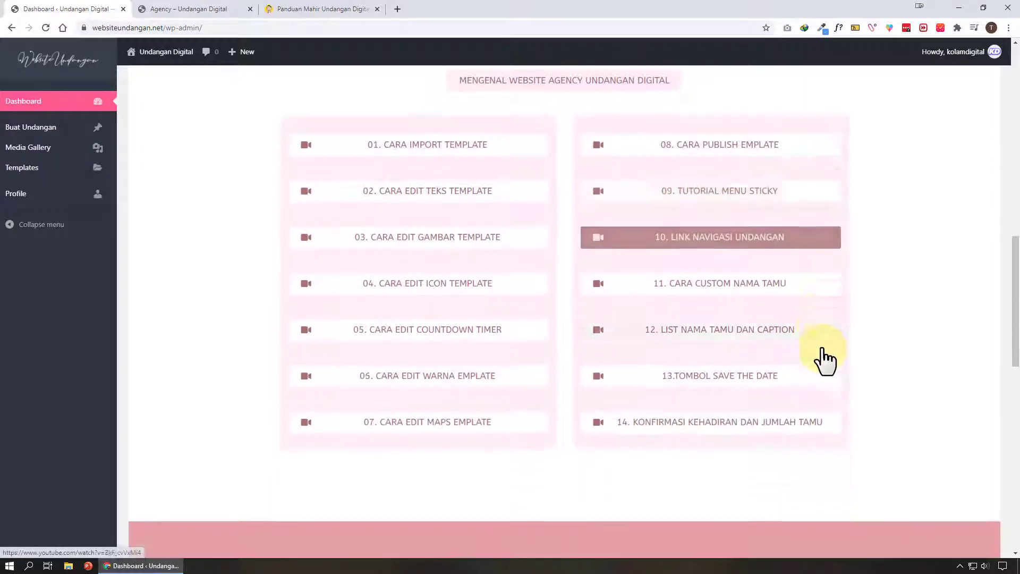
scroll(842, 353, down, 4)
scroll(406, 250, up, 3)
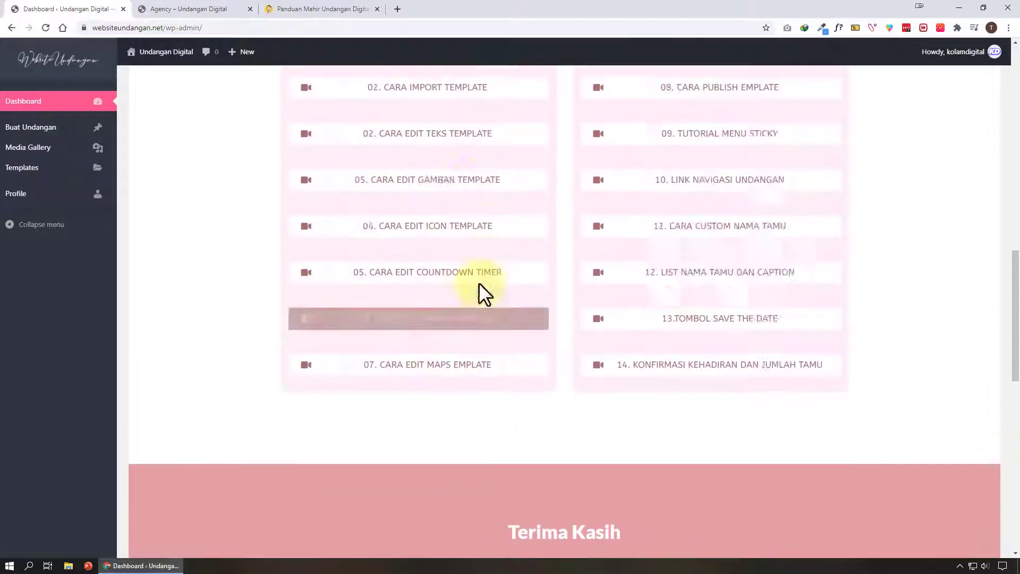
scroll(800, 385, down, 5)
scroll(800, 385, down, 5)
scroll(797, 380, down, 2)
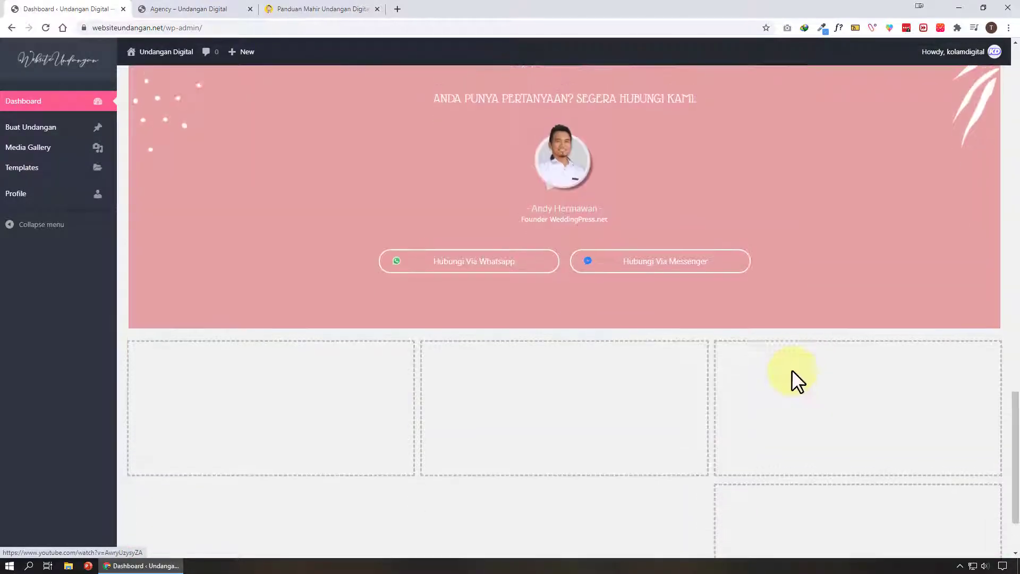
scroll(792, 370, up, 4)
scroll(723, 405, up, 5)
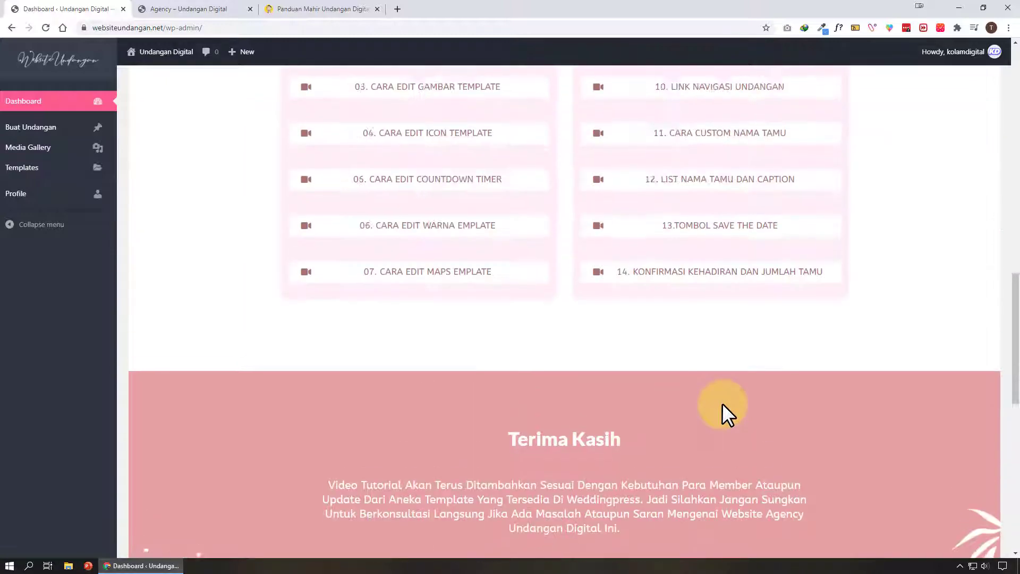
scroll(722, 405, up, 3)
scroll(723, 405, up, 8)
scroll(723, 405, up, 3)
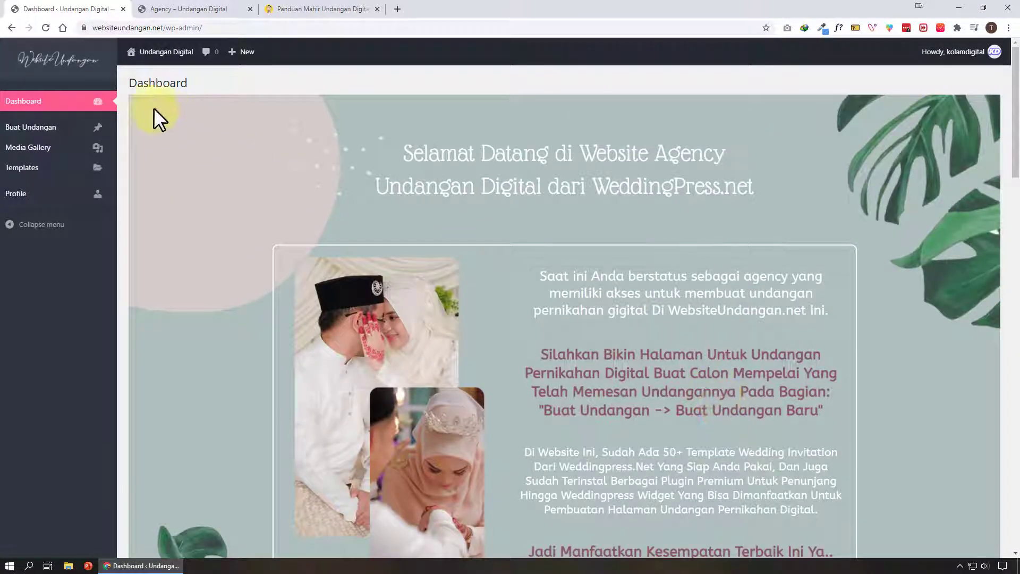
mouse_move(30, 126)
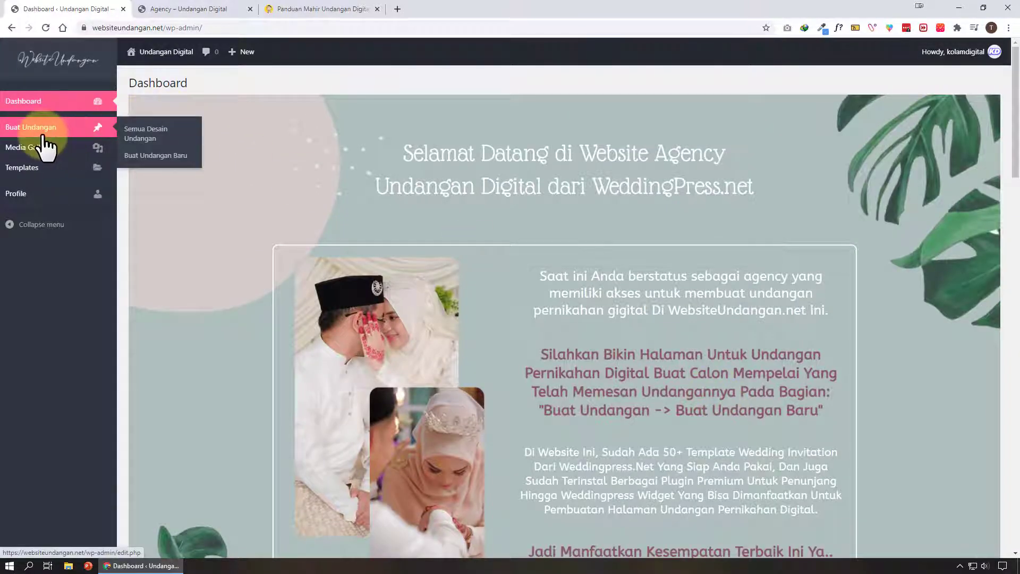
Step: Create a new invitation post and enter its title with the couple's names
click(44, 135)
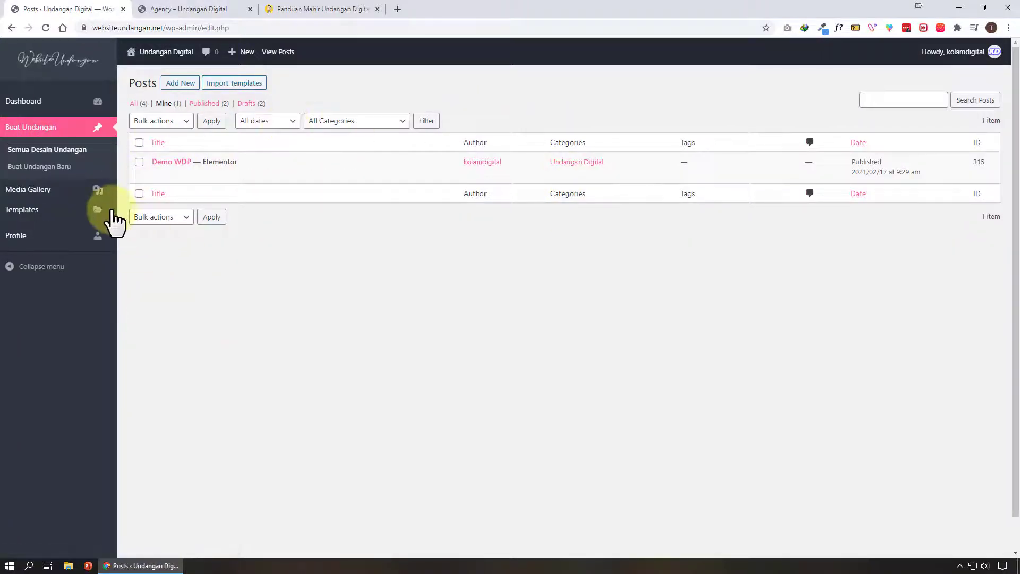
click(76, 168)
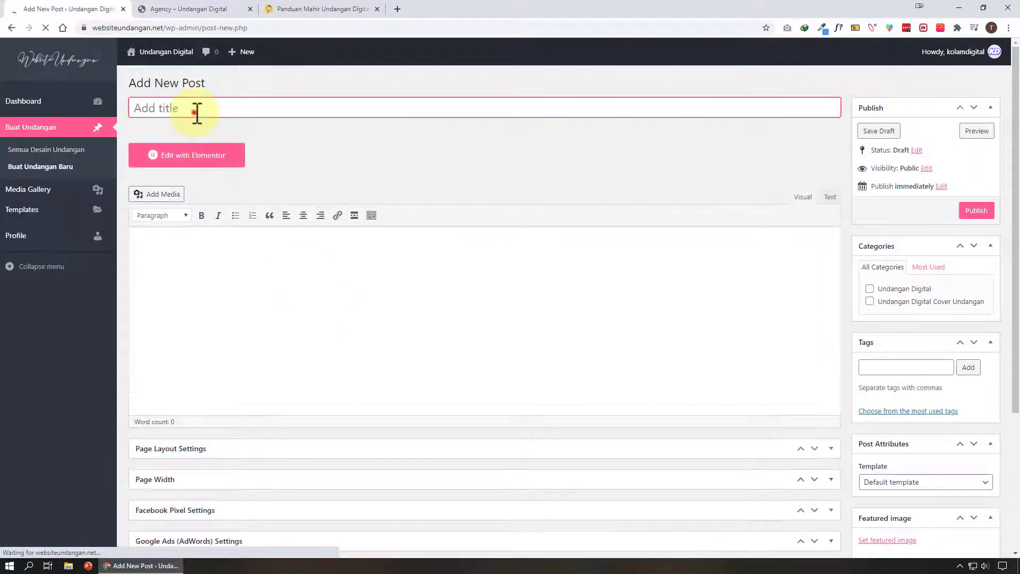
click(196, 112)
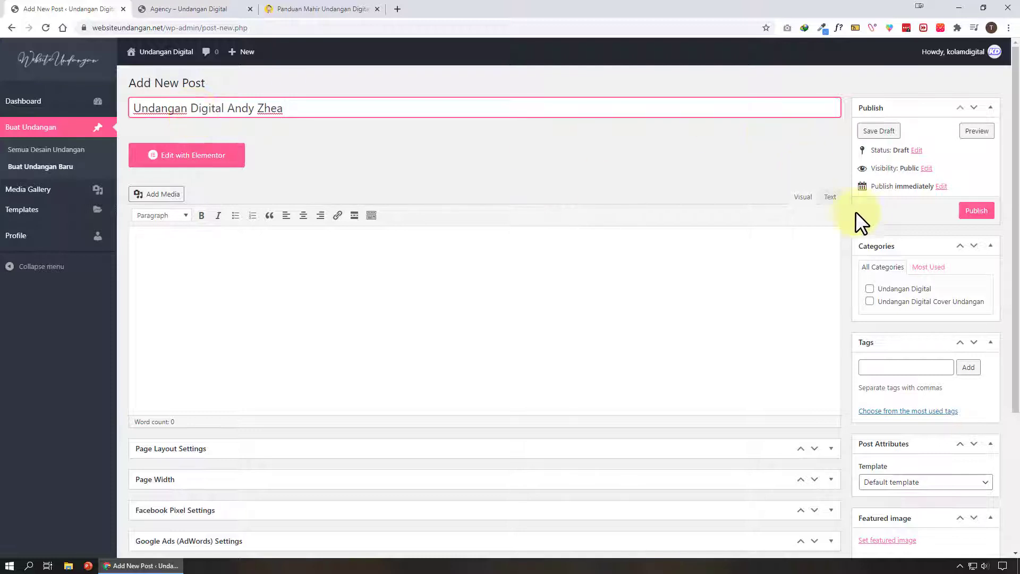
Step: Put the post in the Undangan Digital category with the Elementor Canvas template
click(927, 292)
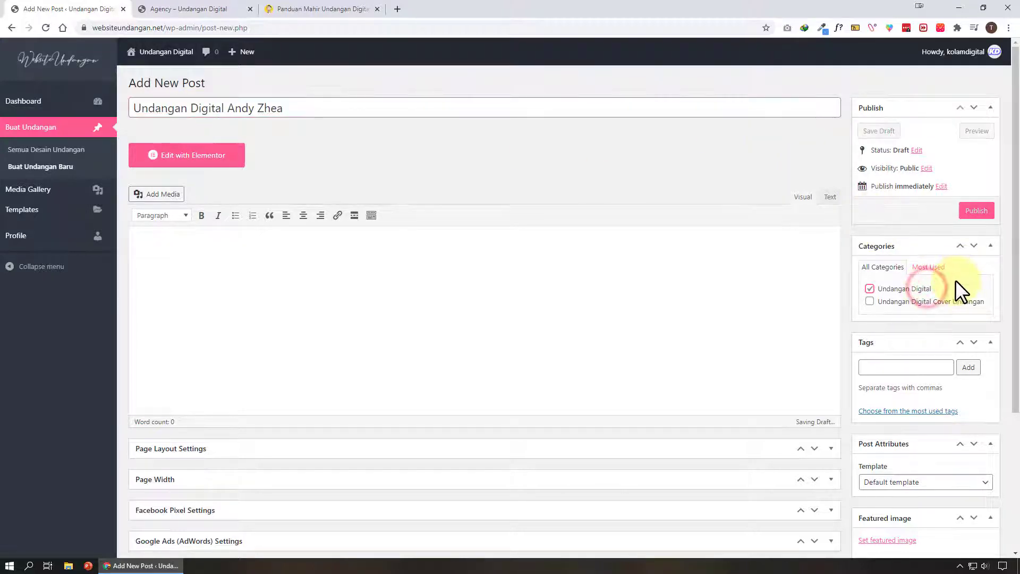
scroll(930, 414, down, 2)
click(931, 375)
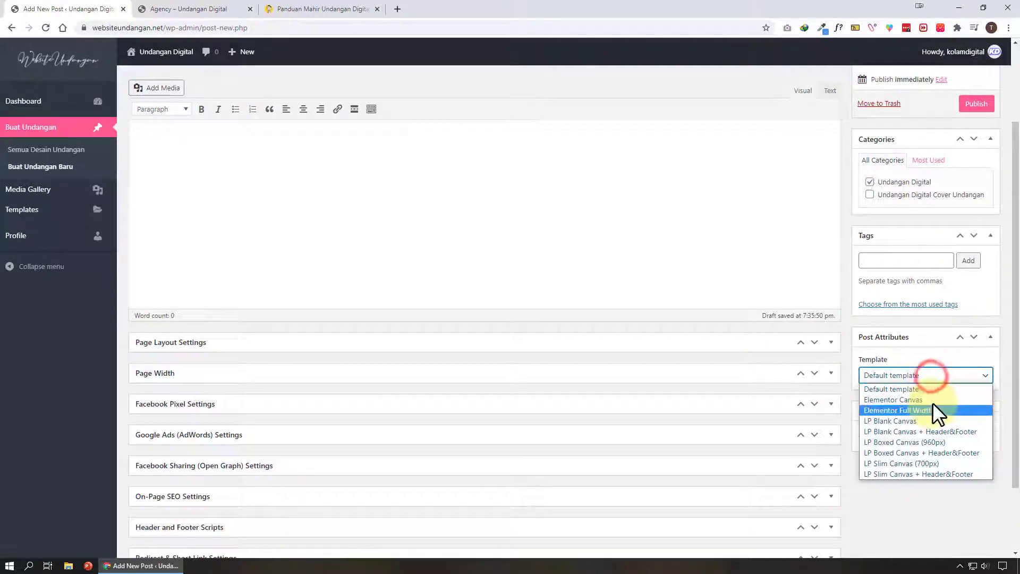
click(933, 401)
scroll(933, 409, up, 2)
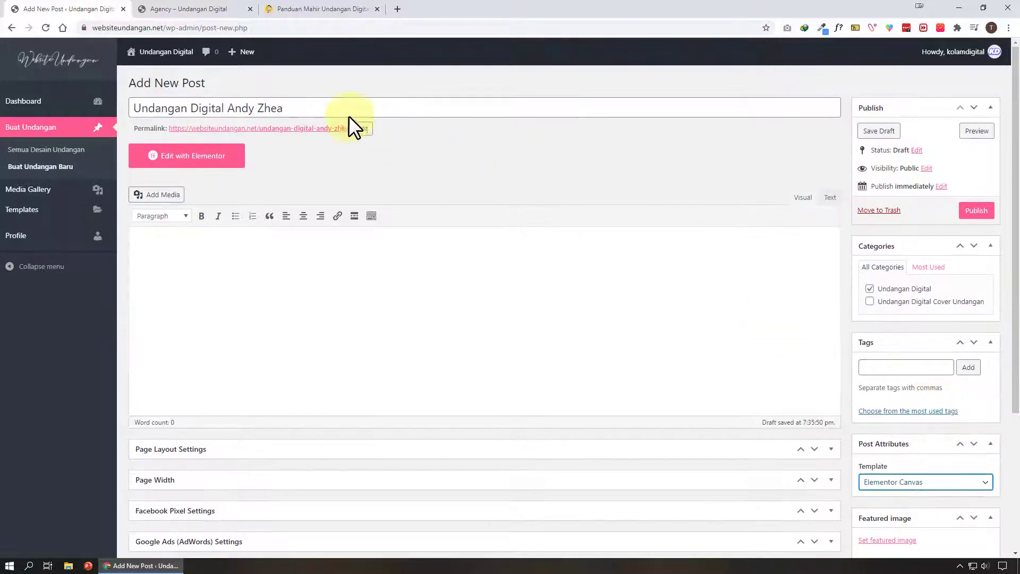
Step: Trim the permalink slug to andyzhea and publish the post
click(363, 129)
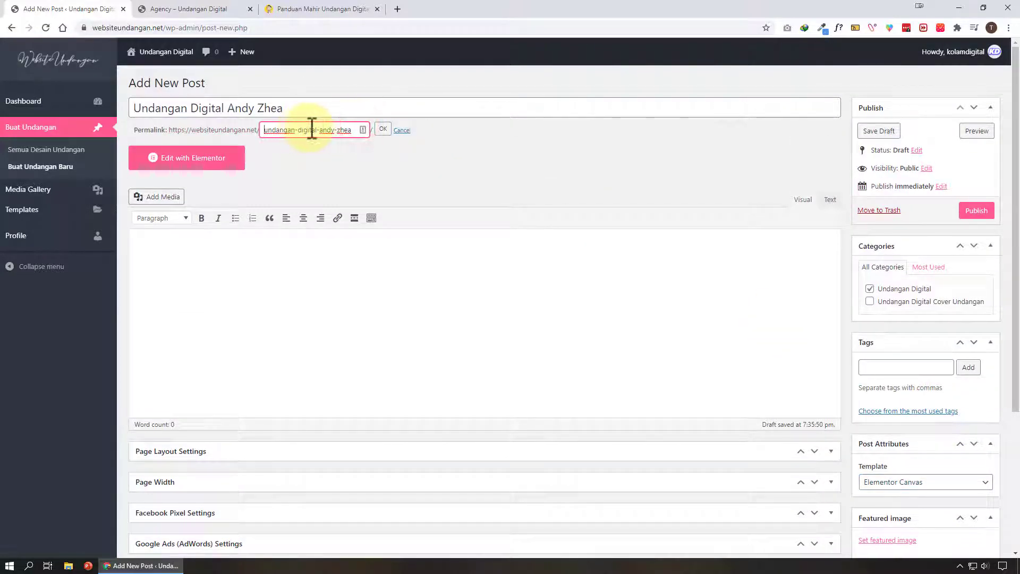
click(320, 127)
key(shift+Home)
key(BackSpace)
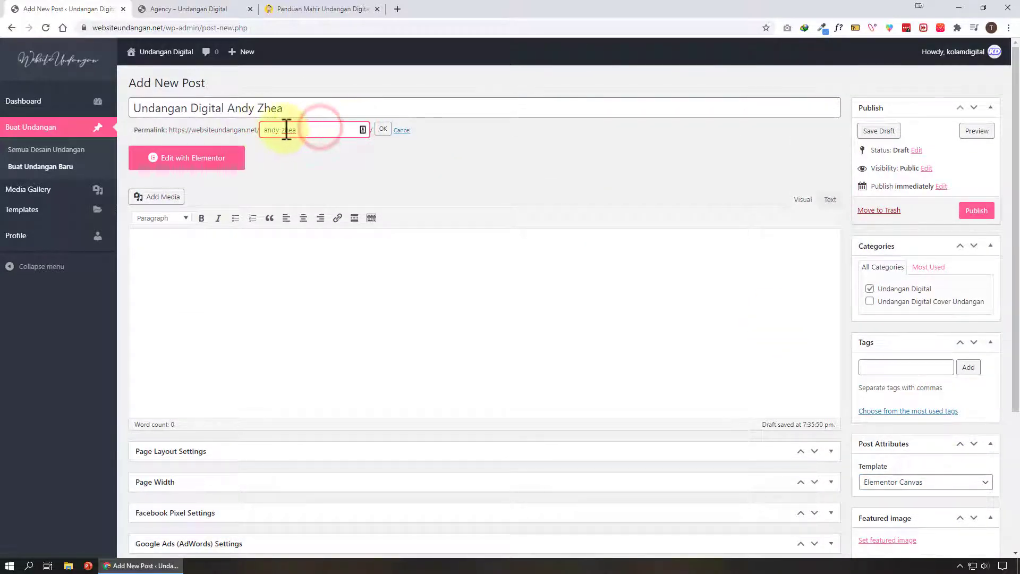
click(282, 129)
key(BackSpace)
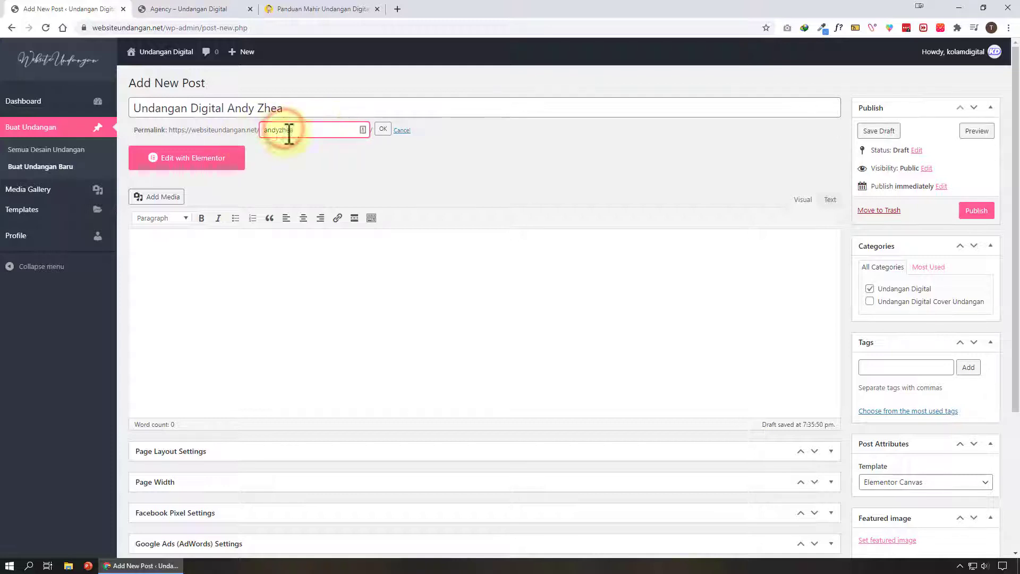
click(383, 129)
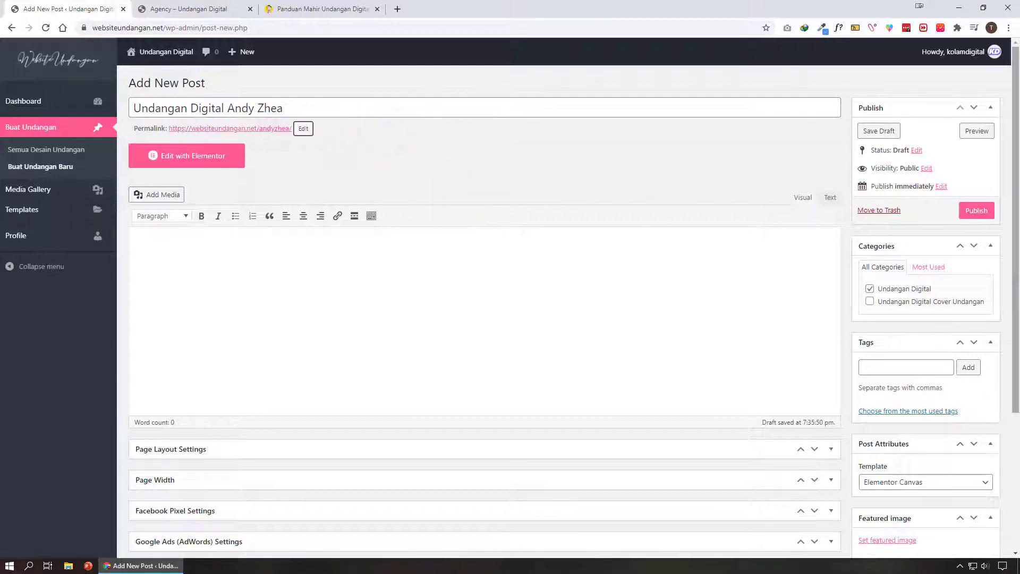
click(975, 212)
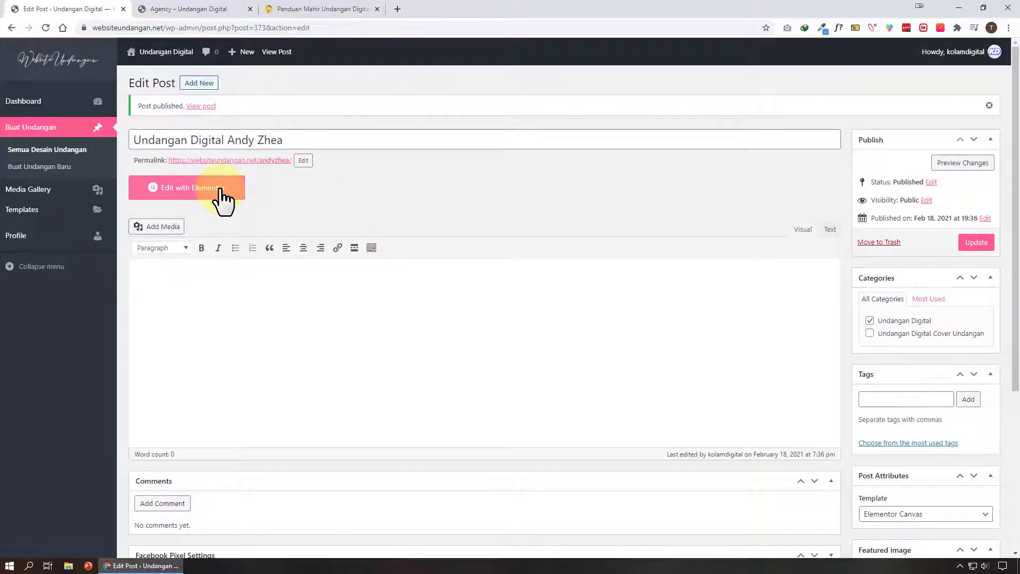
Step: Open the post in Elementor and view the WDP V1 and WDP UPDATE templates in the WeddingPress library
click(220, 190)
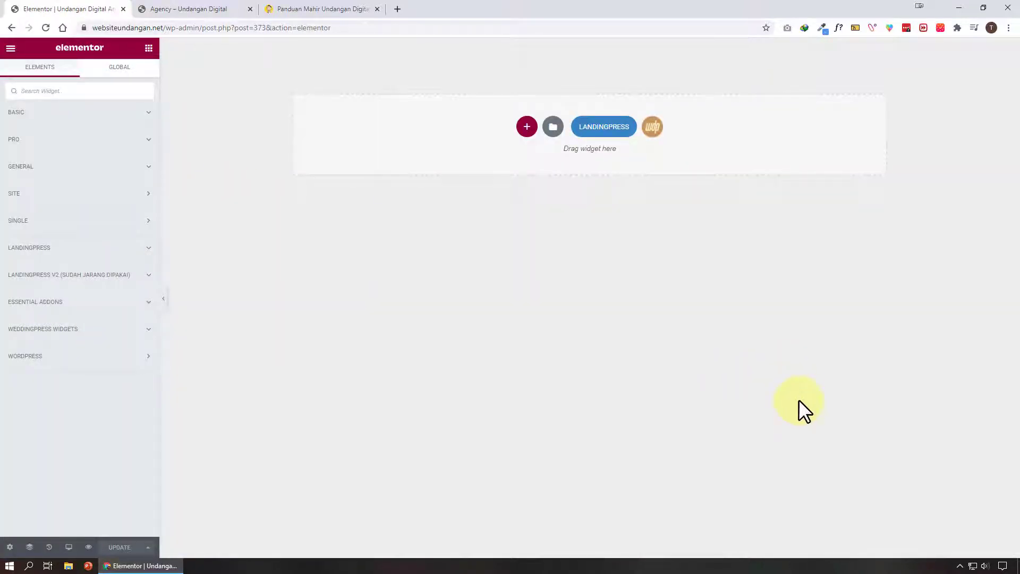
click(656, 134)
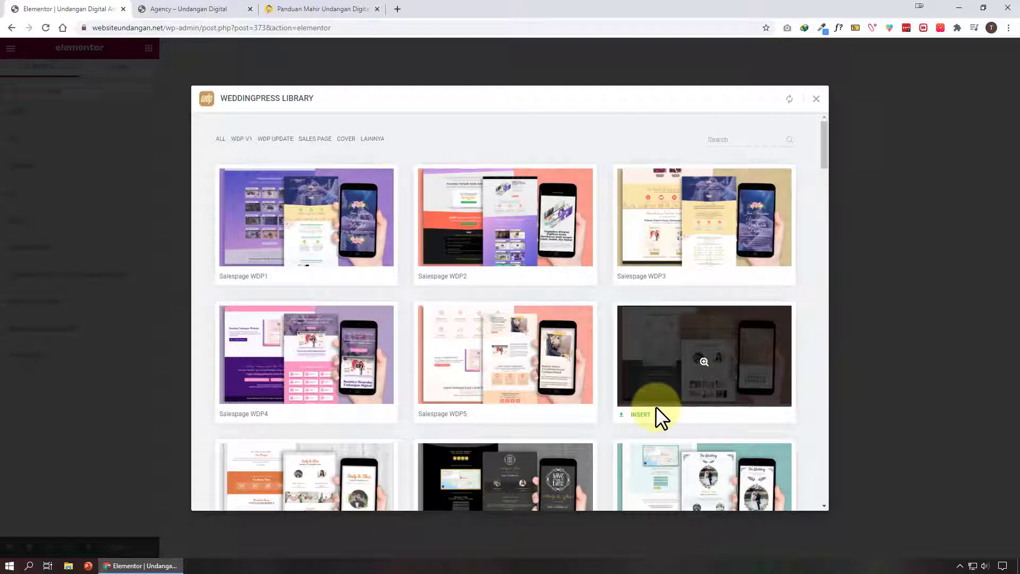
click(244, 140)
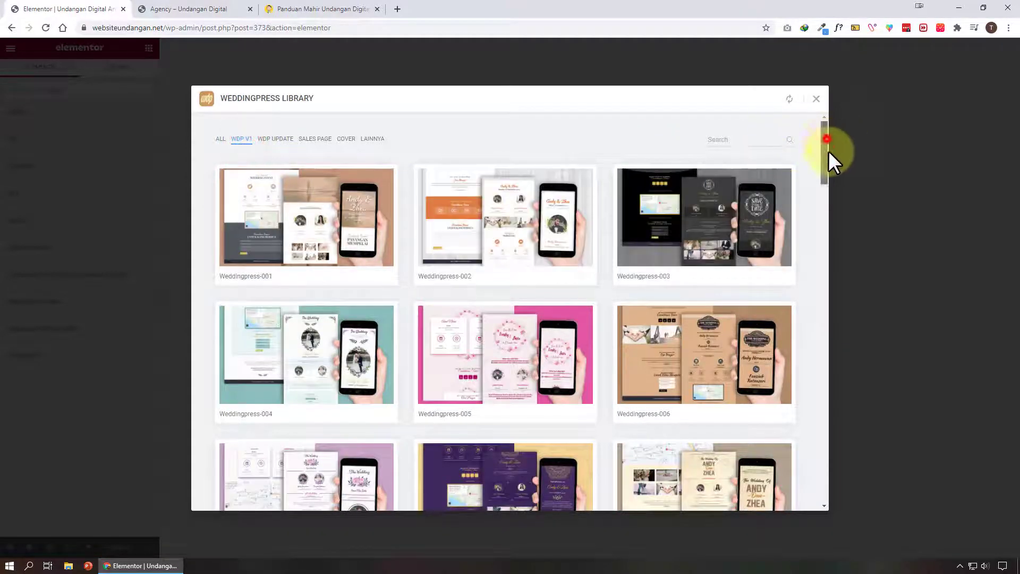
mouse_move(828, 151)
mouse_down()
mouse_move(824, 442)
mouse_move(810, 227)
mouse_move(779, 119)
mouse_up()
click(271, 140)
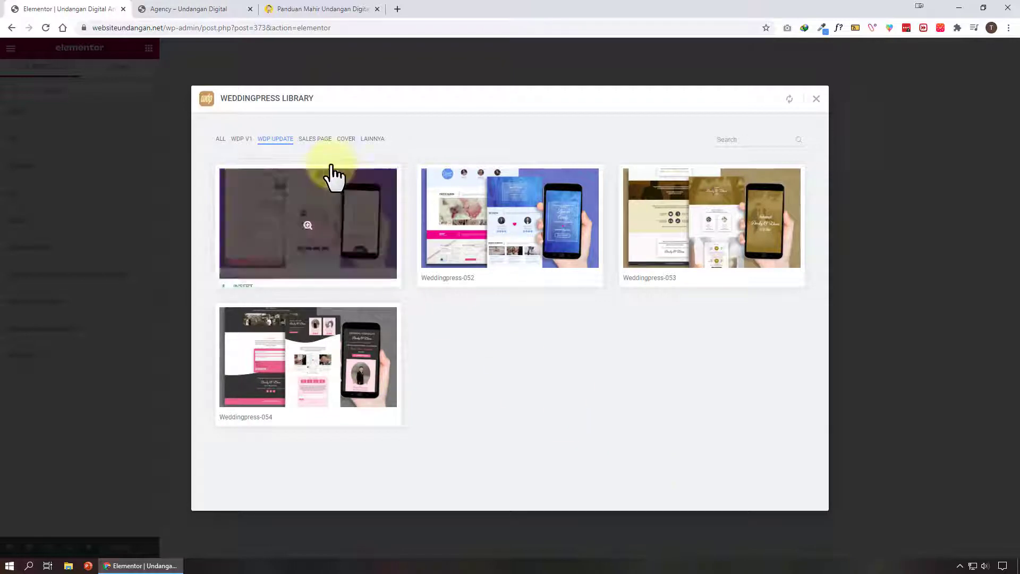
Step: Browse the SALES PAGE, COVER and LAINNYA template categories, ending back on WDP UPDATE
click(320, 139)
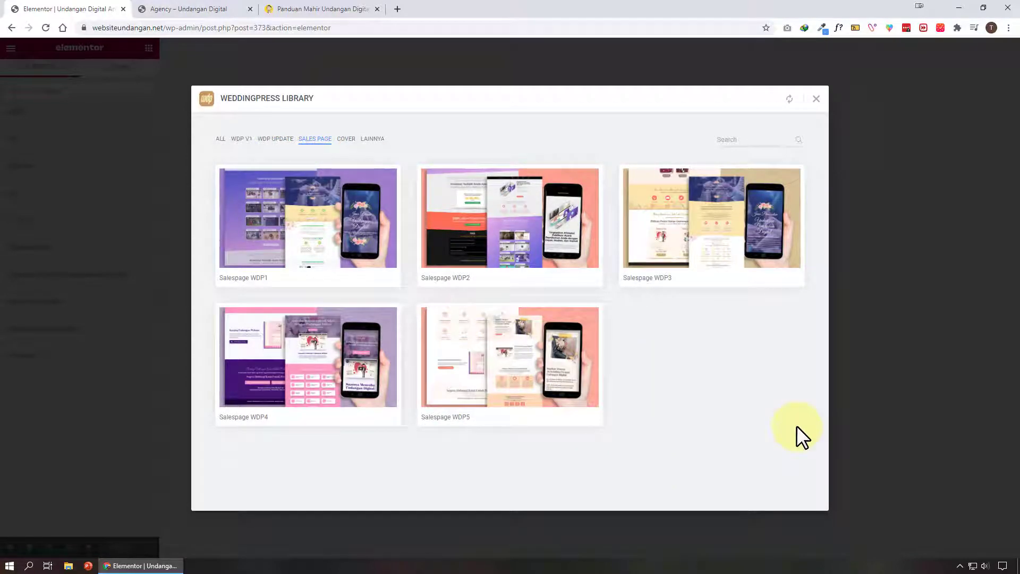
click(346, 138)
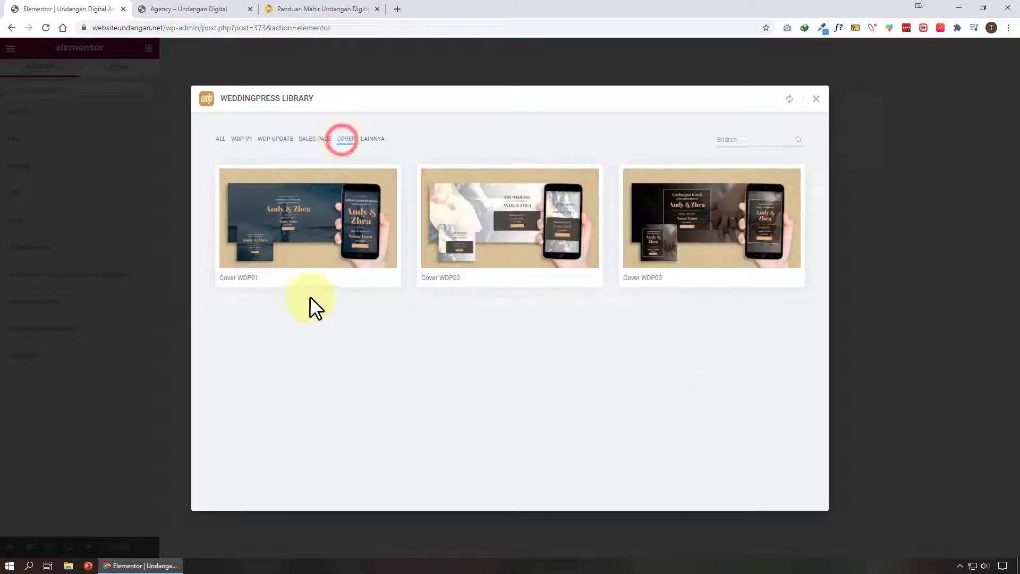
click(373, 139)
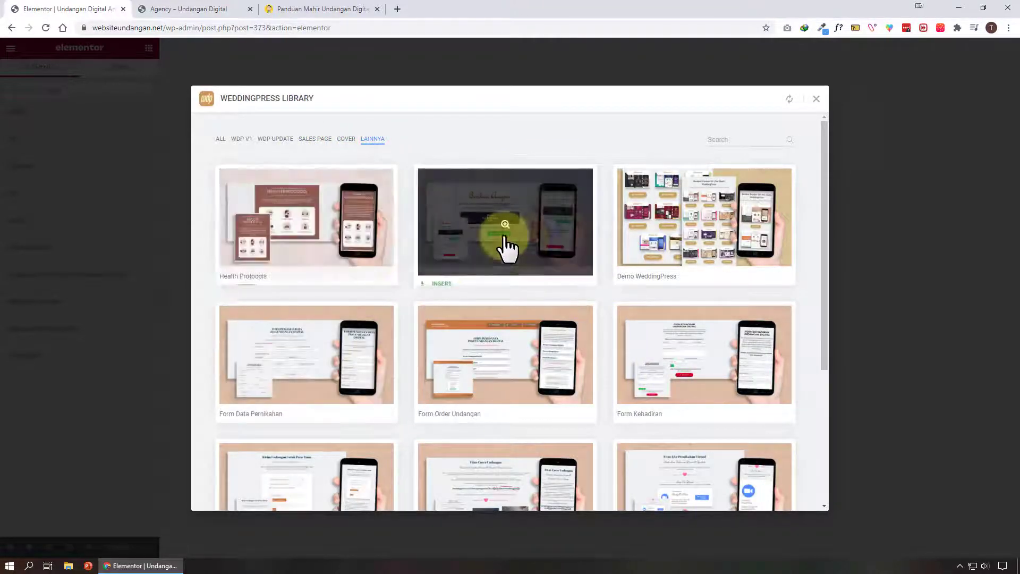
scroll(746, 299, down, 1)
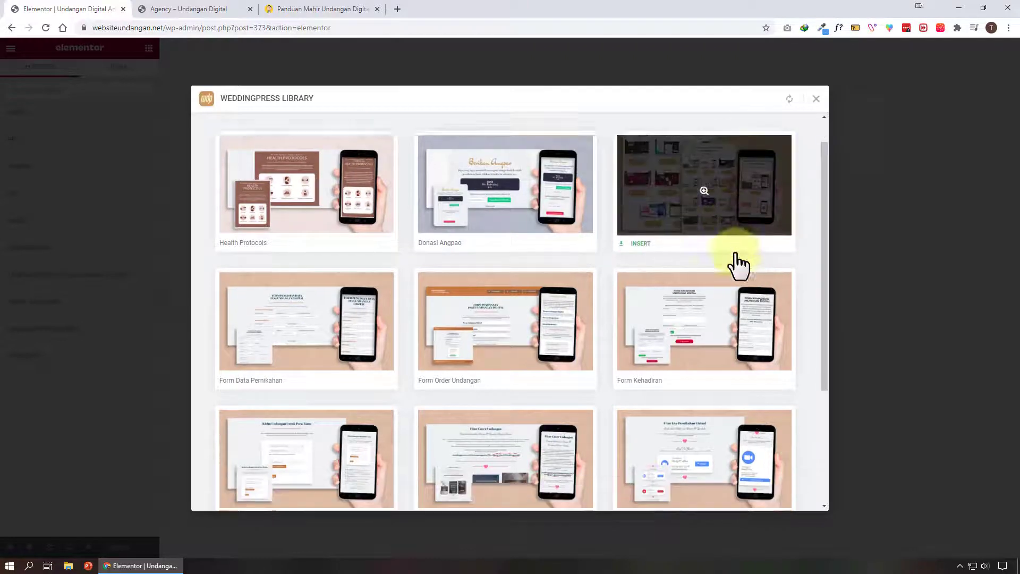
scroll(805, 274, down, 3)
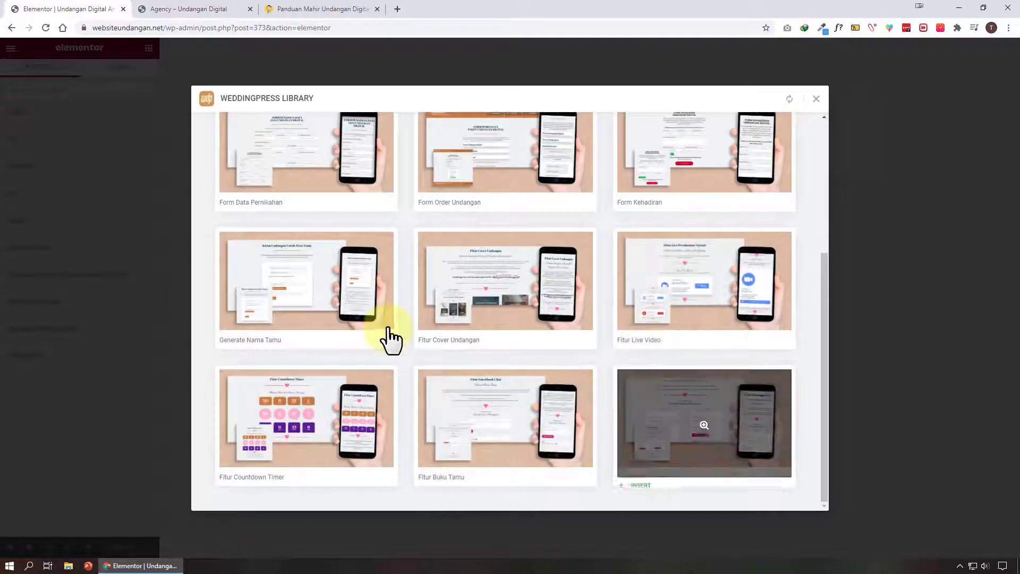
scroll(707, 369, up, 4)
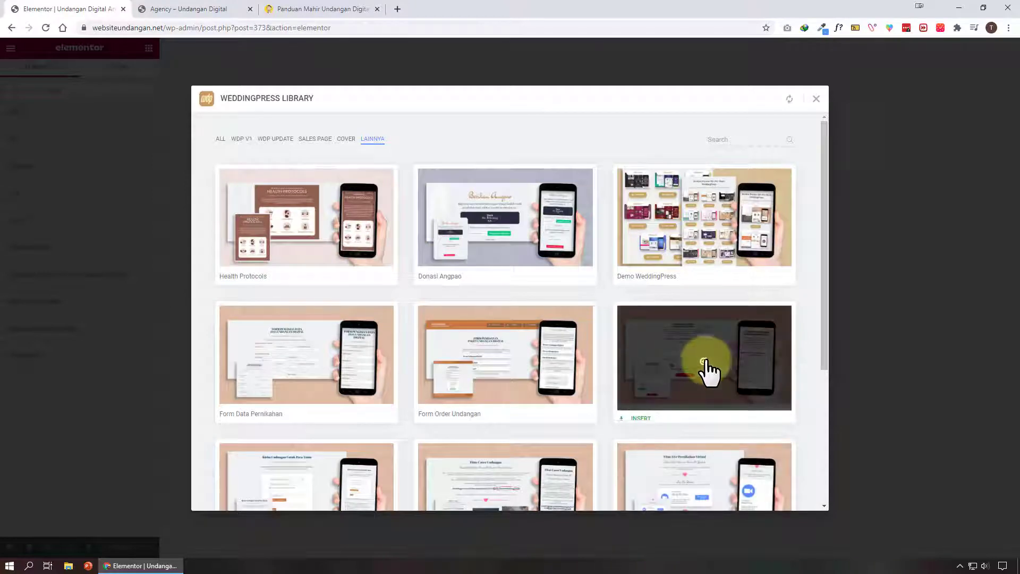
click(275, 138)
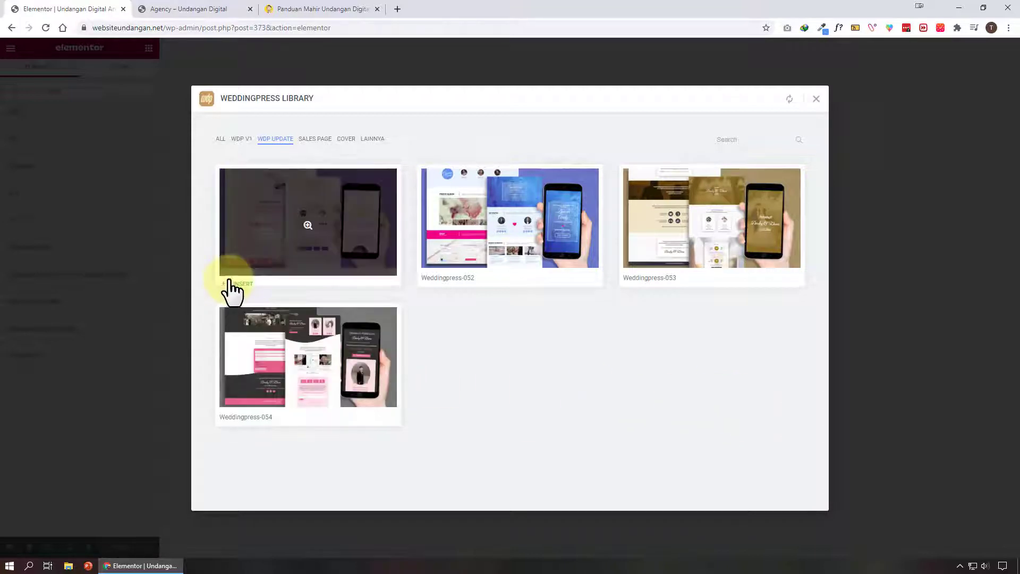
mouse_move(307, 219)
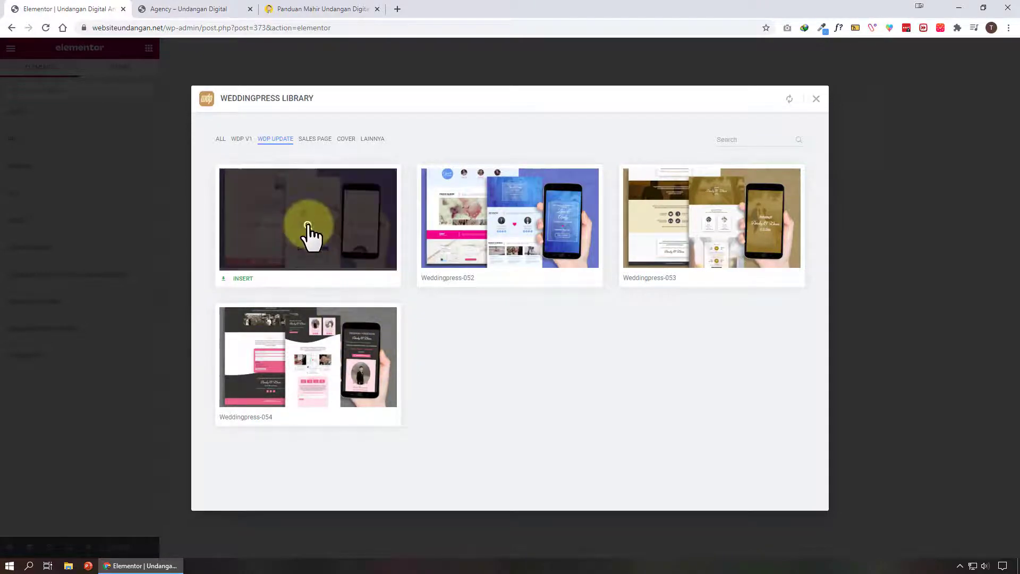
Step: Preview the first WDP UPDATE invitation template, scrolling through its full design
click(307, 225)
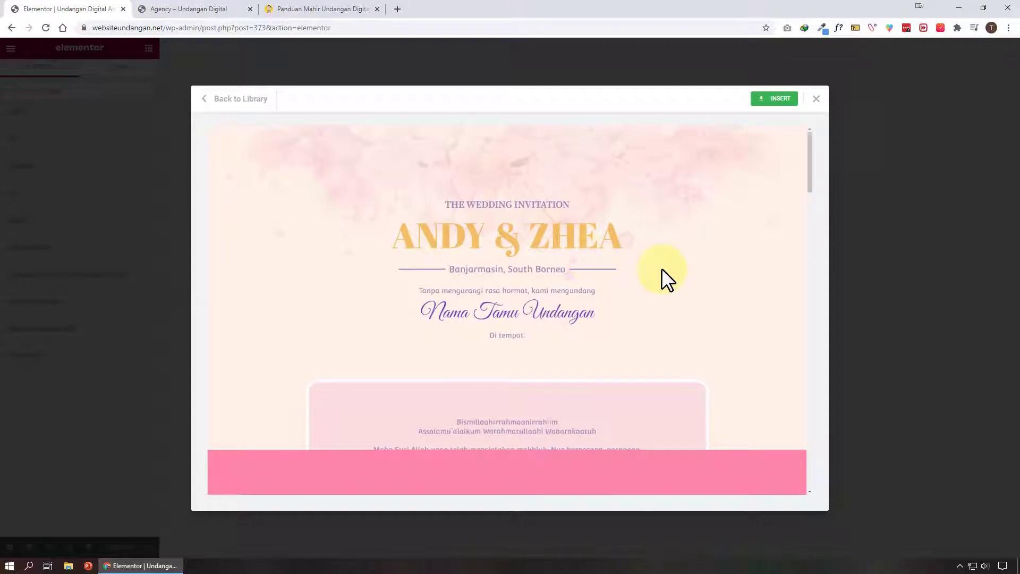
scroll(661, 268, down, 2)
scroll(662, 270, down, 1)
scroll(663, 269, down, 3)
scroll(662, 269, down, 3)
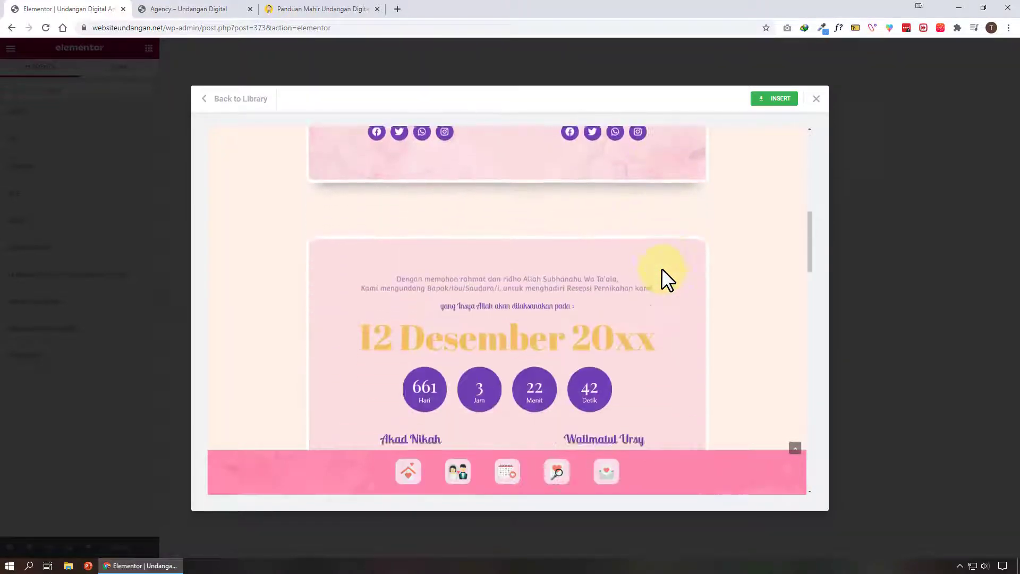
scroll(662, 269, down, 1)
scroll(662, 268, down, 3)
scroll(662, 268, down, 3)
scroll(662, 268, down, 3)
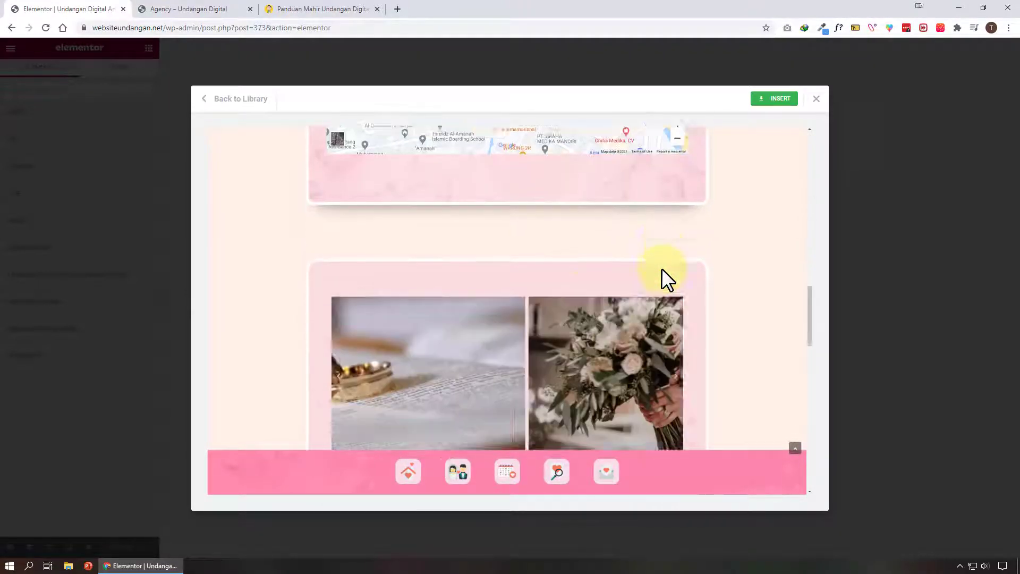
scroll(662, 268, down, 3)
scroll(661, 268, down, 3)
scroll(661, 268, down, 3)
scroll(661, 268, down, 3)
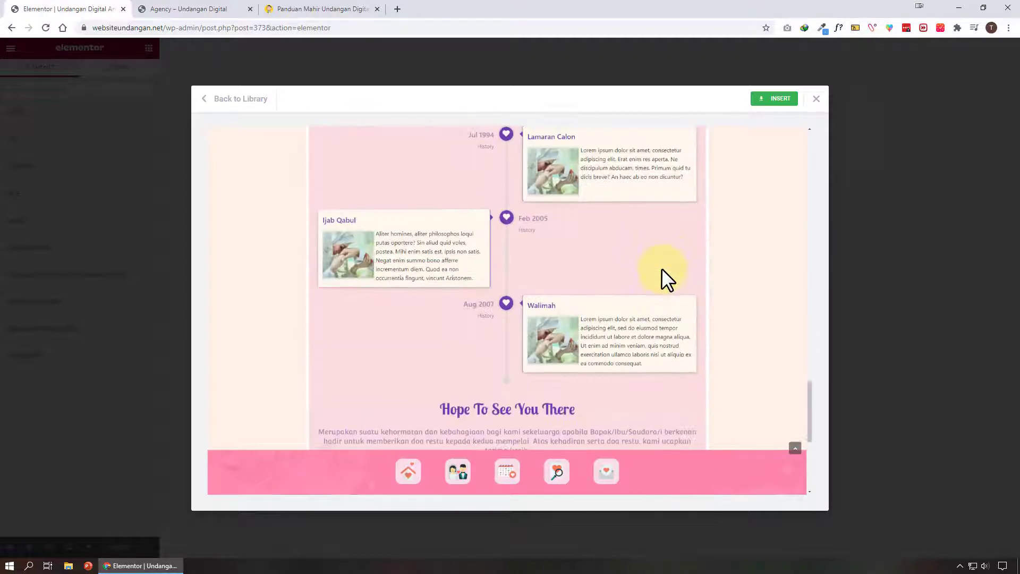
scroll(661, 268, down, 3)
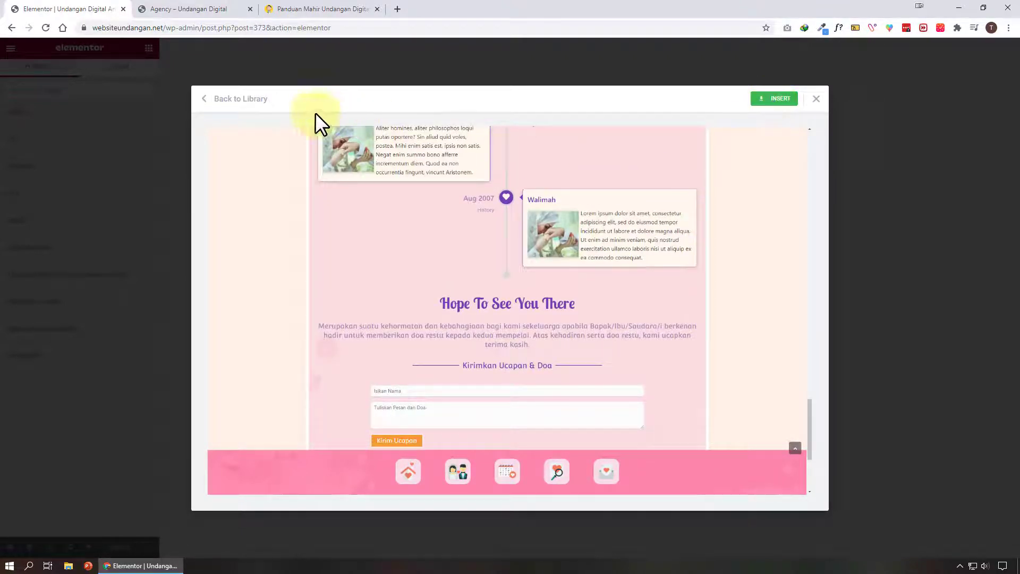
Step: Return to the WDP UPDATE library and insert that first template (Weddingpress-051) into the page
click(234, 100)
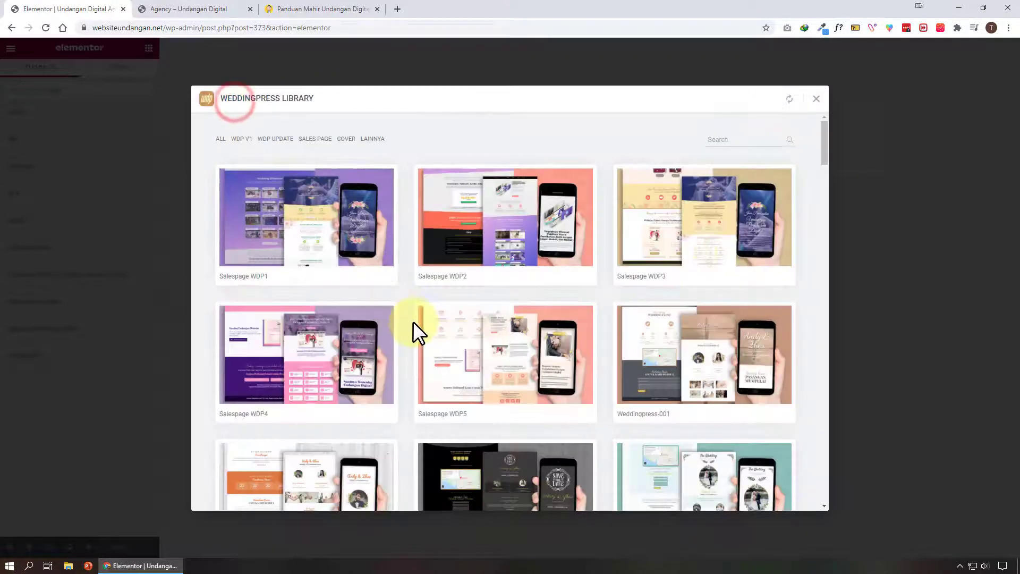
click(286, 139)
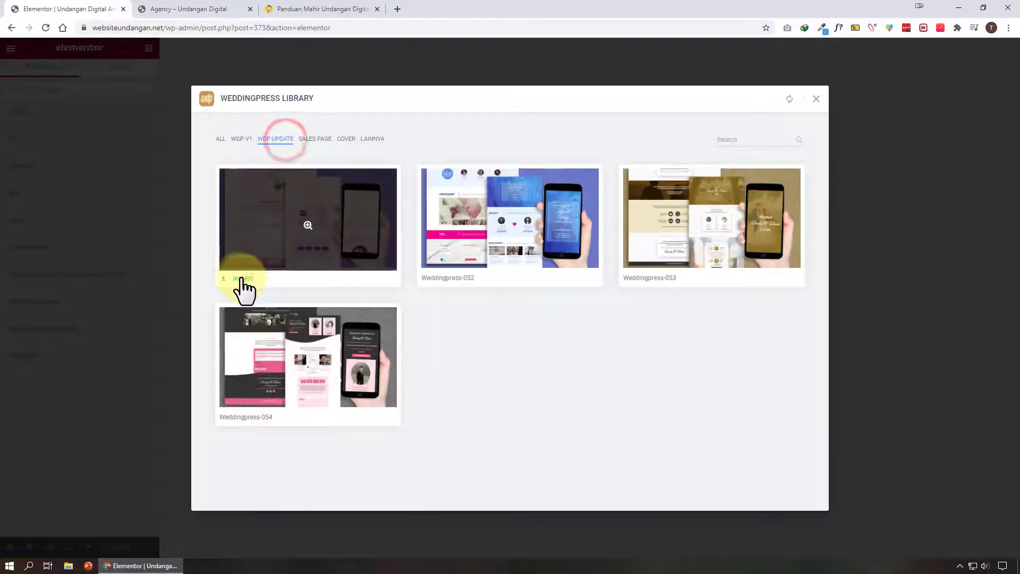
click(242, 278)
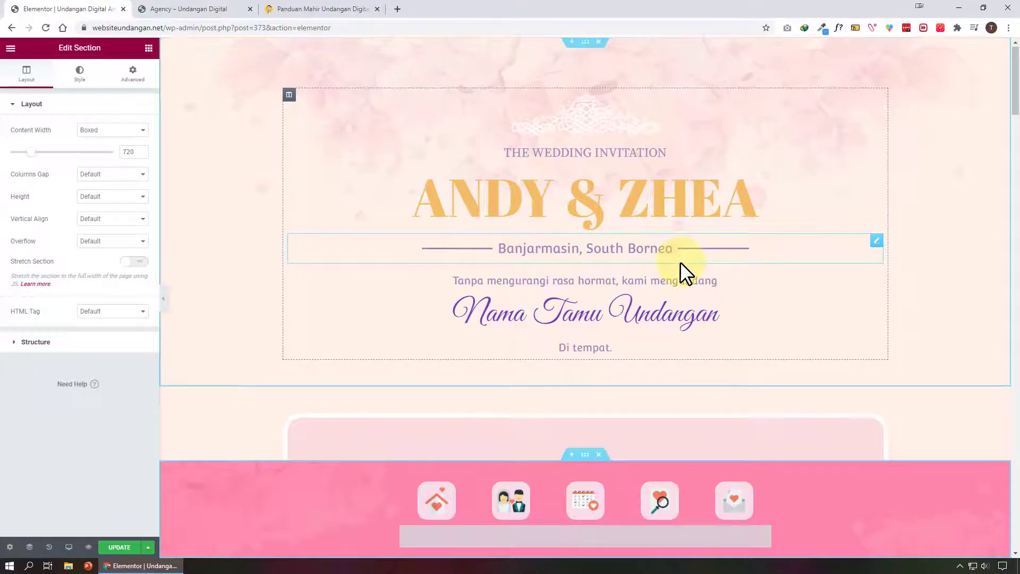
Step: Scroll down the inserted template and open the Timeline widget's settings
scroll(680, 264, down, 3)
scroll(681, 264, down, 4)
scroll(681, 264, down, 4)
scroll(680, 262, down, 4)
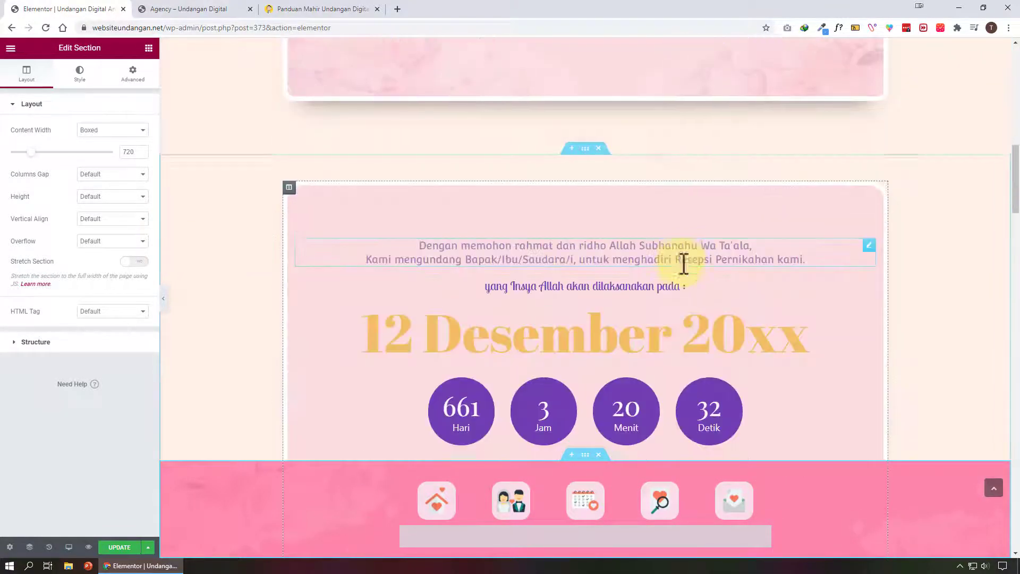
scroll(681, 261, down, 4)
scroll(680, 261, down, 4)
scroll(680, 262, down, 4)
scroll(680, 262, down, 4)
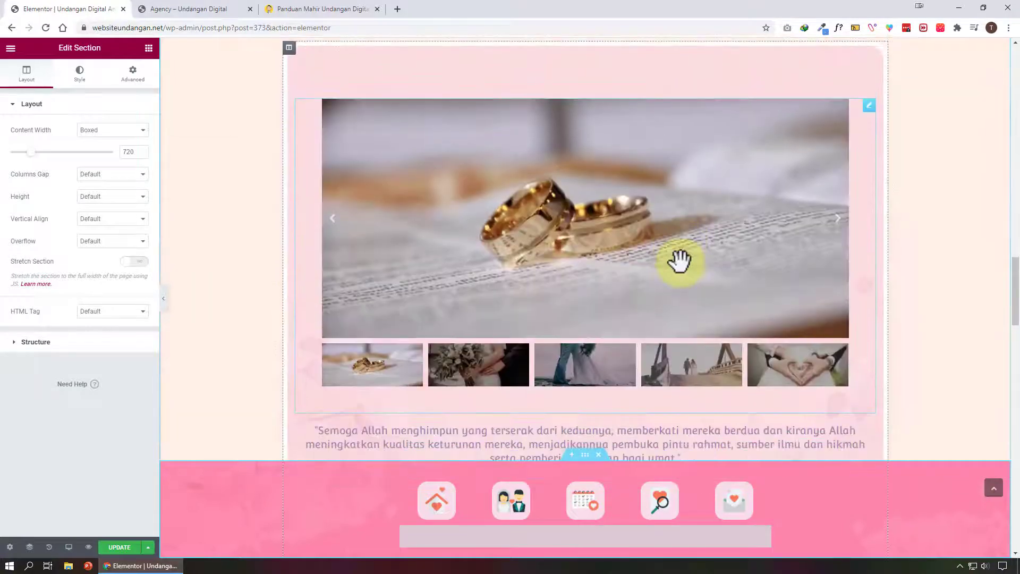
scroll(680, 261, down, 4)
scroll(680, 261, down, 4)
scroll(680, 261, down, 4)
scroll(680, 262, down, 4)
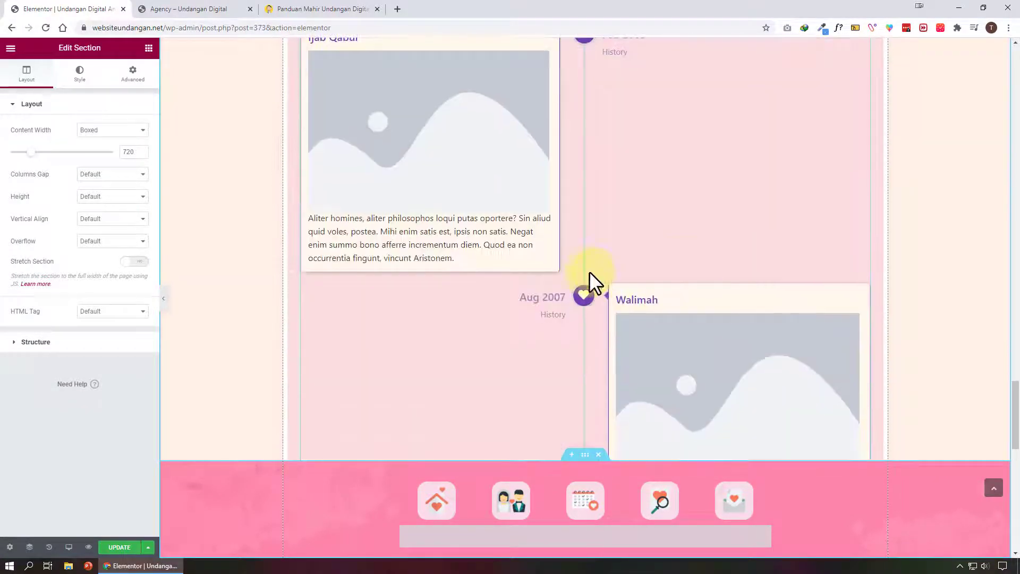
scroll(588, 272, down, 3)
scroll(716, 253, down, 3)
scroll(716, 253, up, 3)
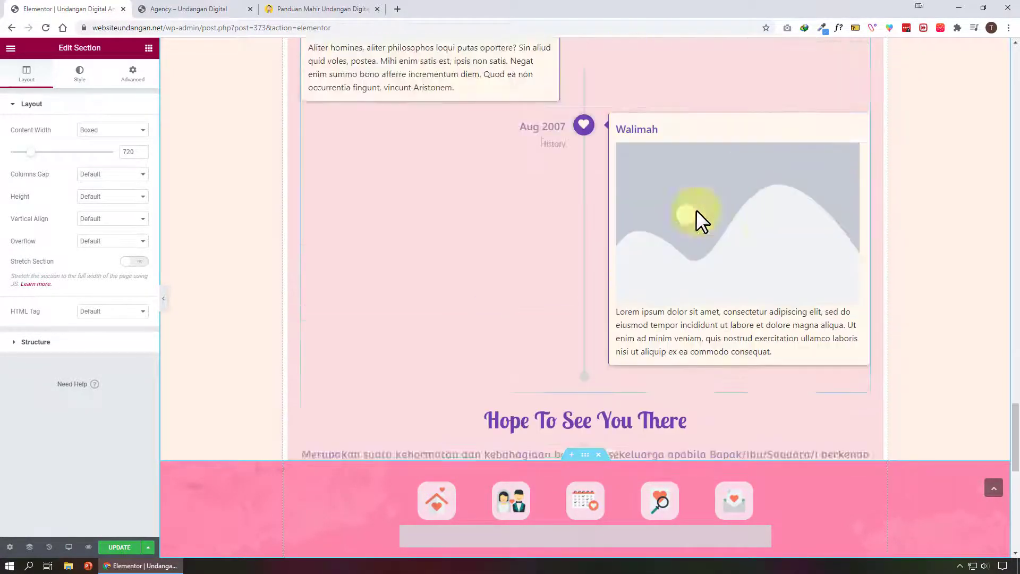
scroll(770, 277, down, 7)
scroll(769, 276, down, 4)
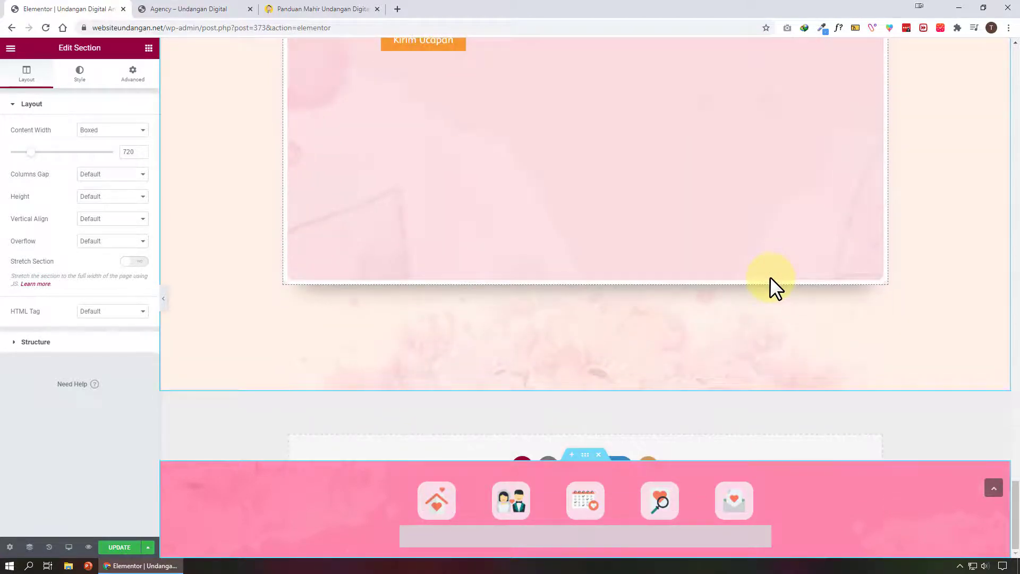
scroll(770, 277, up, 3)
scroll(770, 276, up, 5)
scroll(770, 277, up, 2)
scroll(760, 245, up, 5)
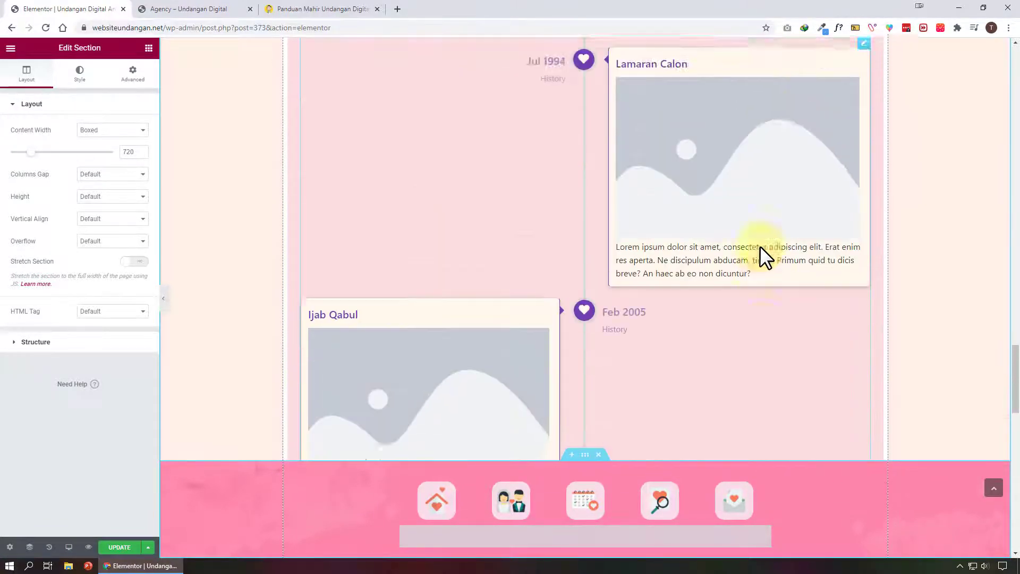
scroll(760, 246, up, 2)
click(863, 177)
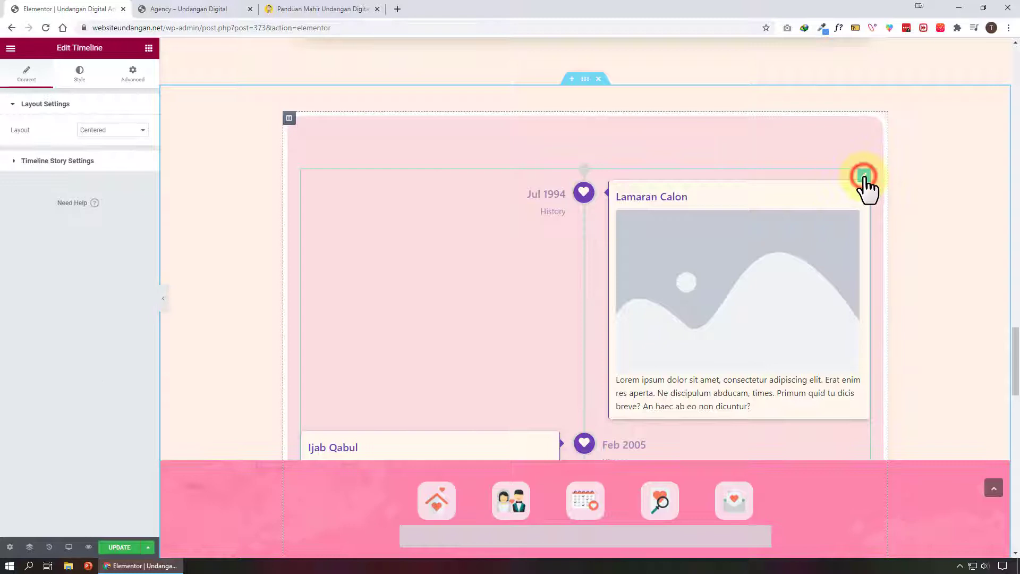
Step: Expand Timeline Story Settings to show the Lamaran Calon item (Jul 1994, History)
click(84, 162)
click(83, 175)
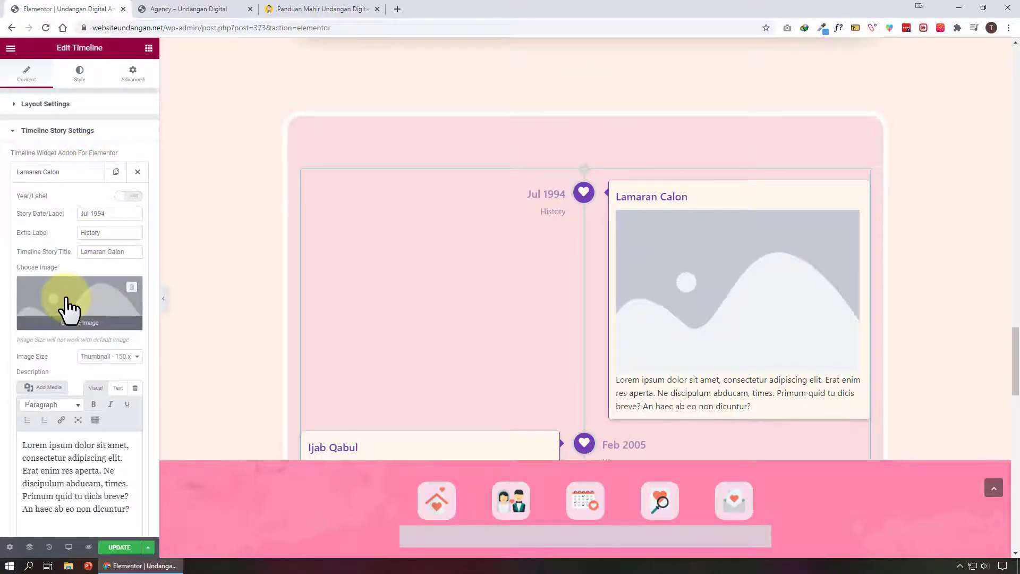
scroll(699, 314, up, 5)
scroll(700, 314, up, 5)
scroll(699, 312, up, 5)
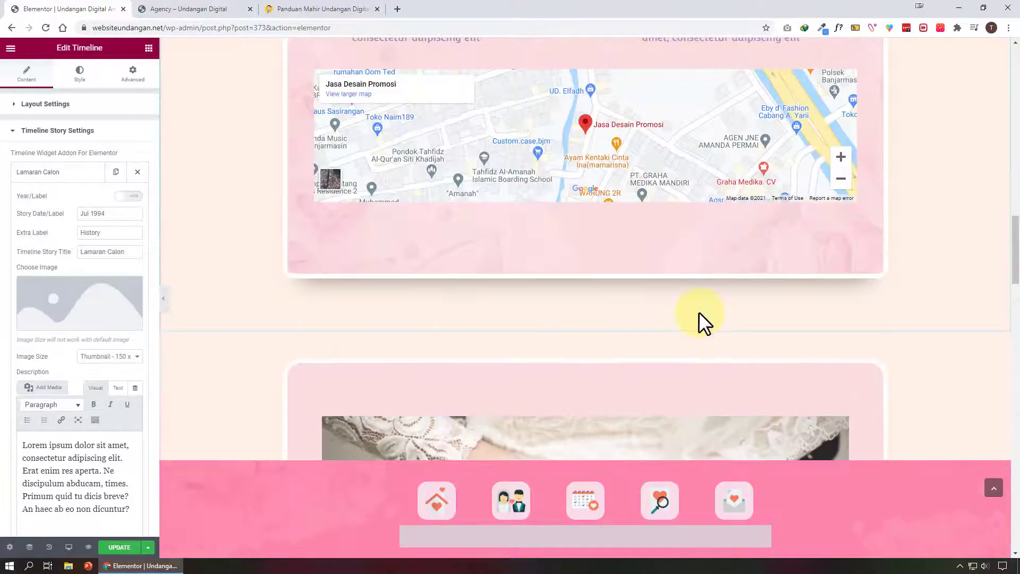
scroll(699, 310, up, 5)
scroll(699, 309, up, 5)
scroll(700, 309, up, 5)
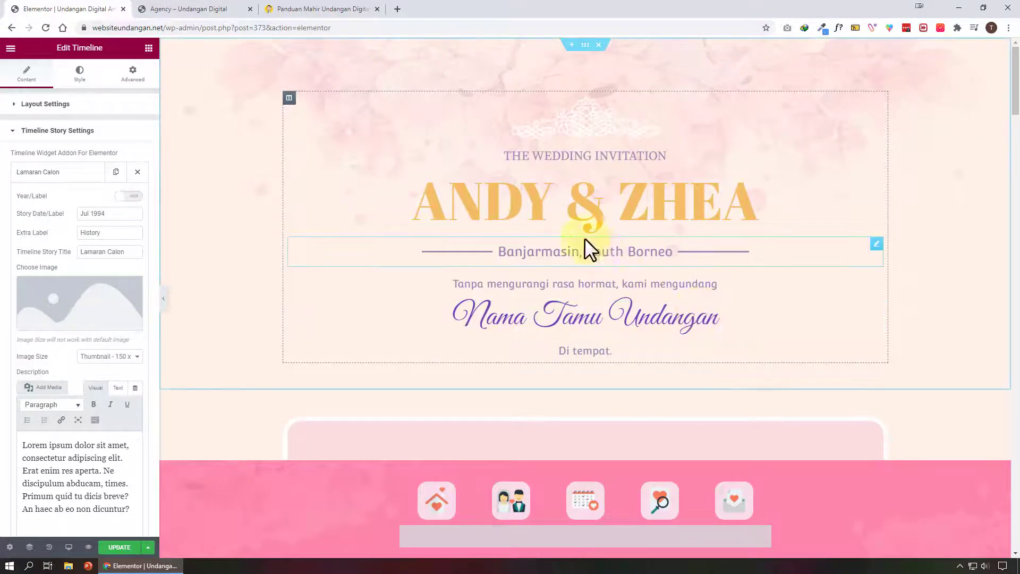
Step: Select the ANDY & ZHEA heading's title text, then inspect the Nama Tamu Undangan heading
click(523, 199)
click(77, 145)
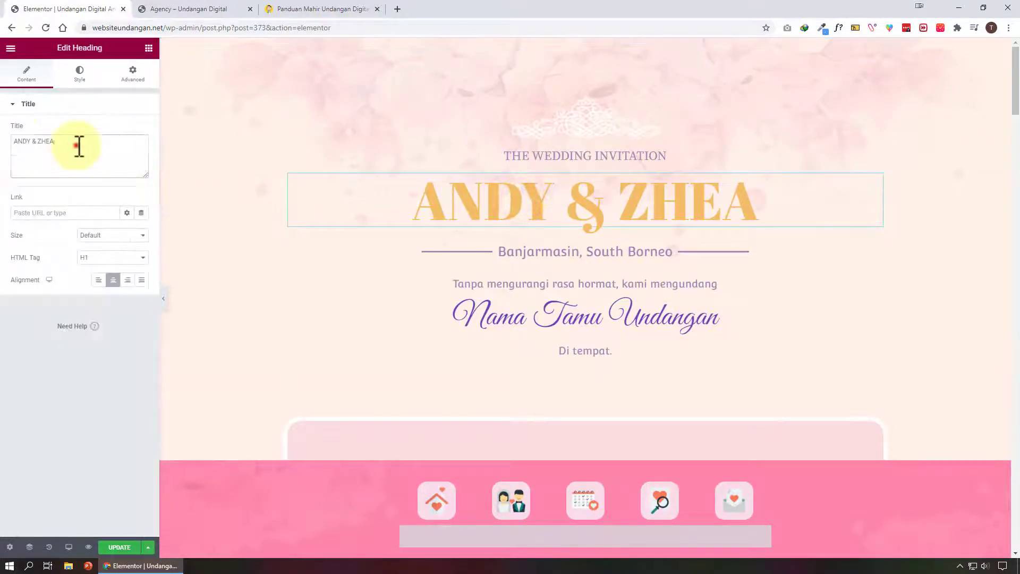
triple_click(78, 144)
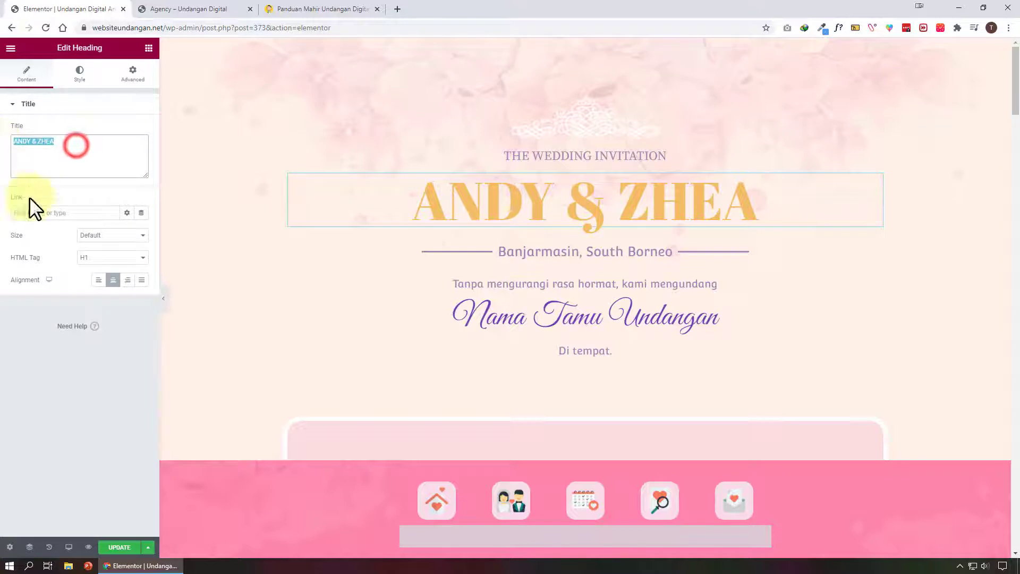
click(625, 317)
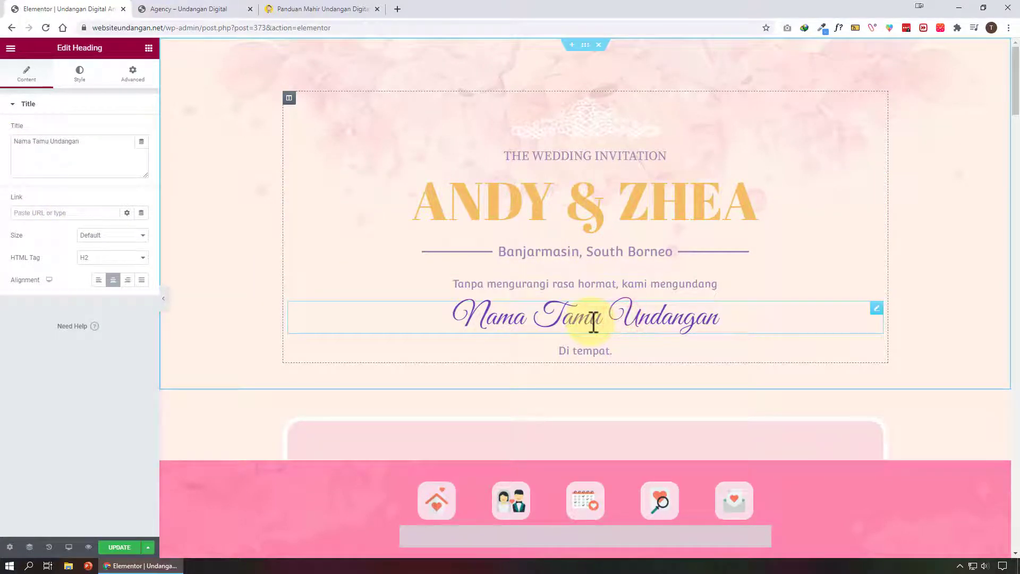
Step: Check the groom's profile image box and its media picker, leaving the photo unchanged
scroll(684, 323, down, 1)
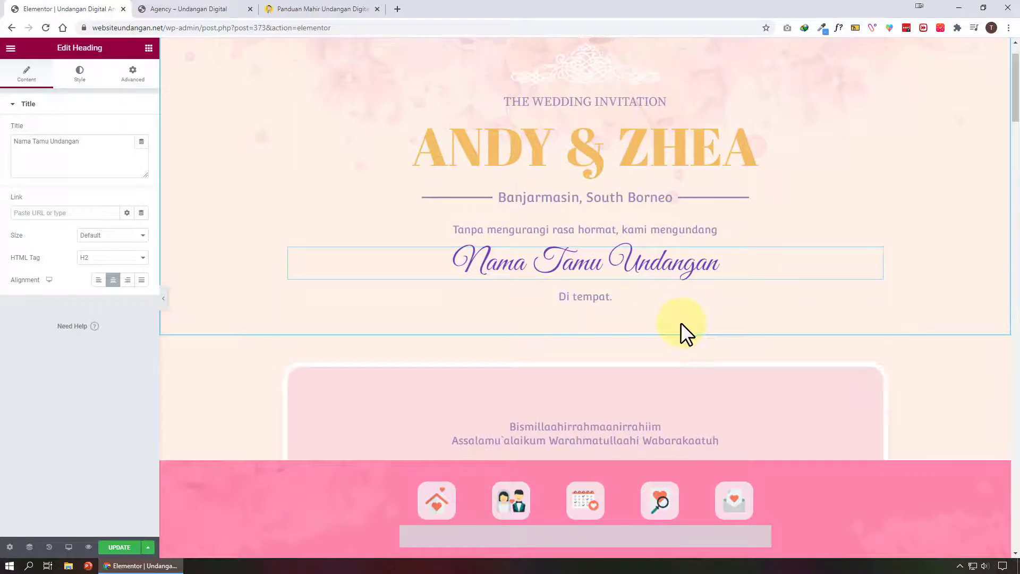
scroll(684, 324, down, 6)
click(502, 270)
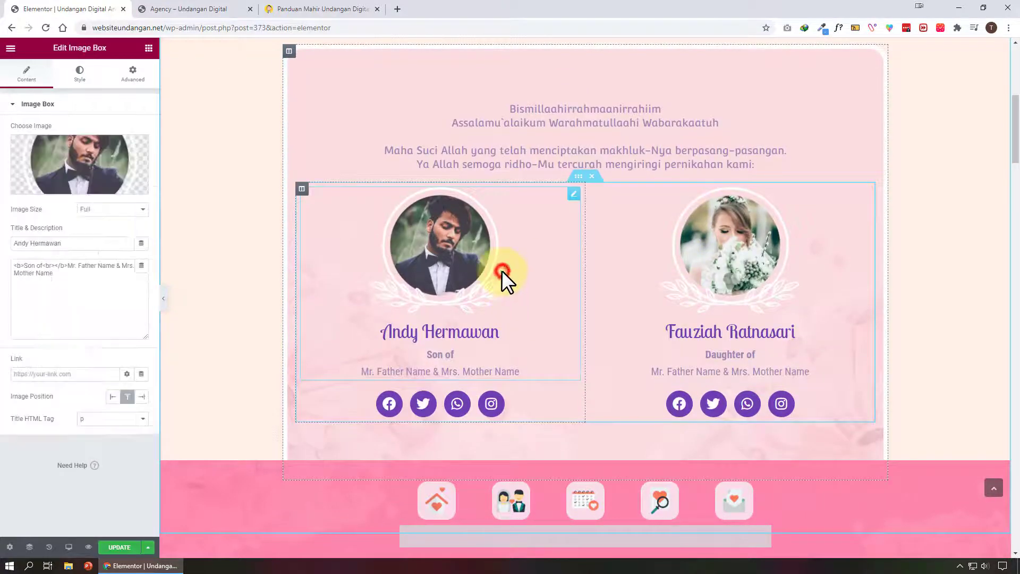
click(53, 162)
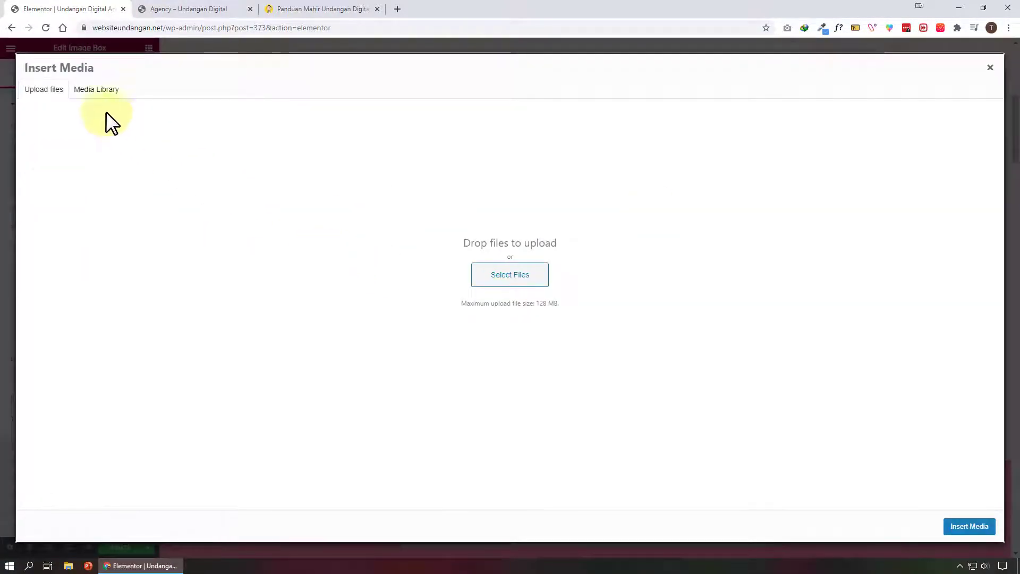
click(990, 68)
Step: Set the Countdown widget's target date to 12 December 2021
scroll(691, 362, down, 3)
scroll(645, 333, down, 3)
scroll(645, 332, down, 3)
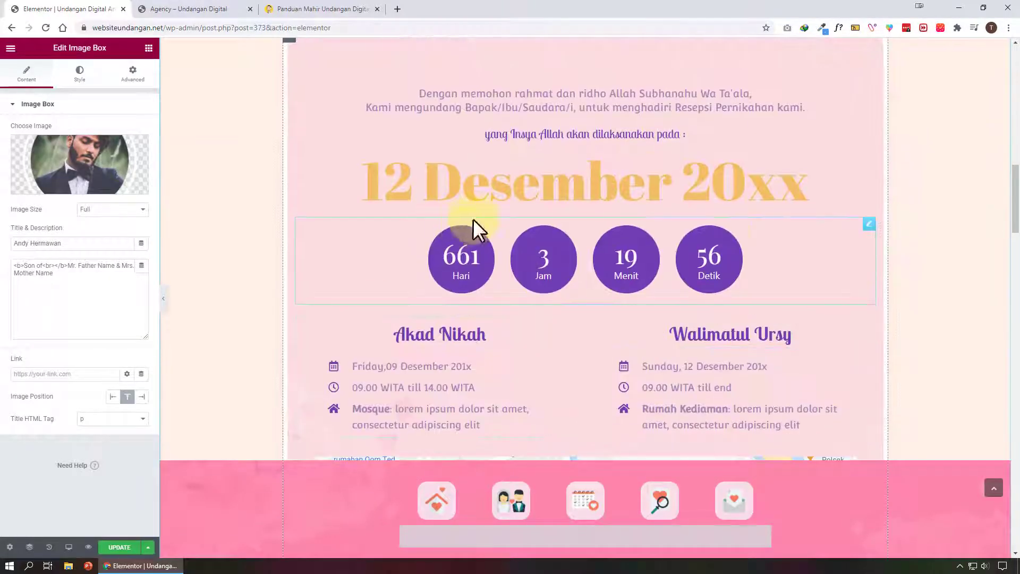
click(792, 244)
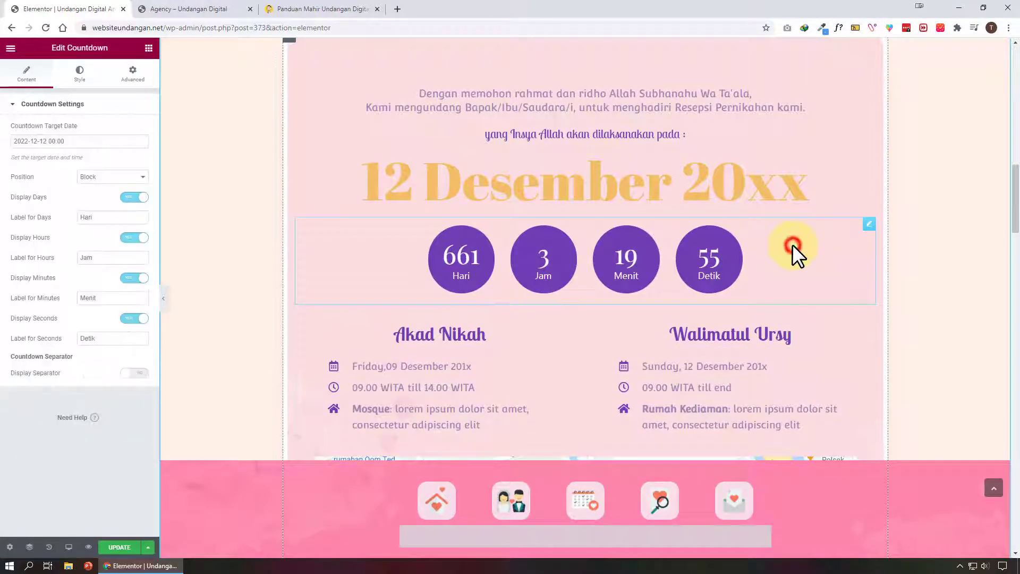
click(104, 135)
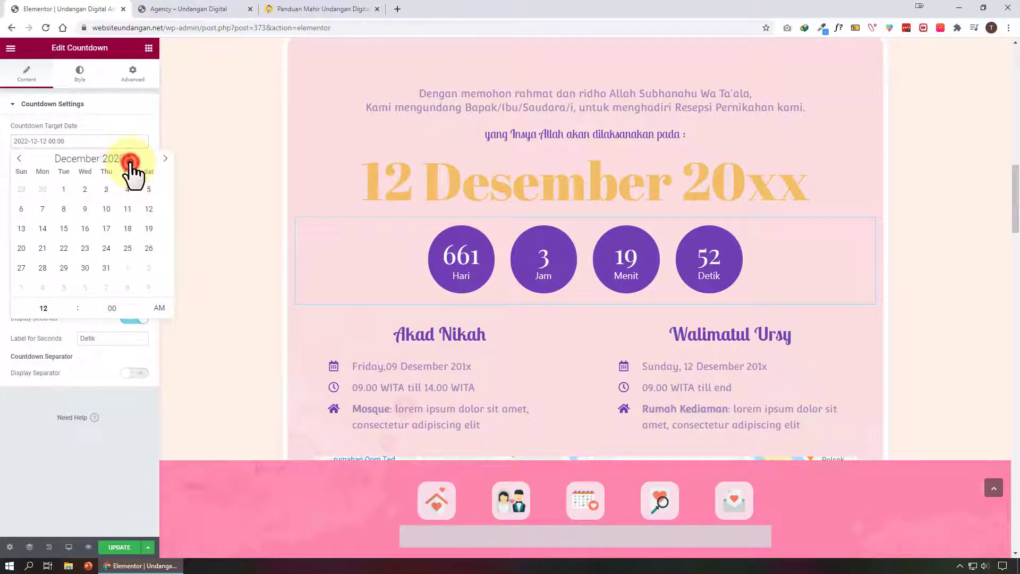
click(130, 161)
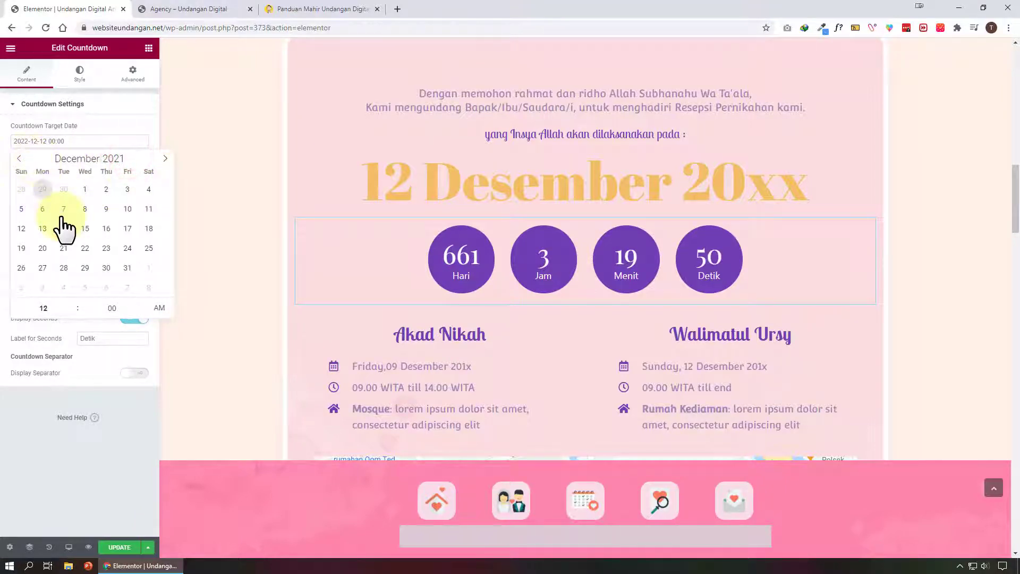
click(22, 229)
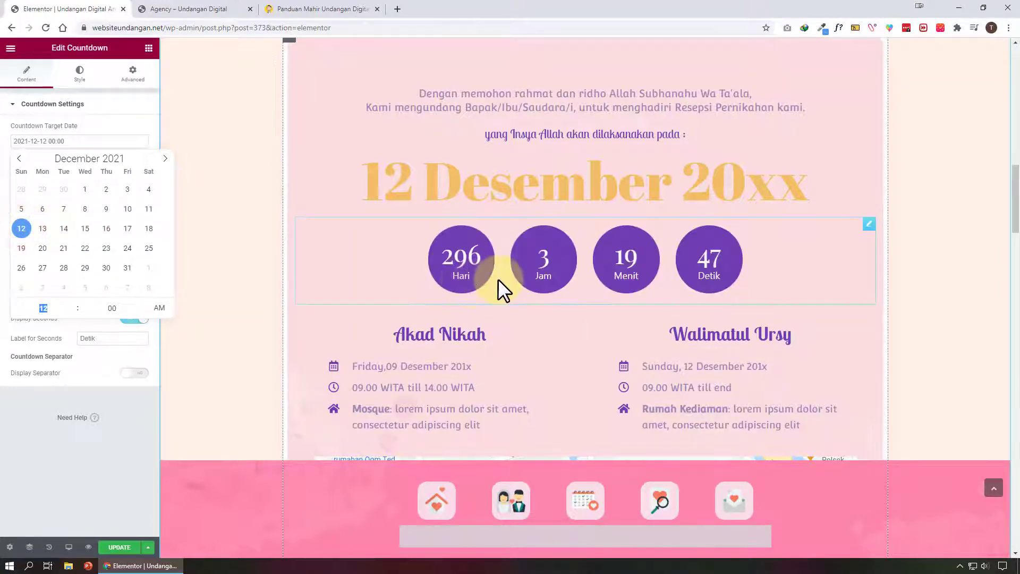
Step: Open the Google map widget's location settings and select the 'desainpromosi' location text
scroll(908, 278, down, 3)
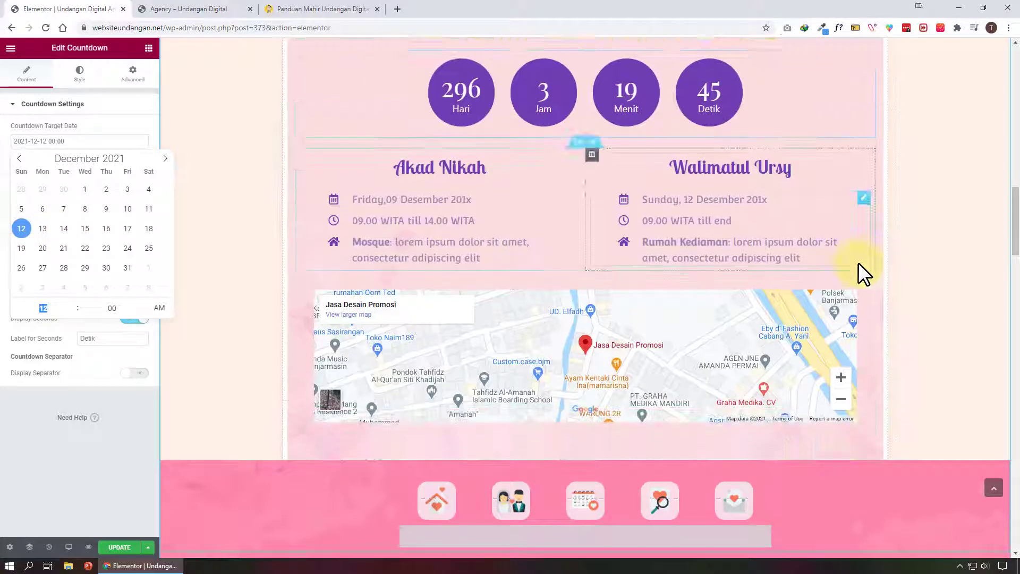
scroll(859, 263, down, 2)
click(868, 182)
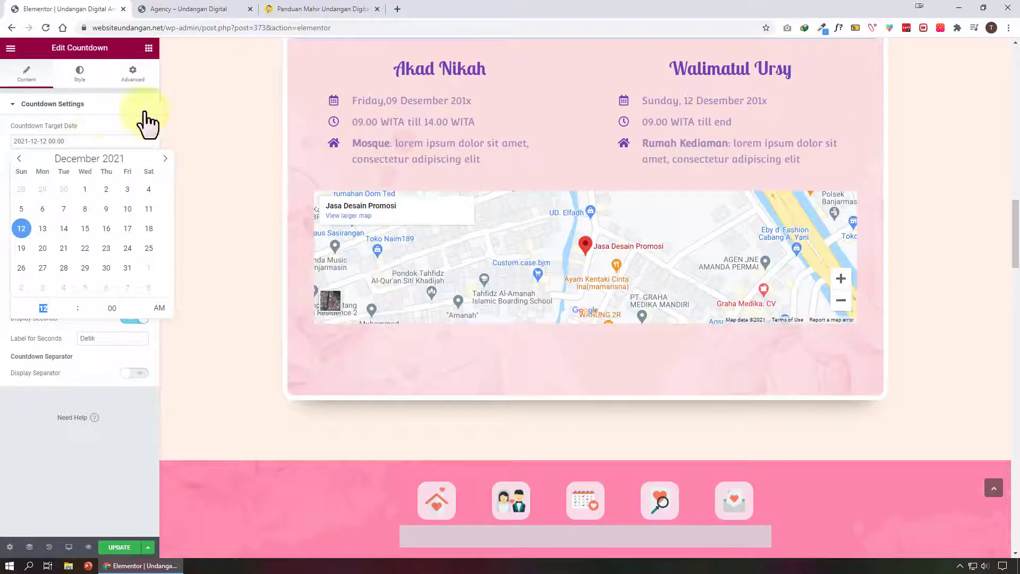
click(868, 179)
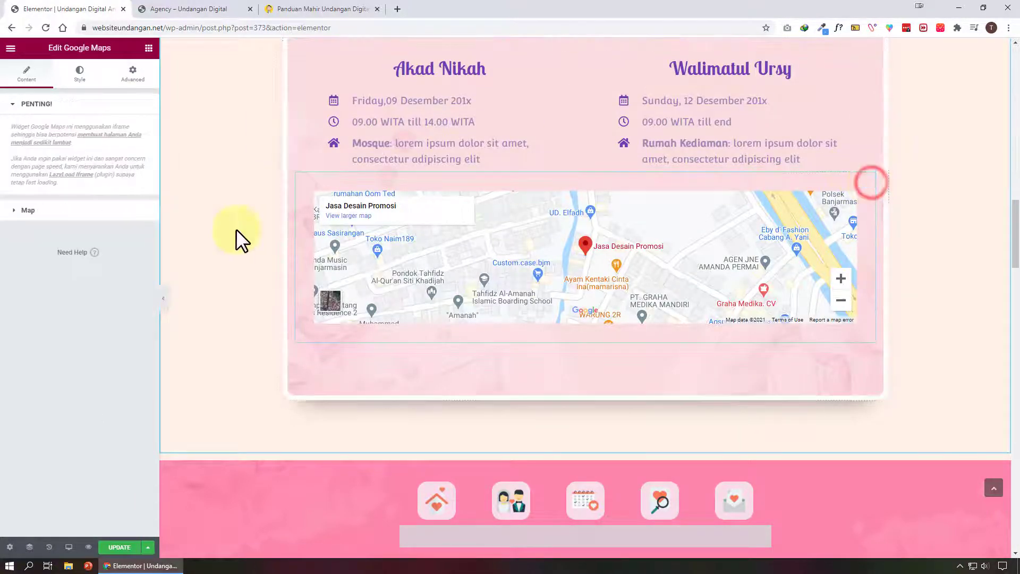
click(84, 209)
double_click(84, 168)
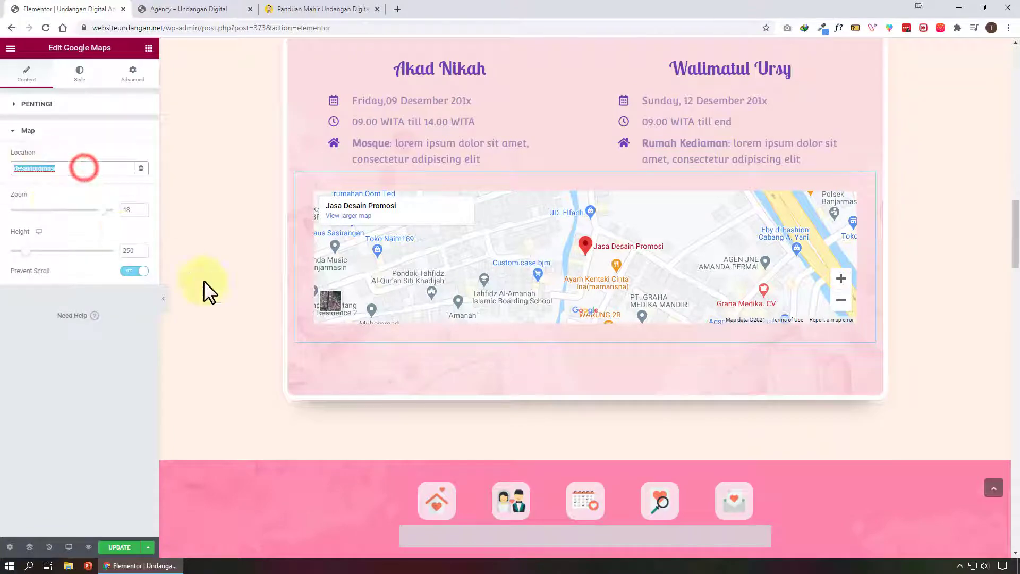
Step: Open the Guest Book widget's settings (Comment by Name No, form name guestbox)
scroll(853, 366, down, 5)
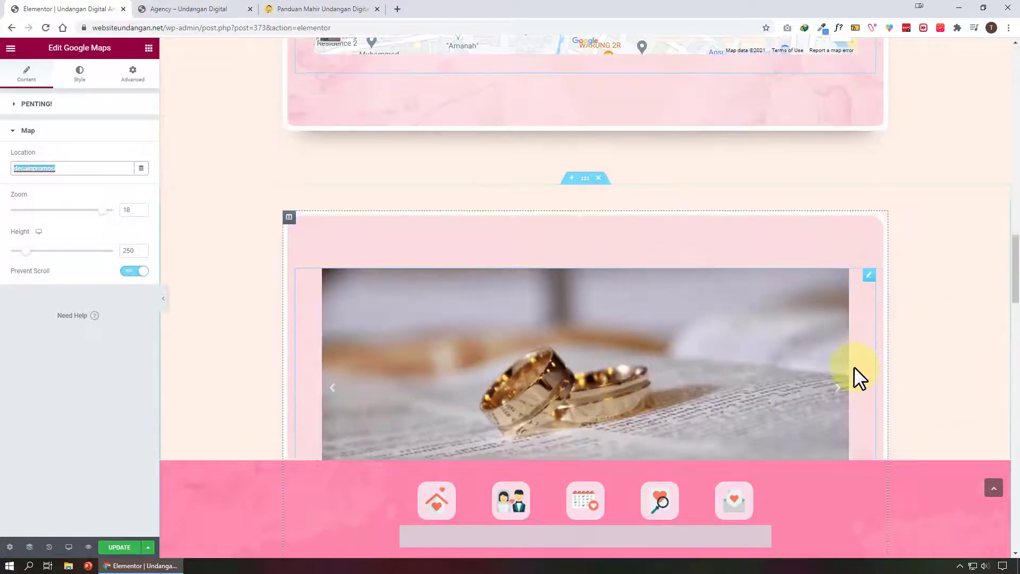
scroll(854, 365, down, 4)
scroll(853, 365, down, 4)
scroll(853, 366, down, 4)
scroll(853, 366, down, 5)
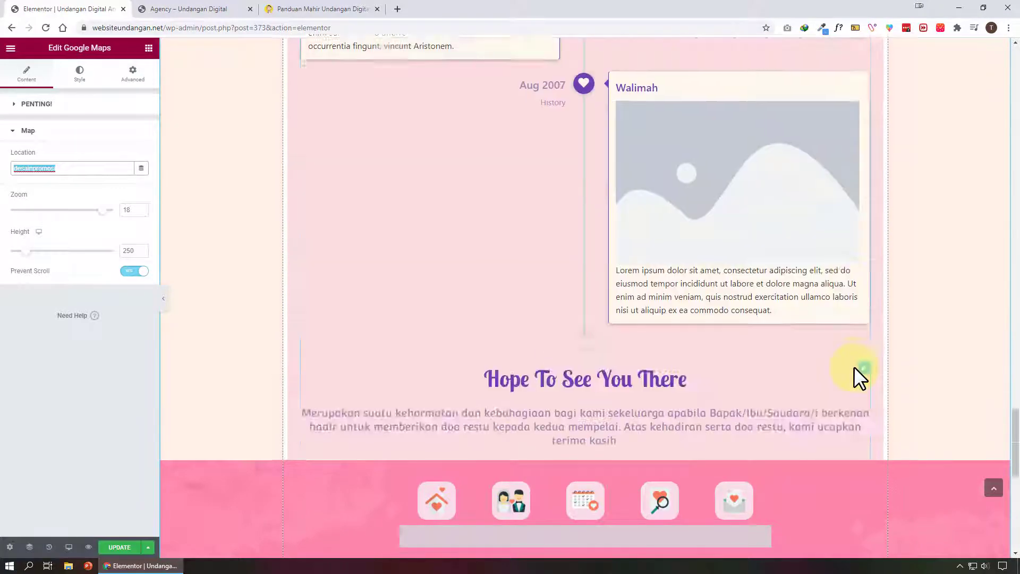
scroll(854, 365, down, 5)
scroll(854, 367, down, 2)
click(675, 296)
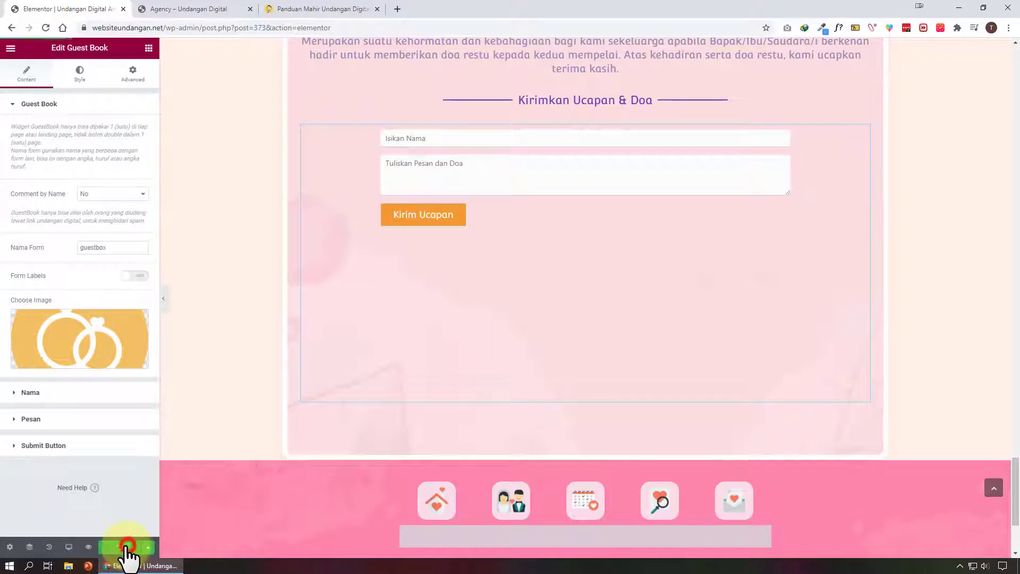
click(163, 299)
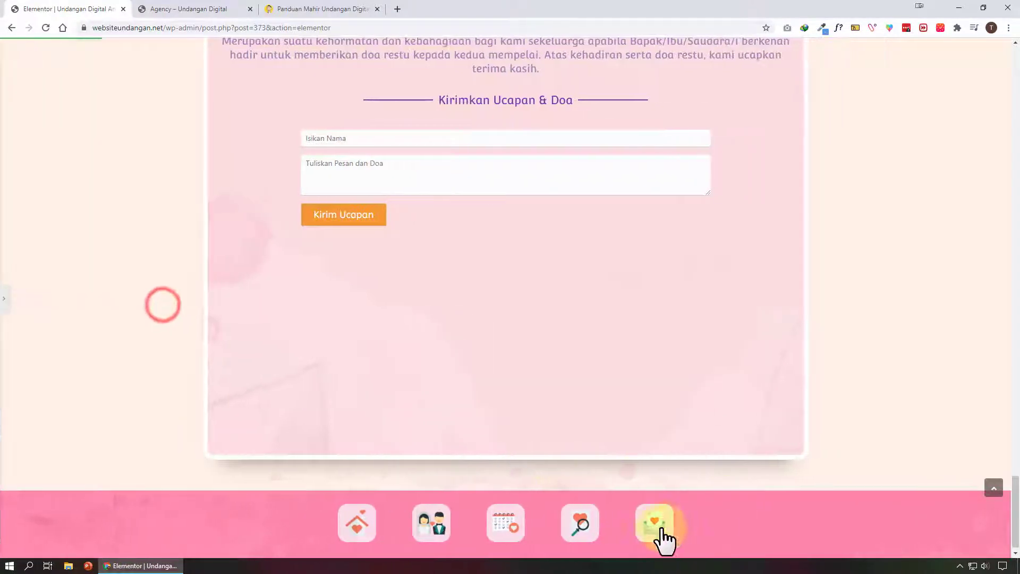
click(580, 525)
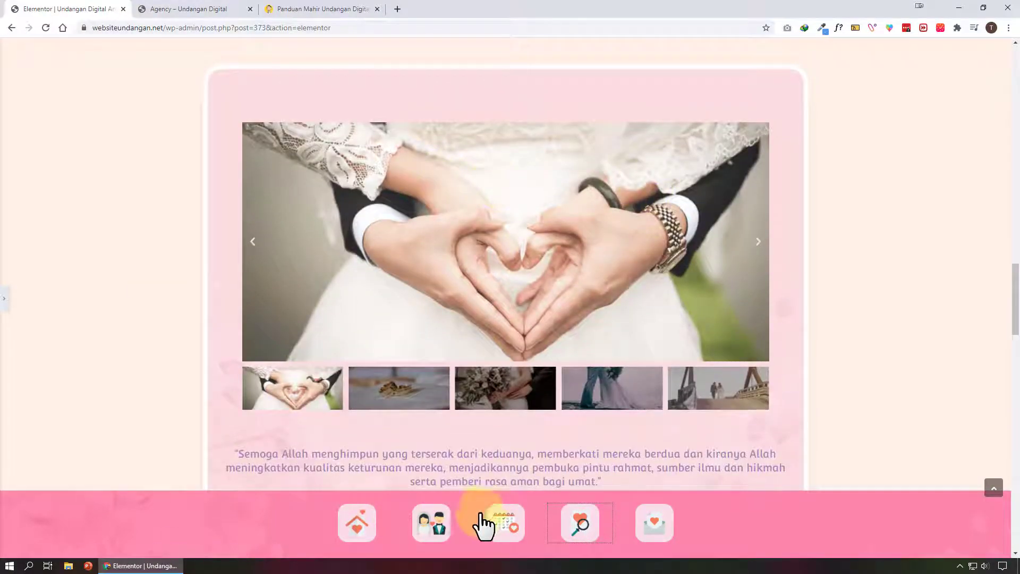
click(502, 529)
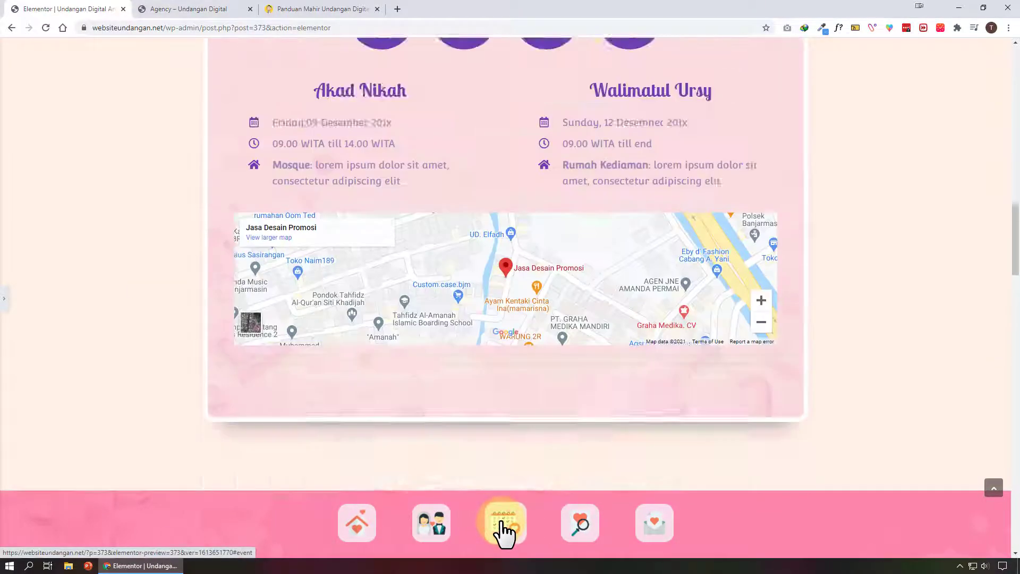
click(438, 522)
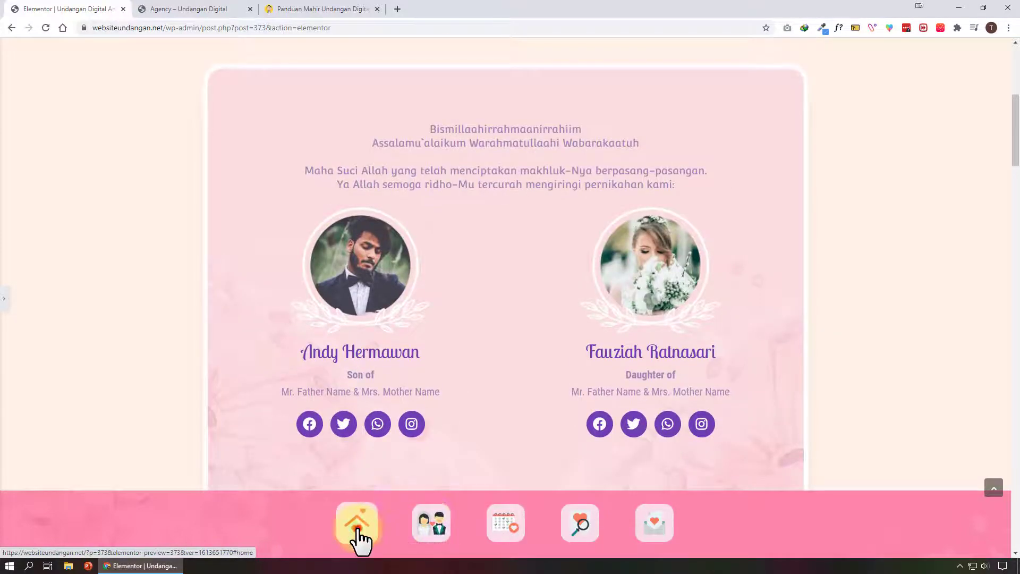
click(359, 537)
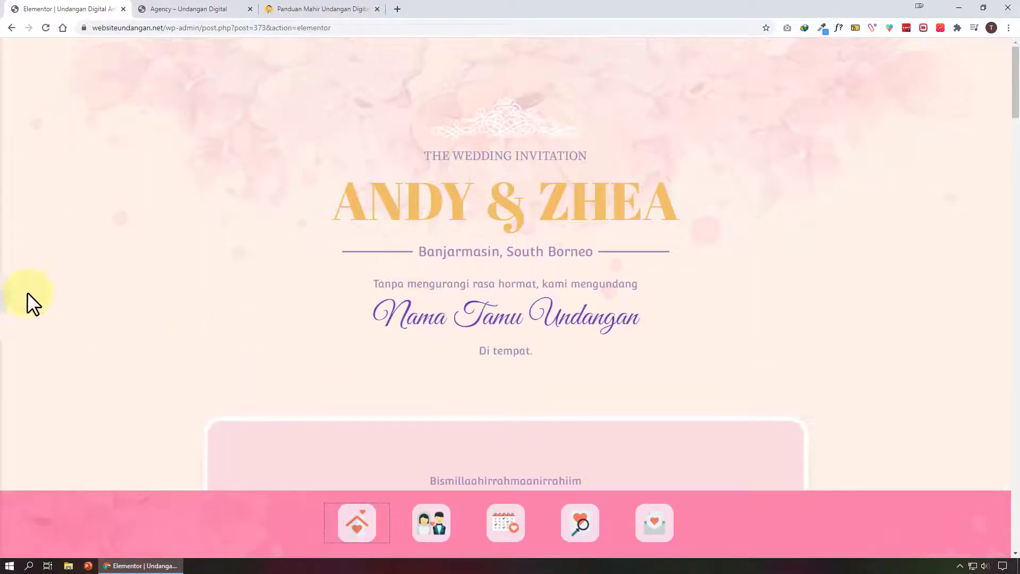
click(4, 303)
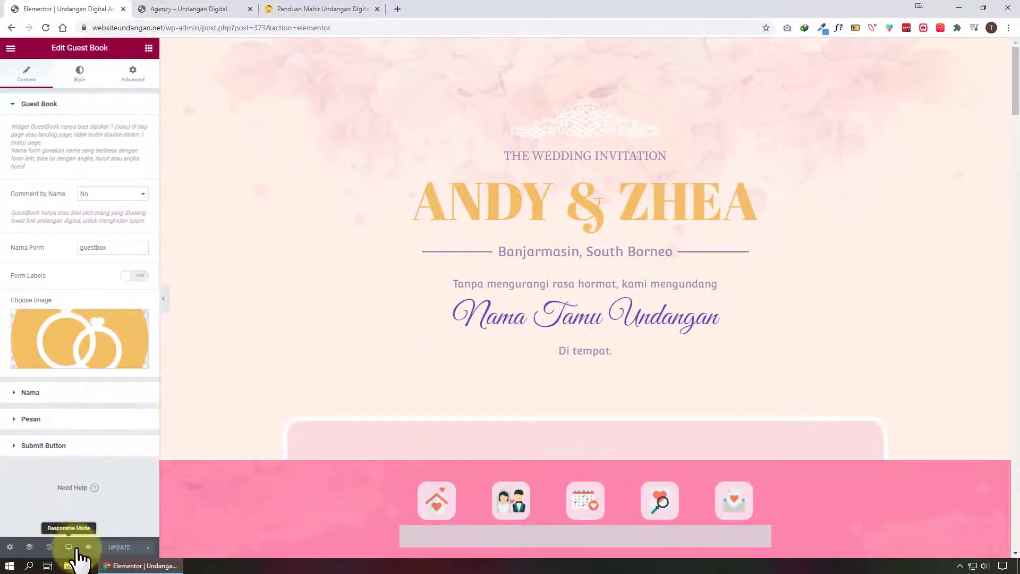
Step: Preview the invitation at tablet size with the editor panel hidden
click(70, 547)
click(80, 508)
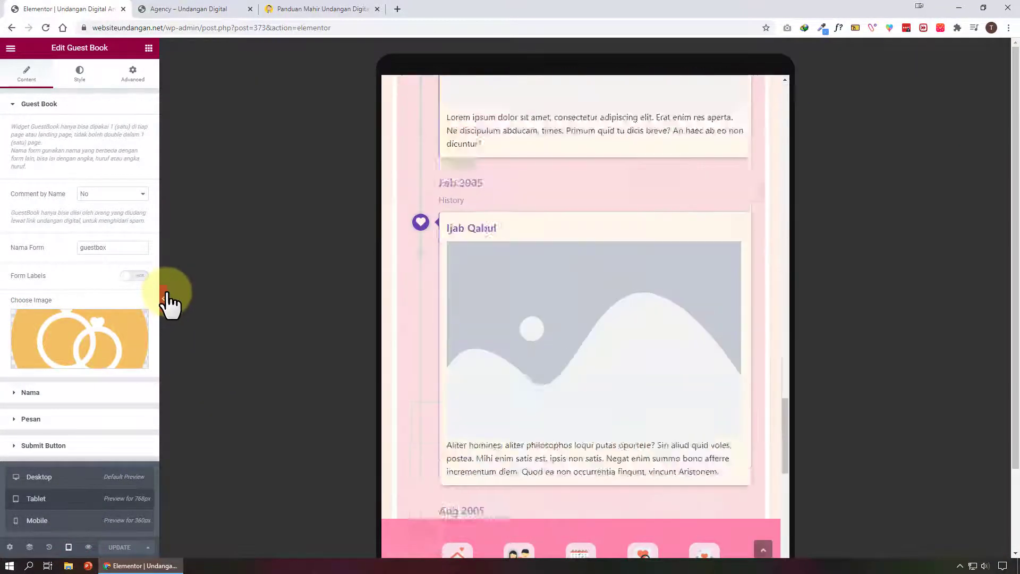
click(164, 292)
scroll(499, 316, up, 10)
scroll(499, 314, up, 5)
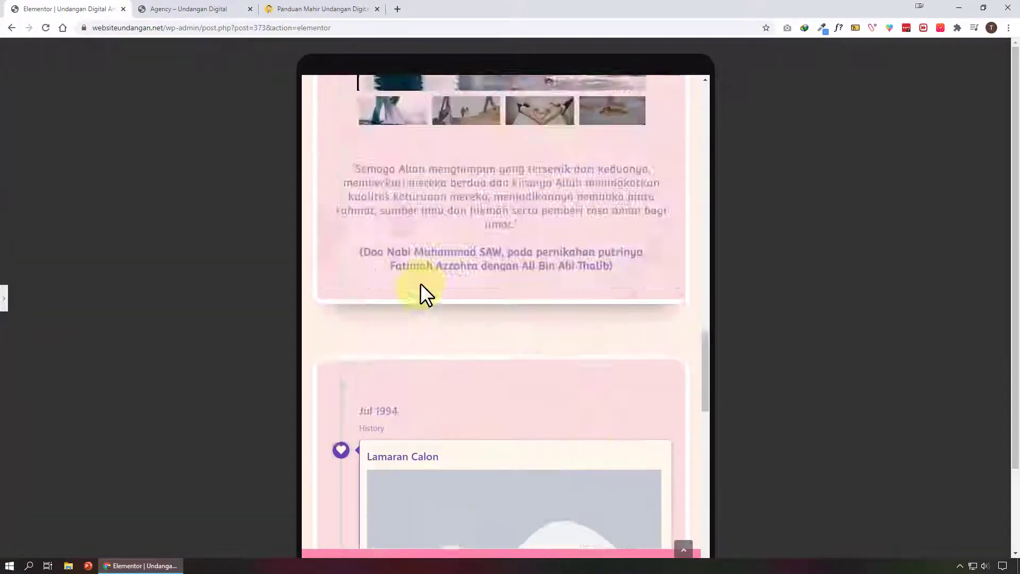
scroll(421, 289, up, 5)
scroll(526, 301, up, 5)
scroll(519, 295, up, 5)
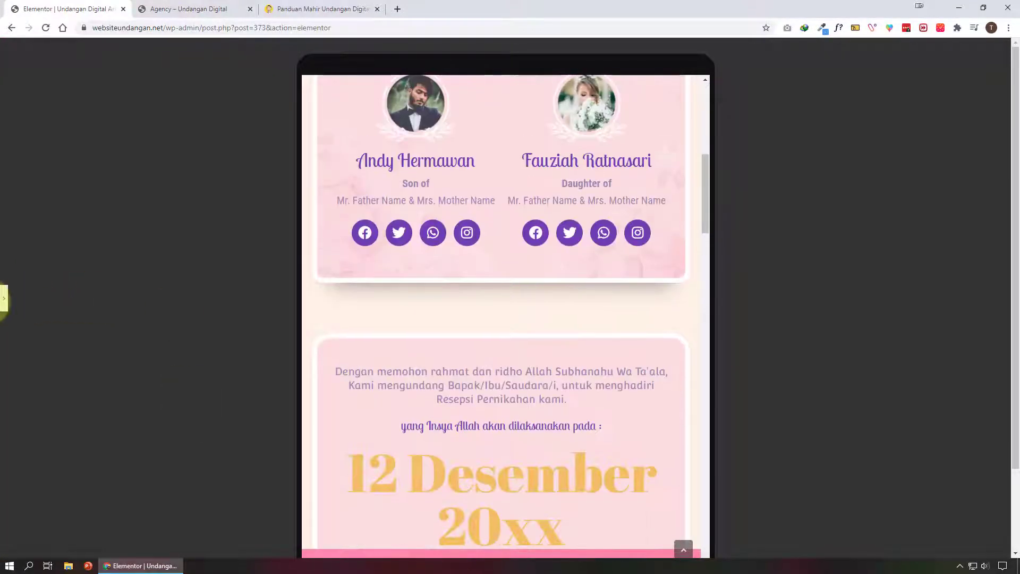
click(5, 297)
Step: Preview the invitation at mobile width with the editor panel hidden, then restore the panel
click(68, 547)
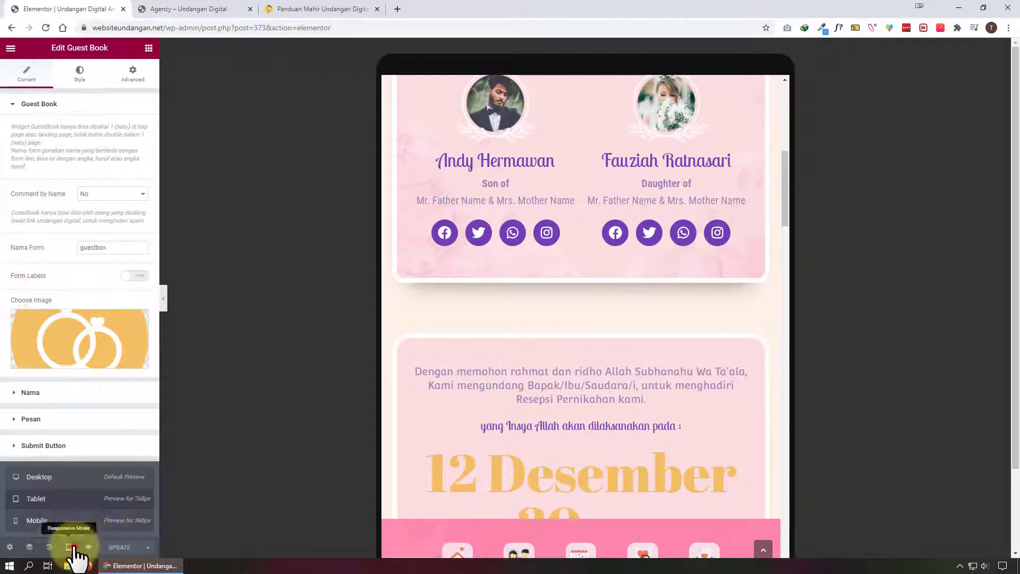
click(83, 520)
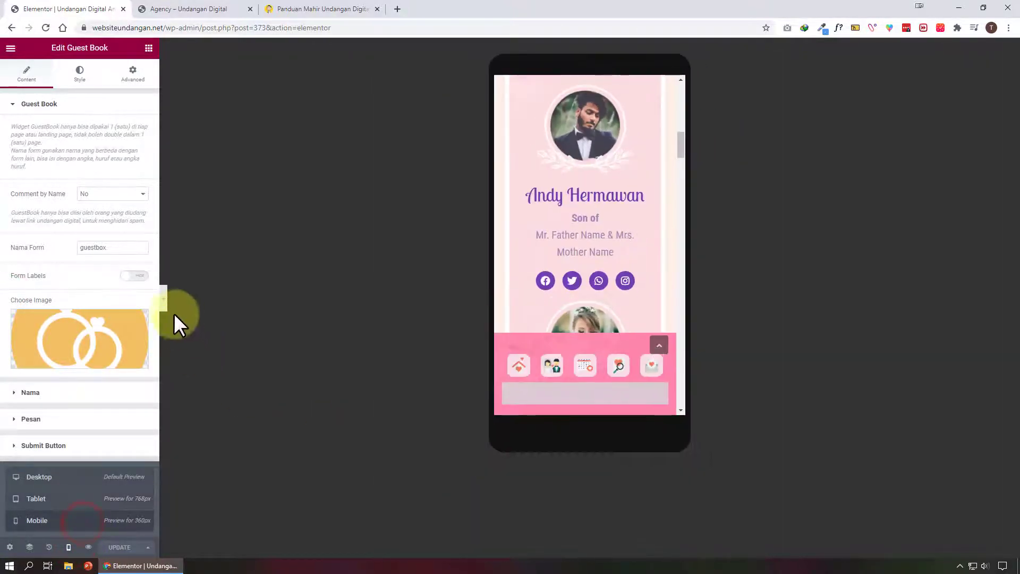
click(162, 293)
scroll(528, 297, up, 10)
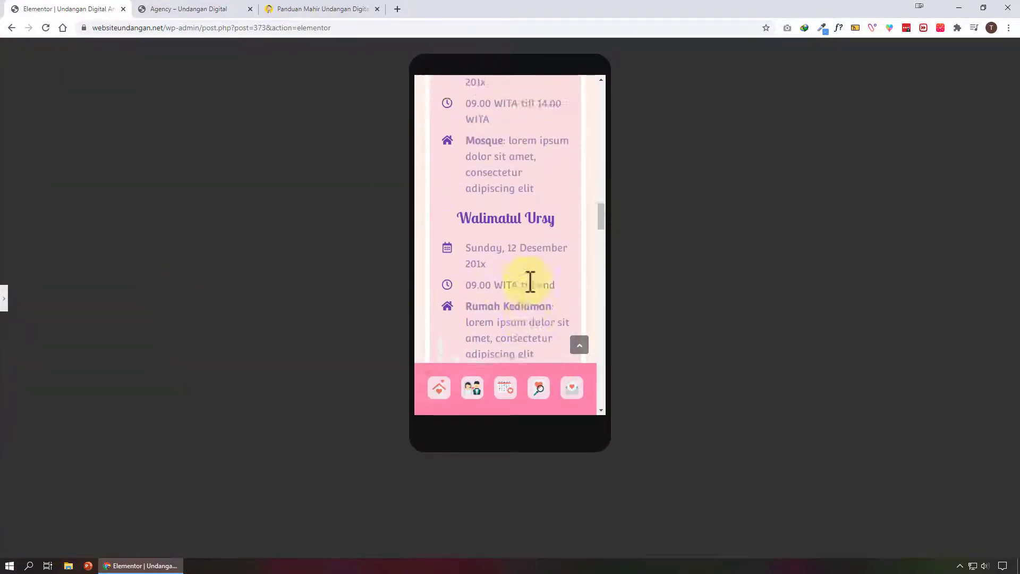
scroll(530, 282, up, 5)
scroll(526, 278, up, 5)
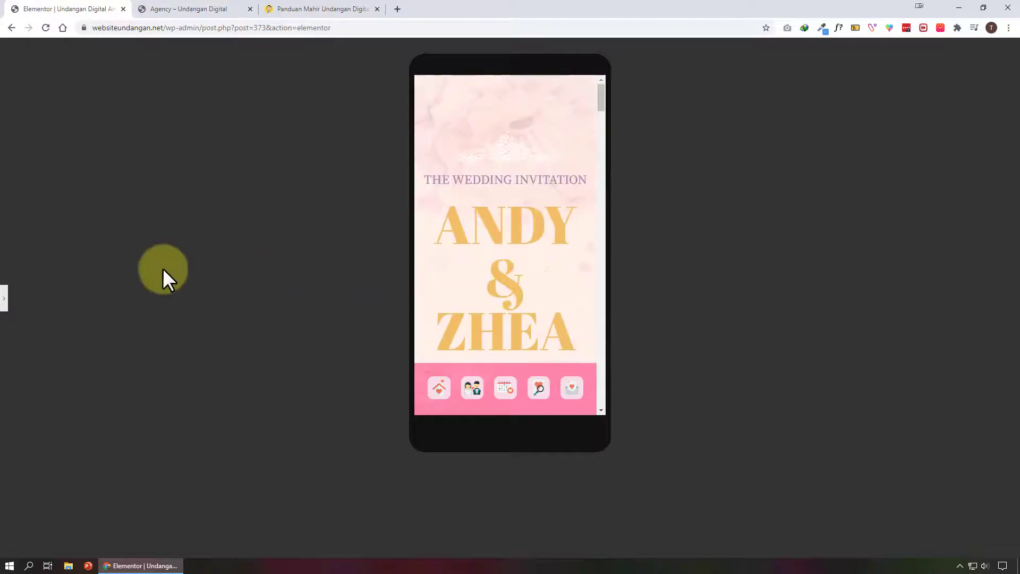
click(5, 297)
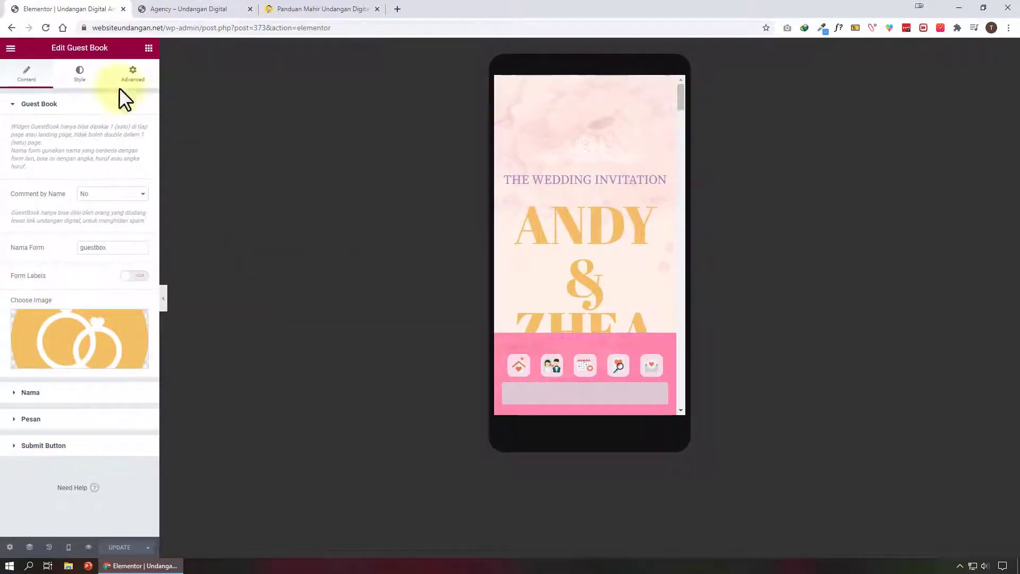
click(12, 49)
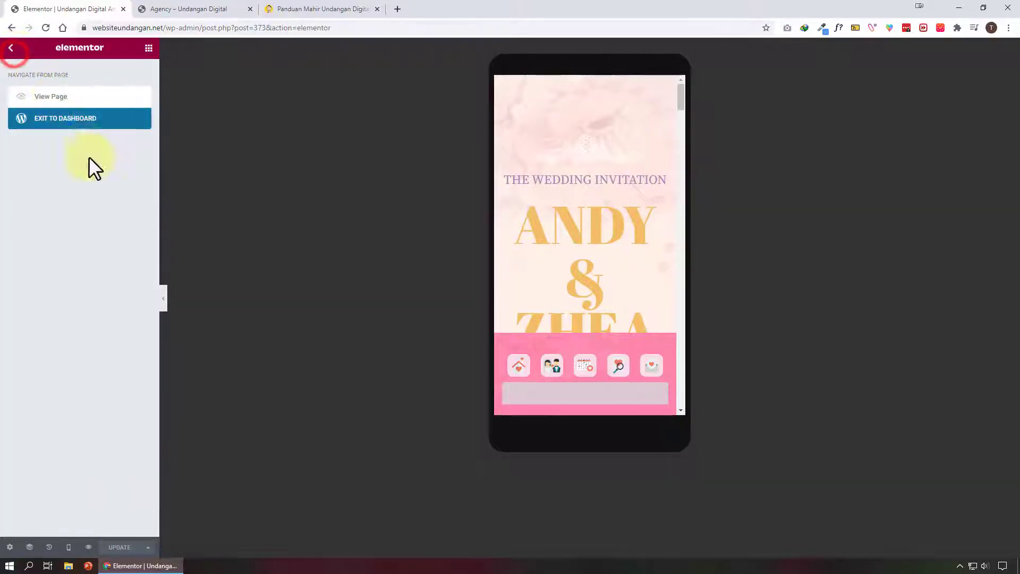
click(93, 118)
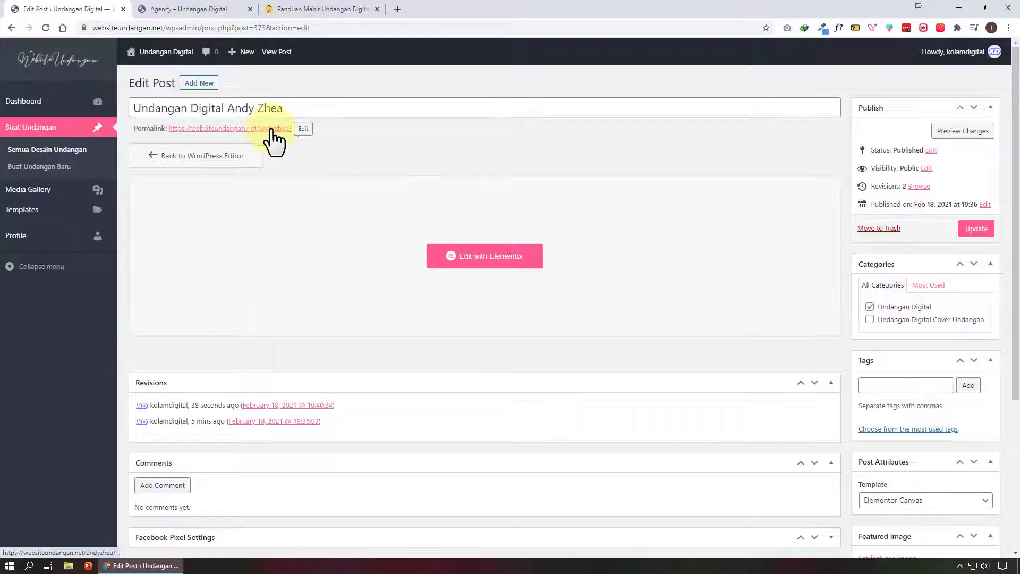
right_click(273, 131)
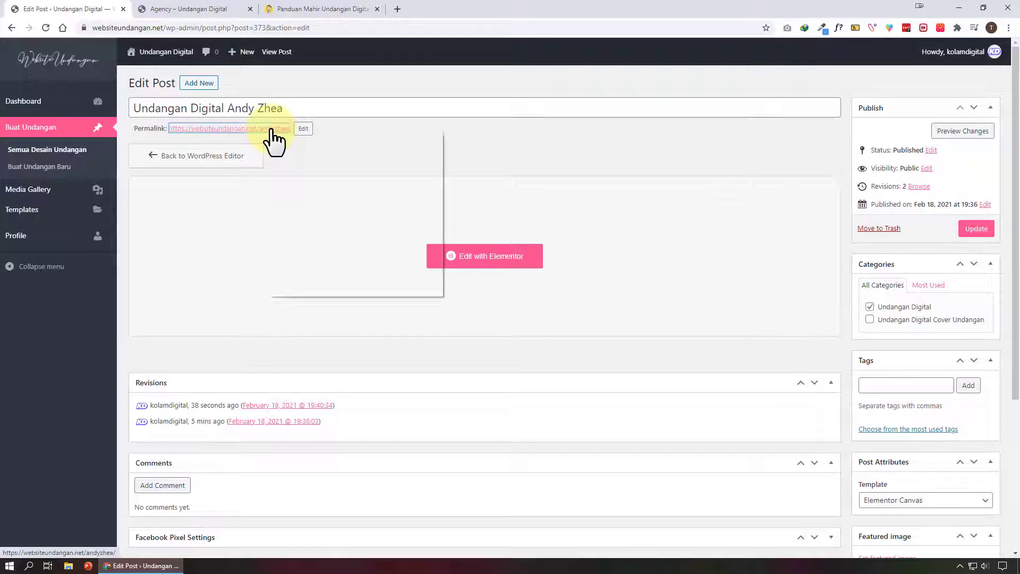
click(298, 132)
click(199, 7)
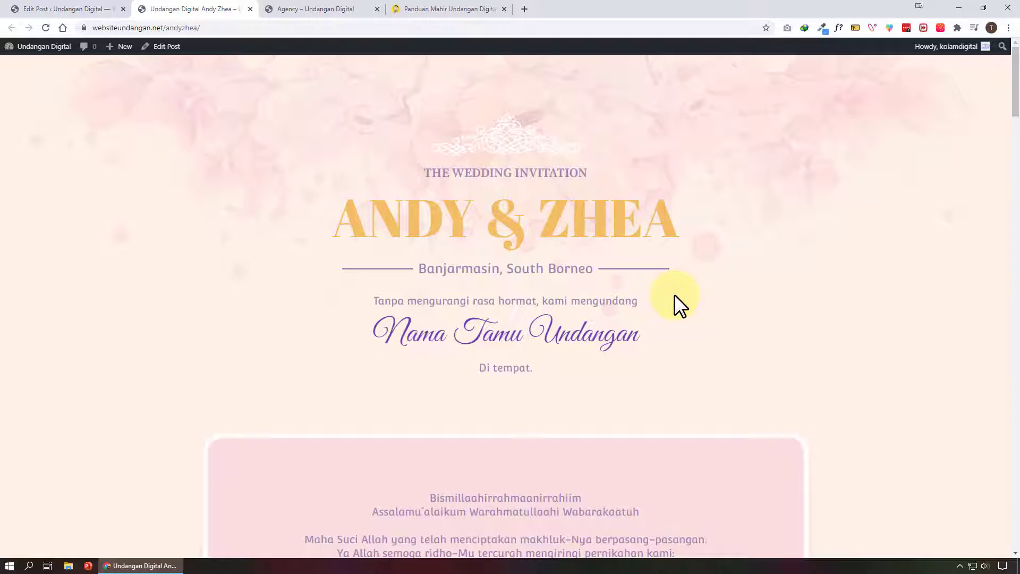
click(309, 8)
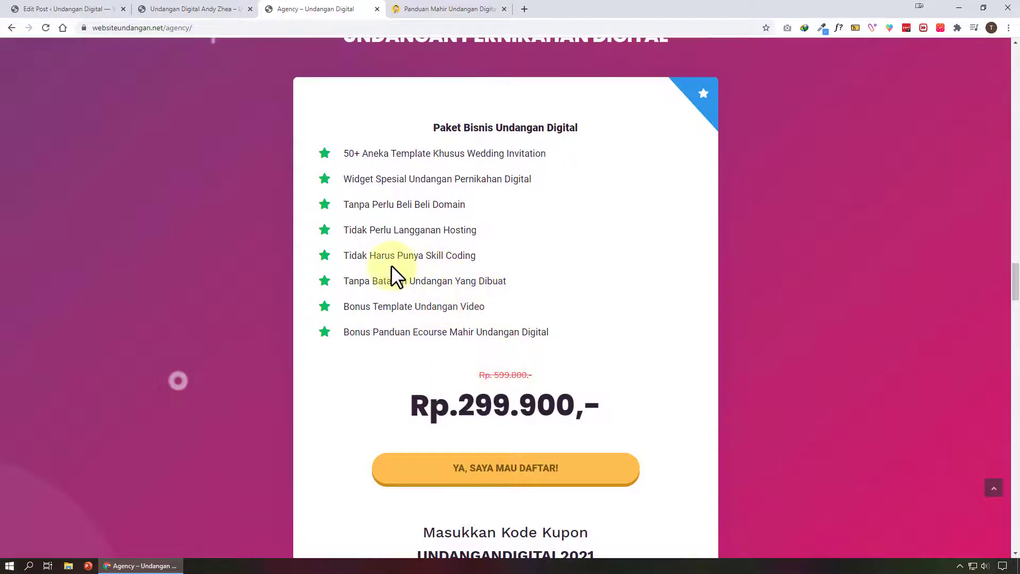
Step: Highlight the 'Harus Punya Skill Coding' feature, then compare the live invitation and Edit Post tabs
drag(391, 265, 476, 258)
click(215, 10)
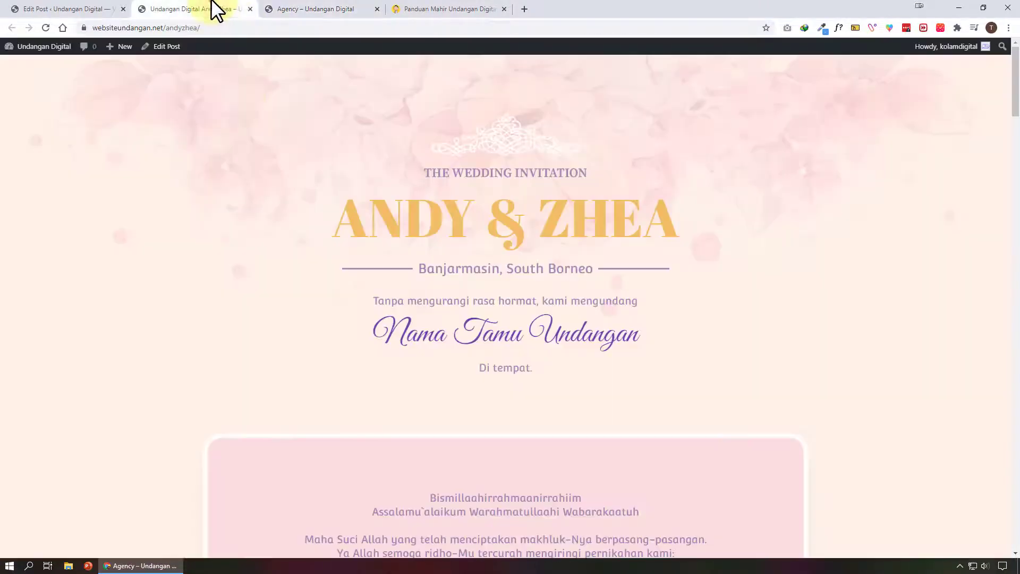
click(50, 9)
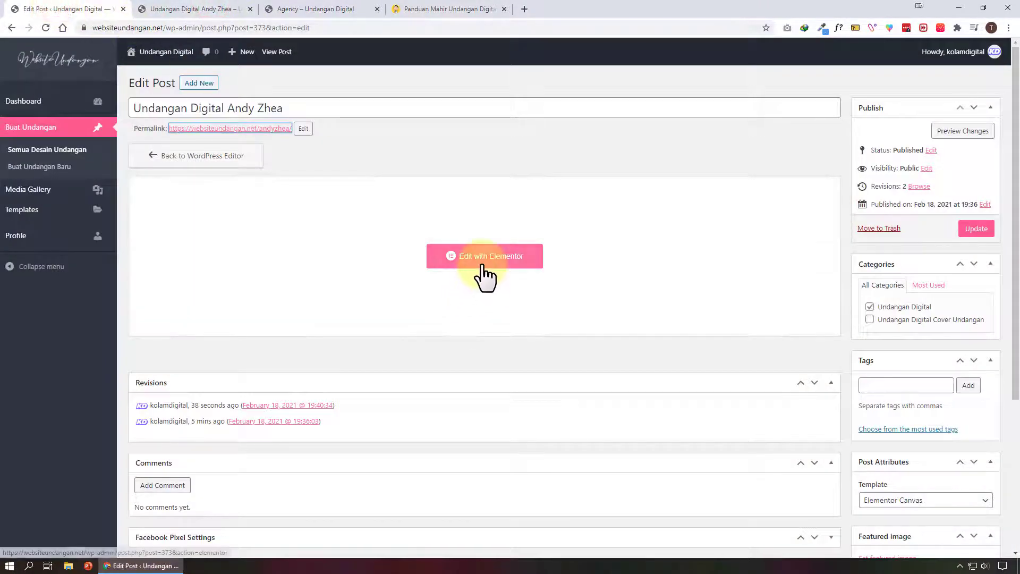
click(172, 9)
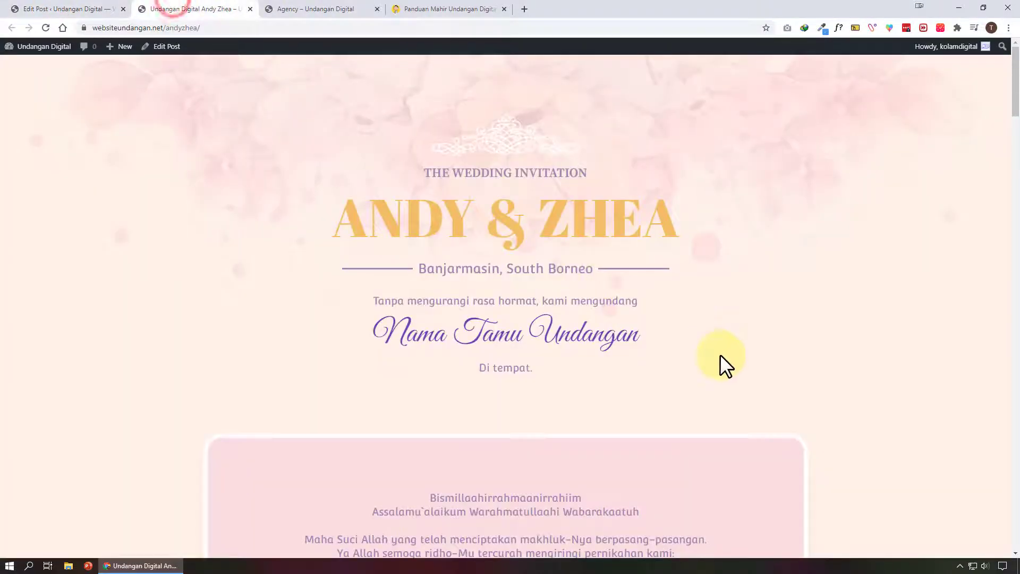
scroll(719, 354, down, 6)
scroll(720, 354, down, 3)
scroll(720, 353, up, 9)
Step: Highlight the 'Tanpa Batasan Undangan Yang Dibuat' and 'Bonus Template Undangan Video' features, then open the course tab
click(330, 9)
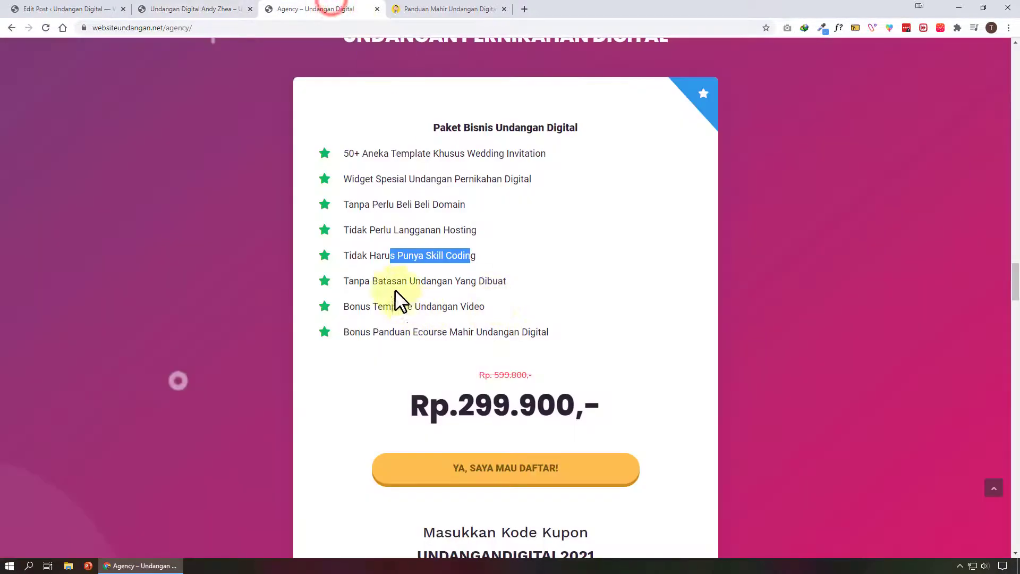
drag(354, 281, 501, 286)
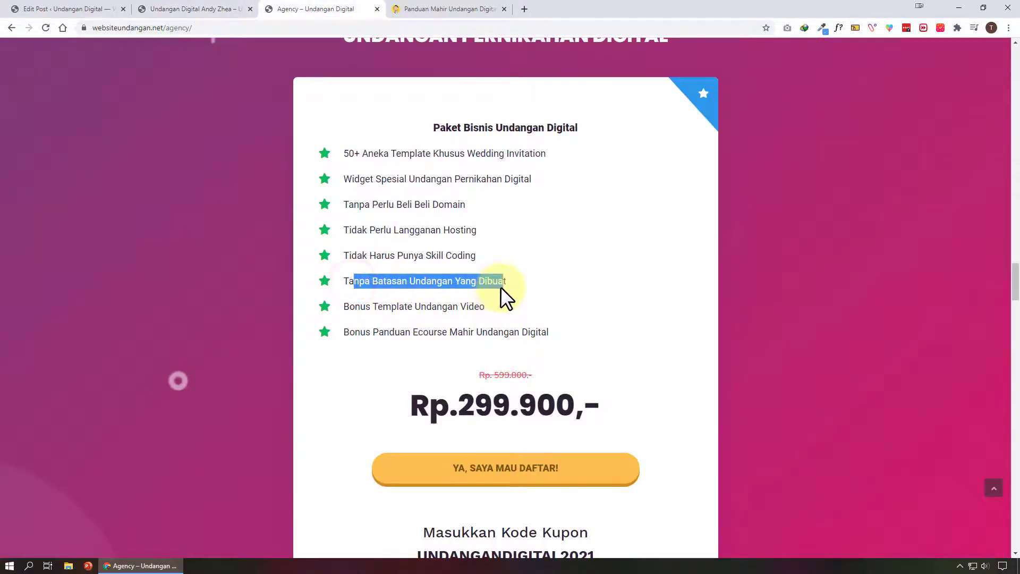
drag(392, 312, 528, 332)
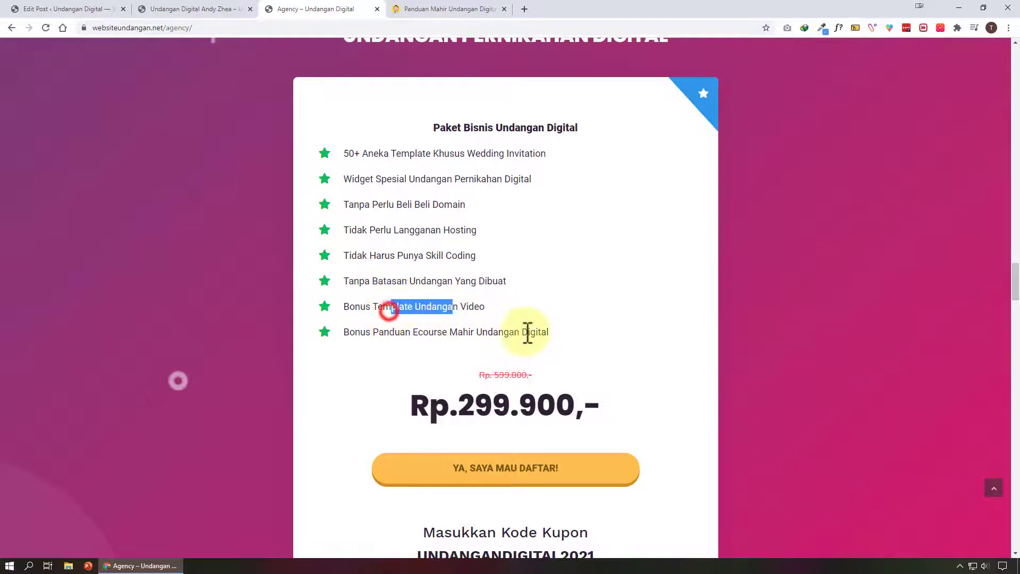
click(528, 333)
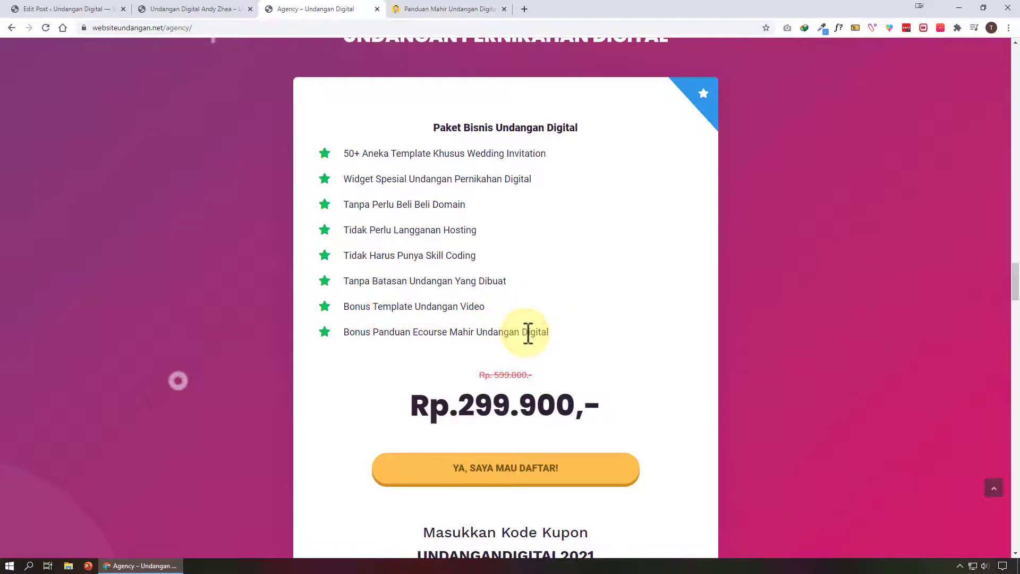
click(483, 5)
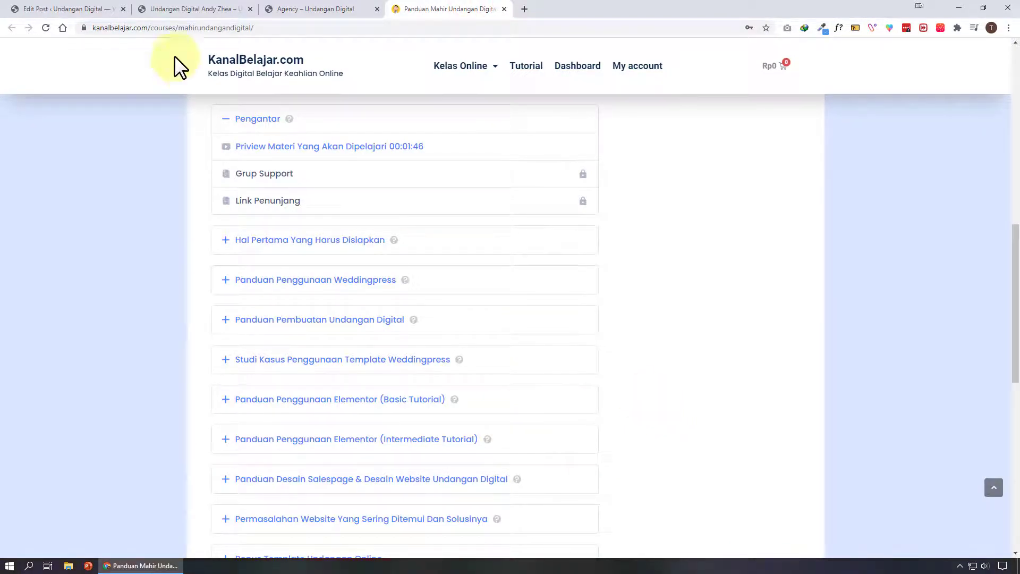
Step: Scroll up to the course's Rp147.000 price, then return to the Agency – Undangan Digital tab
scroll(684, 342, up, 5)
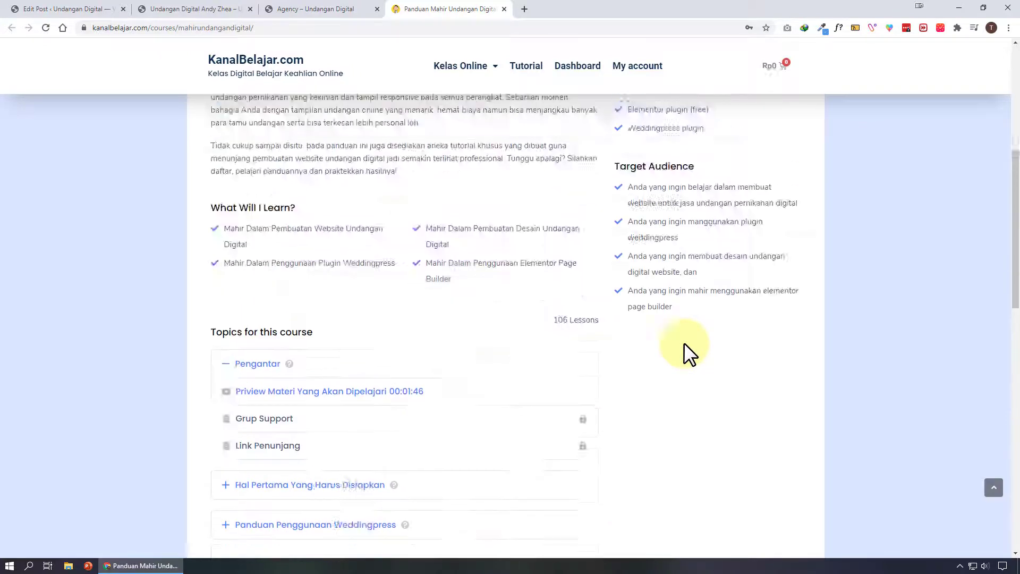
scroll(684, 342, up, 5)
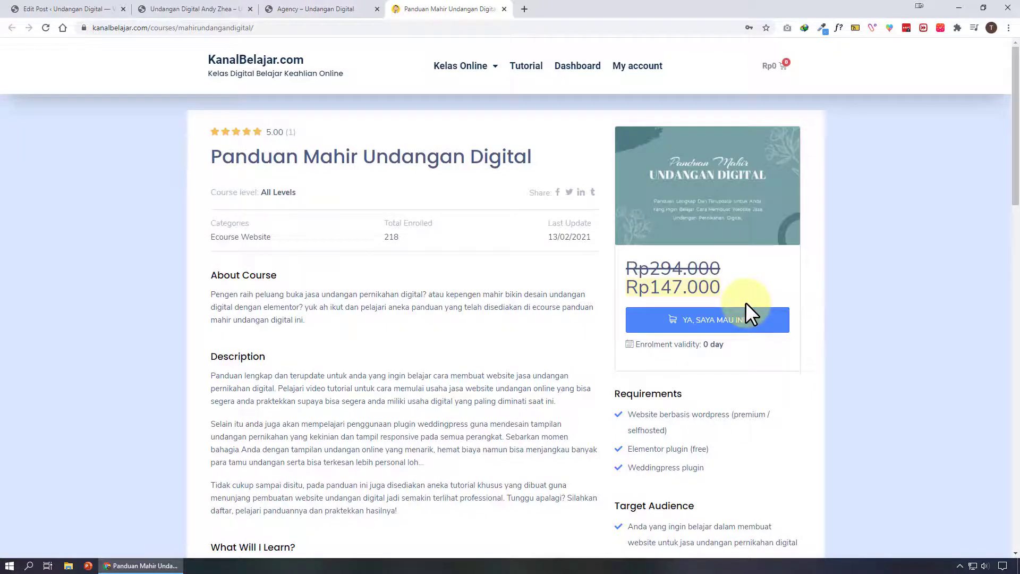
click(325, 7)
scroll(741, 382, down, 3)
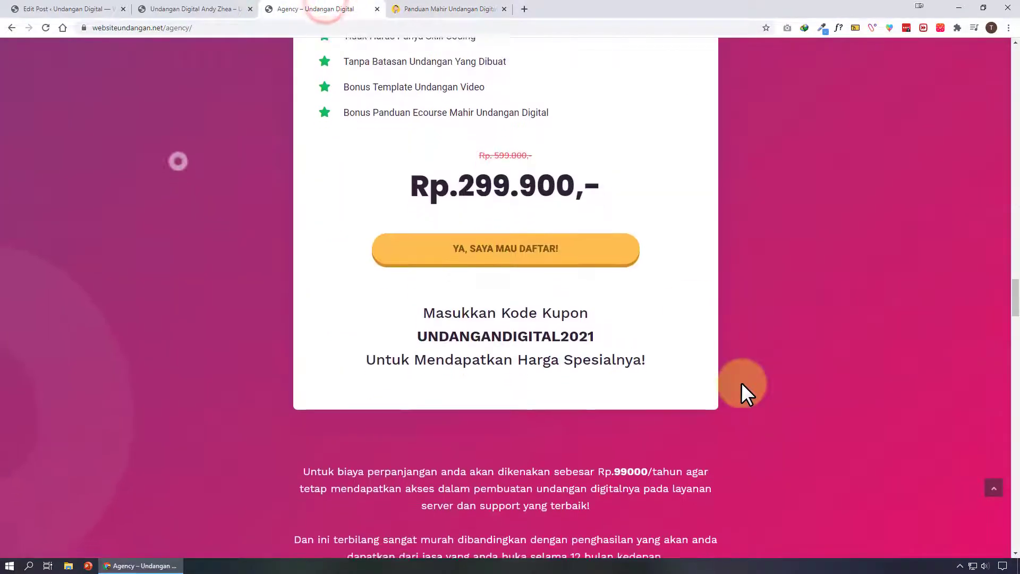
scroll(741, 382, down, 4)
scroll(743, 384, down, 3)
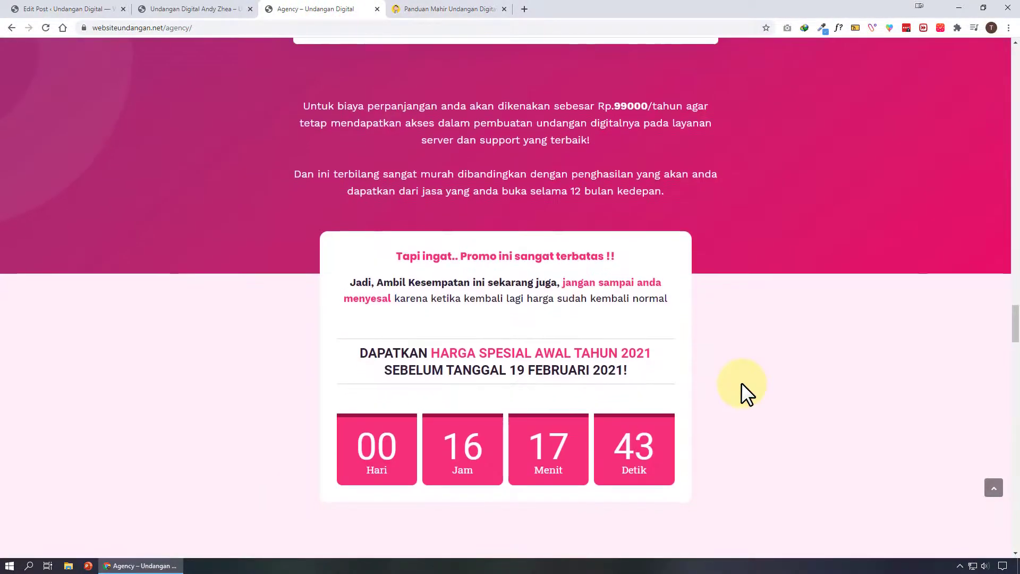
scroll(742, 383, down, 5)
scroll(741, 382, down, 4)
scroll(742, 388, up, 2)
scroll(850, 436, up, 6)
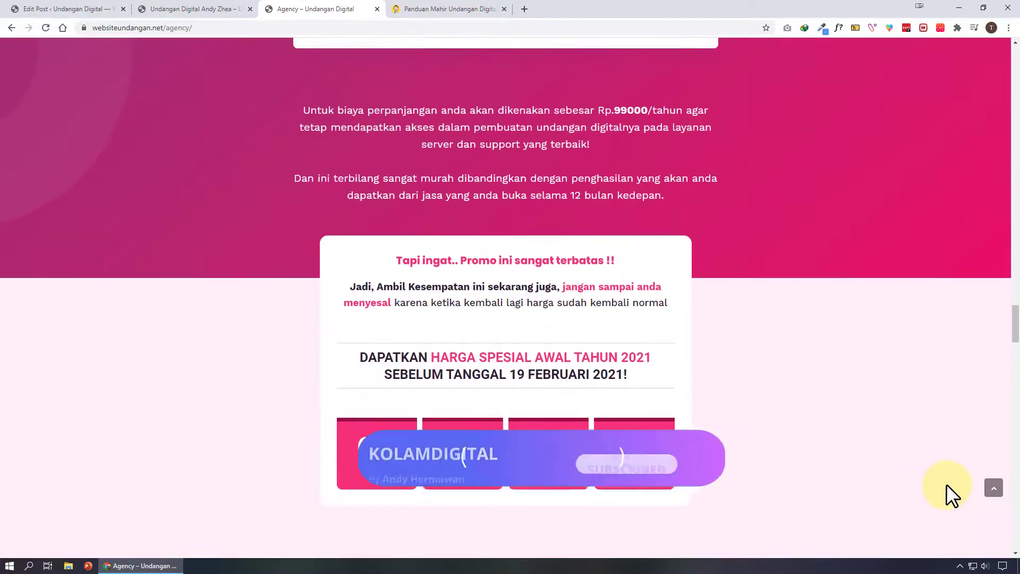
click(994, 487)
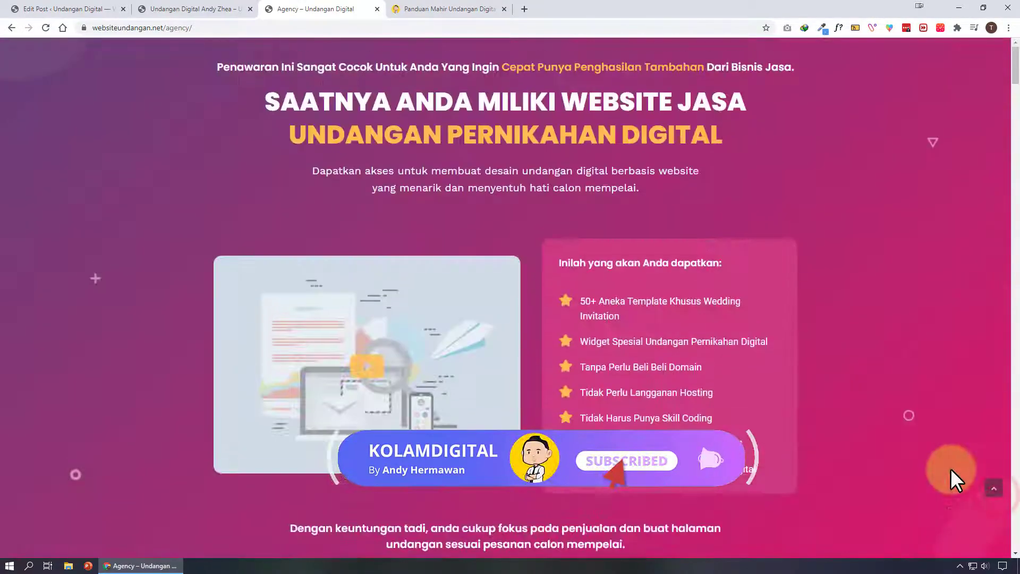